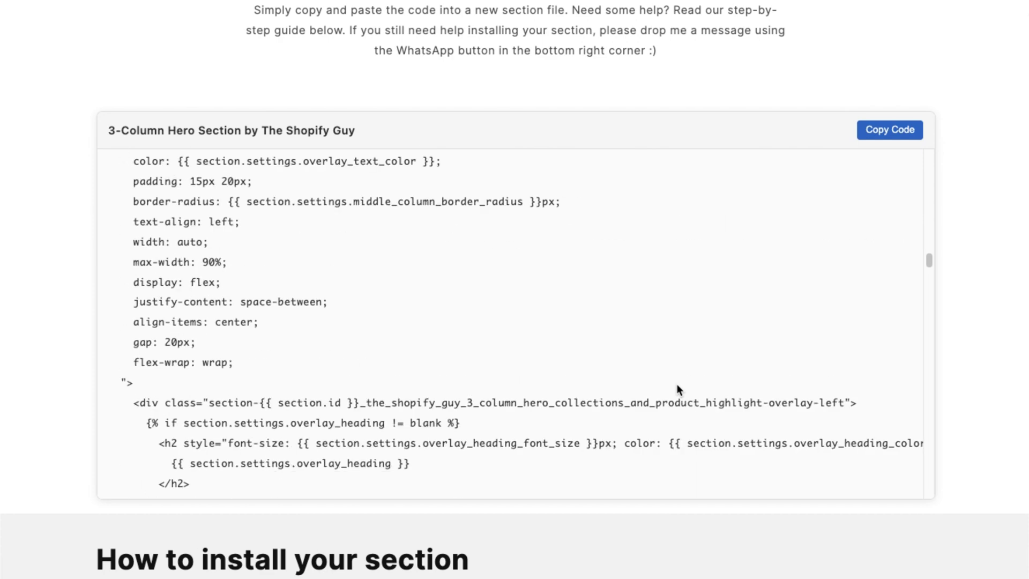
# Open the Dawn theme's code for editing
pyautogui.scroll(-10, 677, 386)
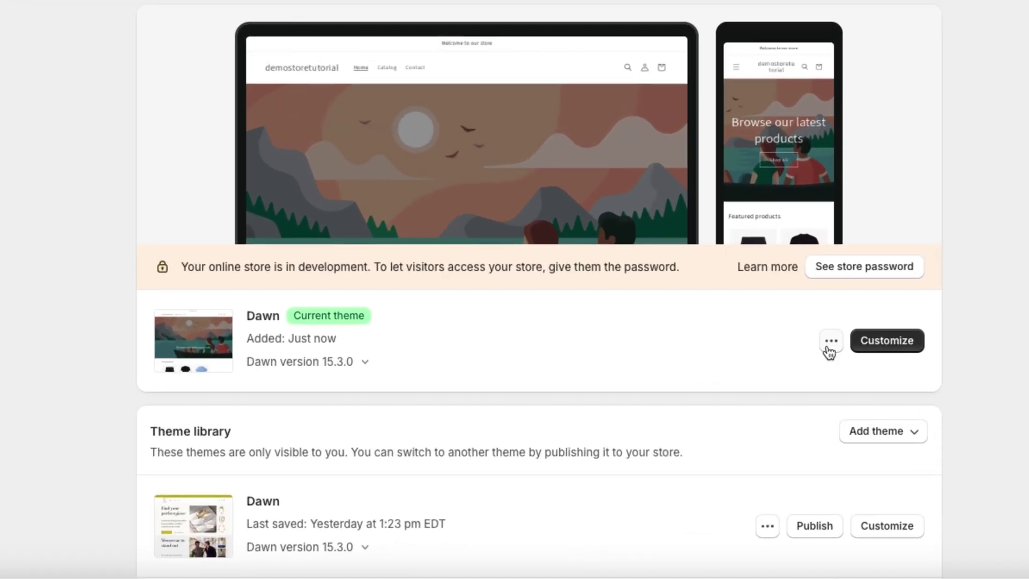
pyautogui.click(748, 362)
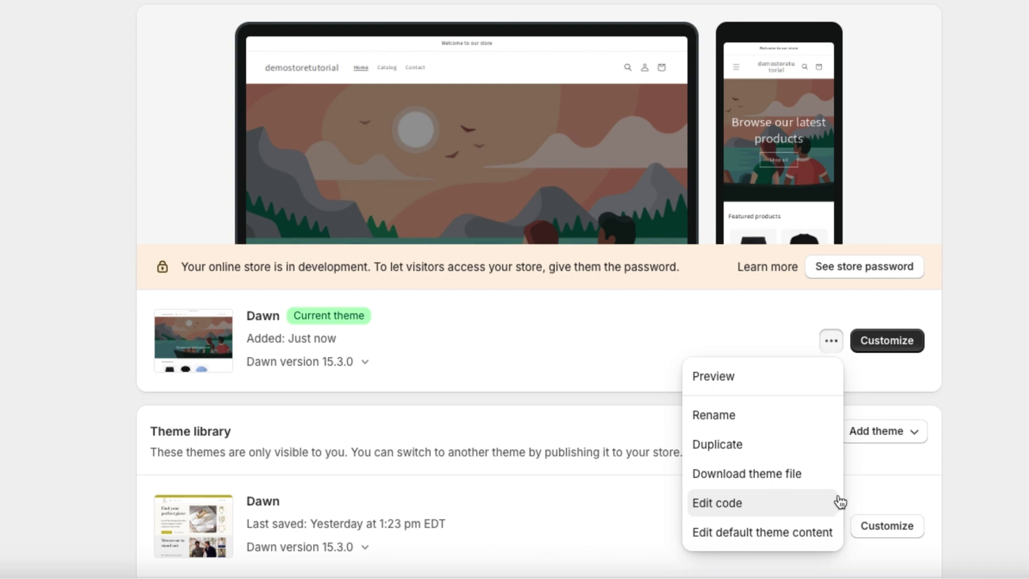
pyautogui.click(868, 492)
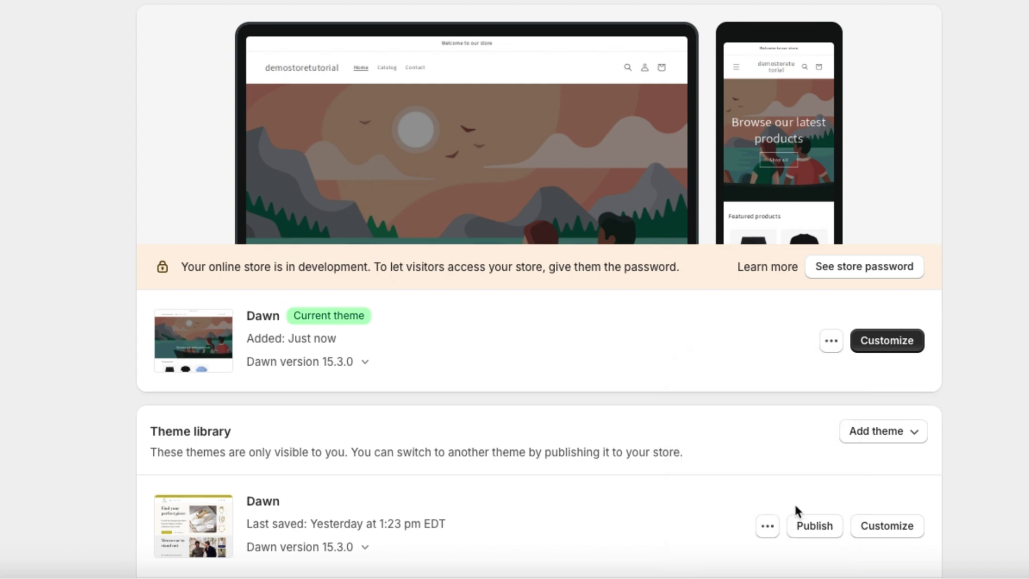
pyautogui.click(771, 525)
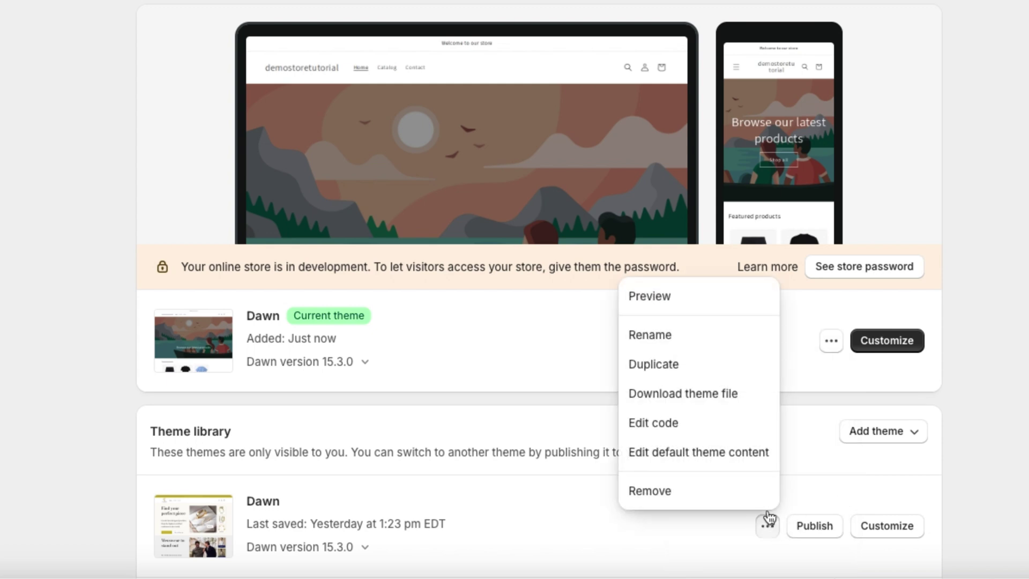
pyautogui.click(718, 423)
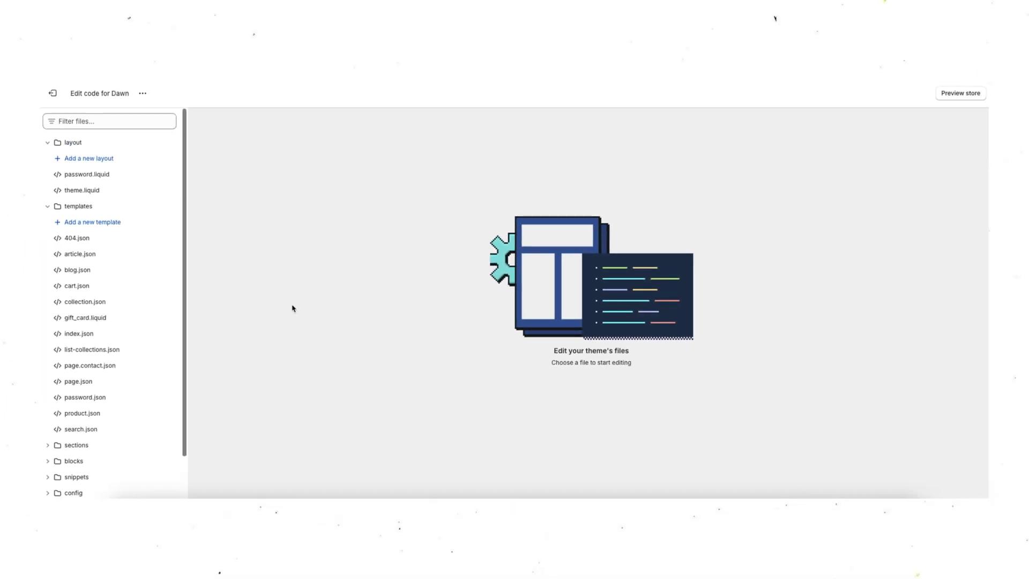
# Create a new liquid section file named 3-column-hero in the theme's sections folder
pyautogui.click(46, 205)
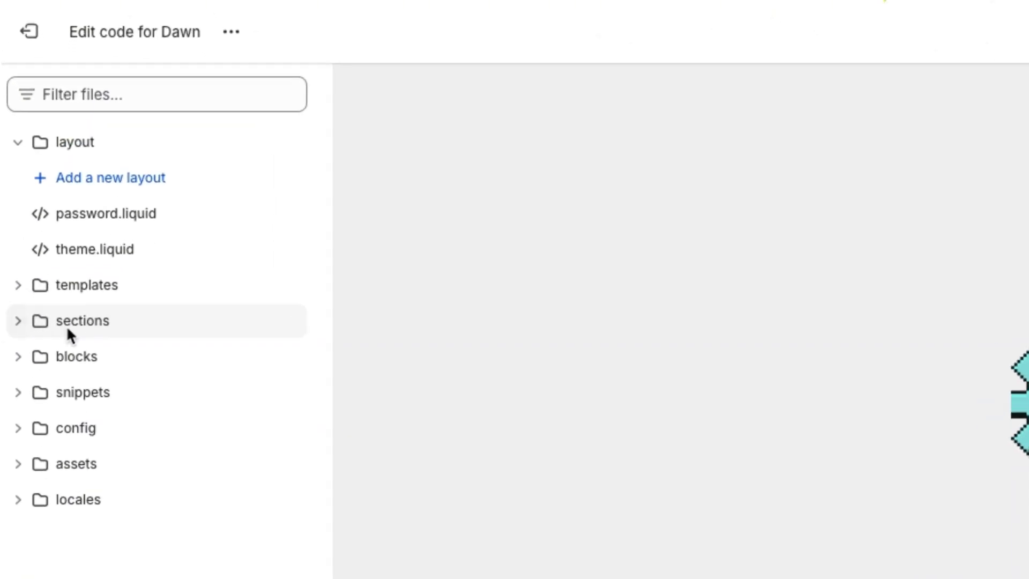
pyautogui.click(85, 324)
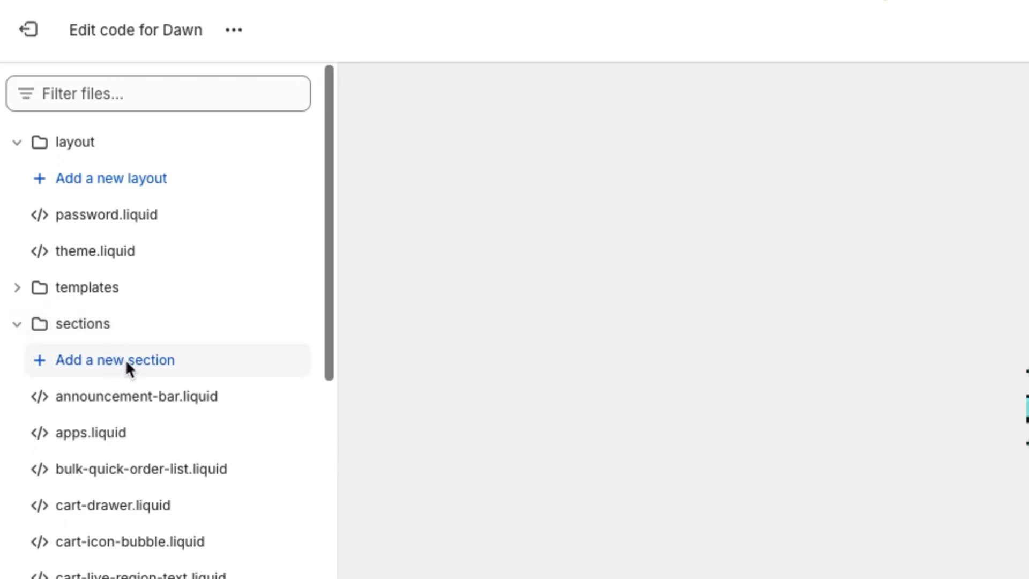
pyautogui.click(127, 362)
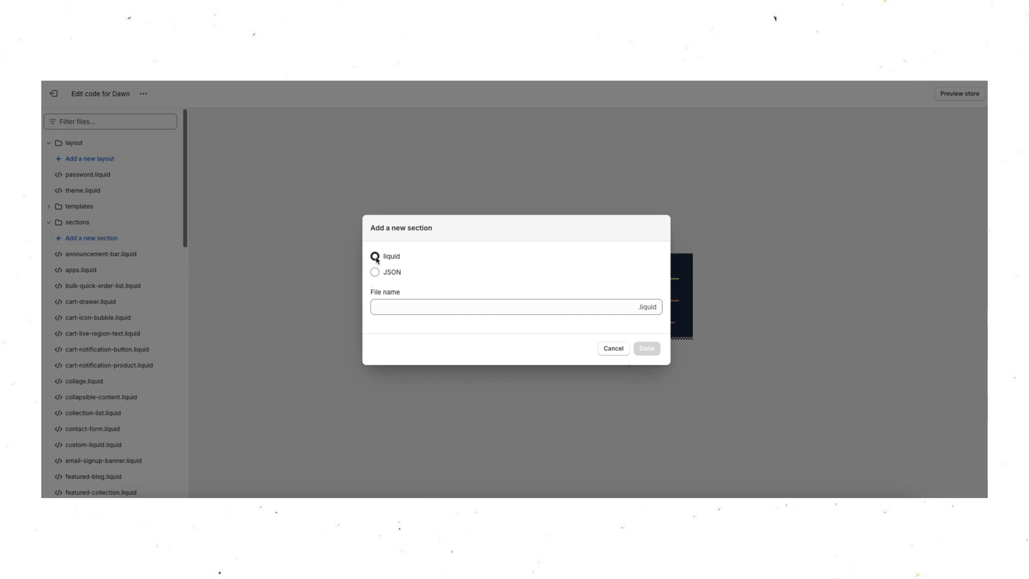
pyautogui.click(428, 308)
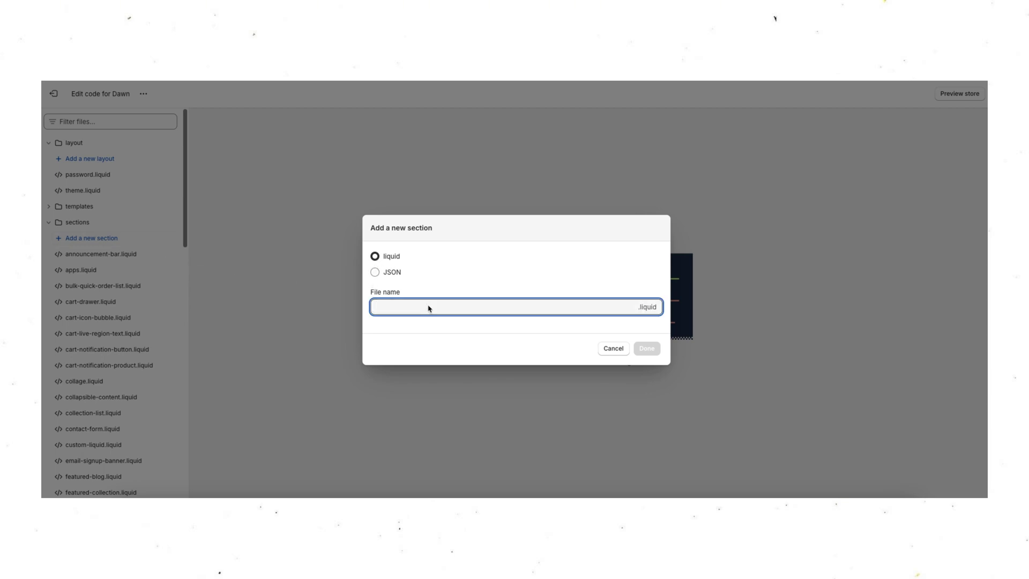
pyautogui.write('3-column-hero')
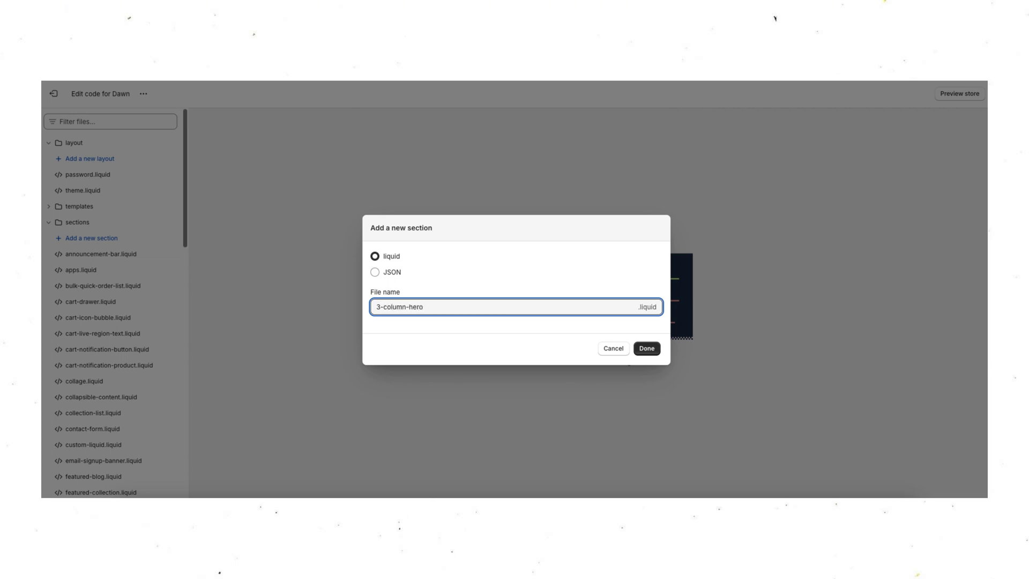
pyautogui.click(647, 349)
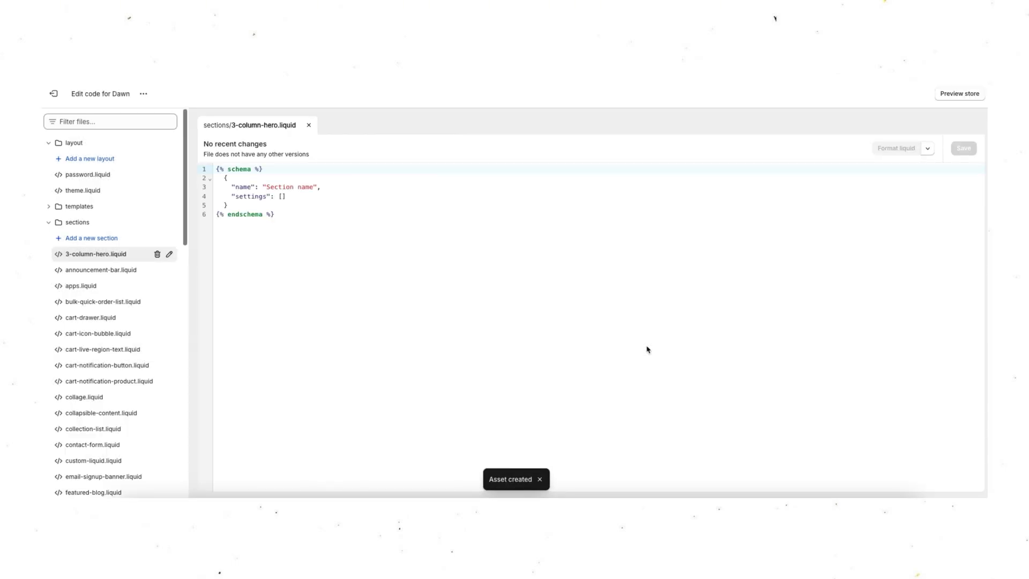
# Replace the default schema code in 3-column-hero.liquid with the copied 3-Column Hero section code and save the file
pyautogui.moveTo(277, 223); pyautogui.dragTo(232, 174)
pyautogui.press('BackSpace')
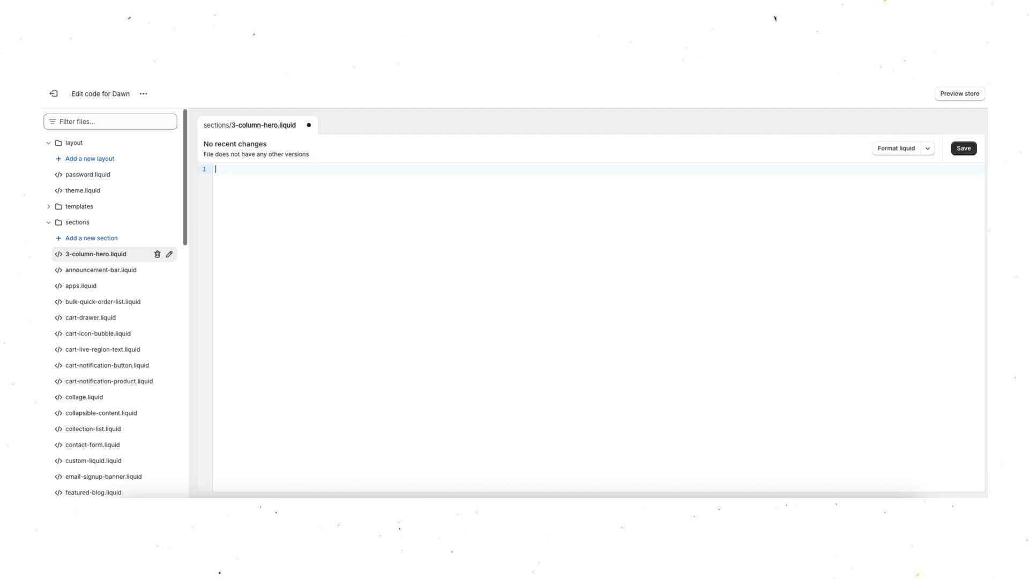
pyautogui.rightClick(232, 171)
pyautogui.click(271, 240)
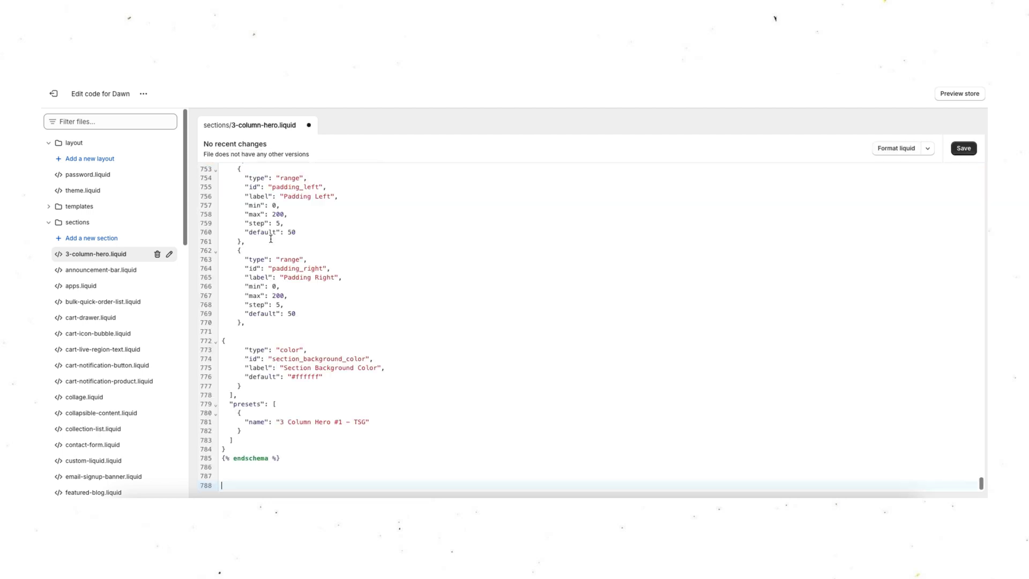
pyautogui.click(967, 152)
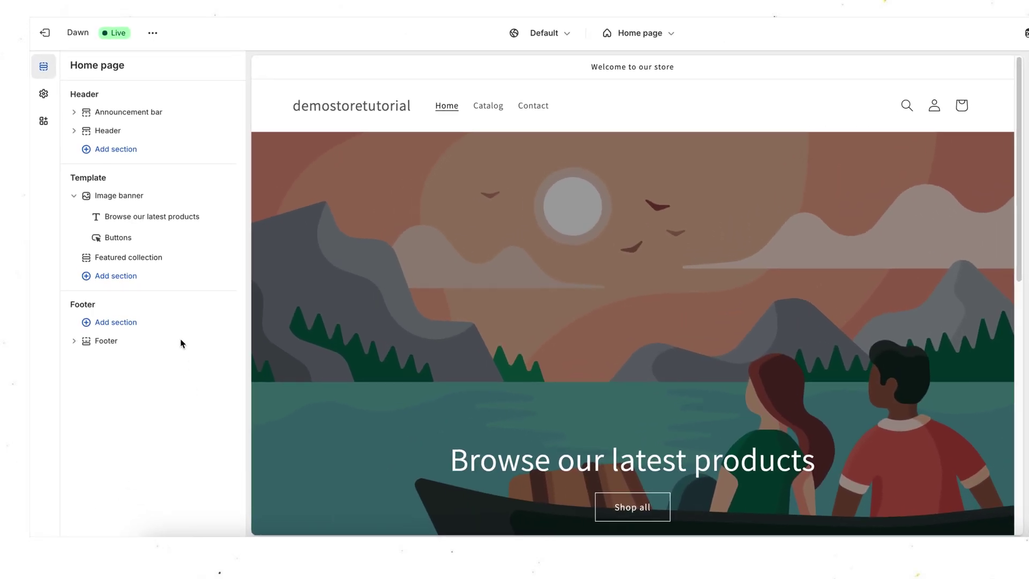
# Add the 3 Column Hero #1 - TSG section to the home page template and select it
pyautogui.click(142, 276)
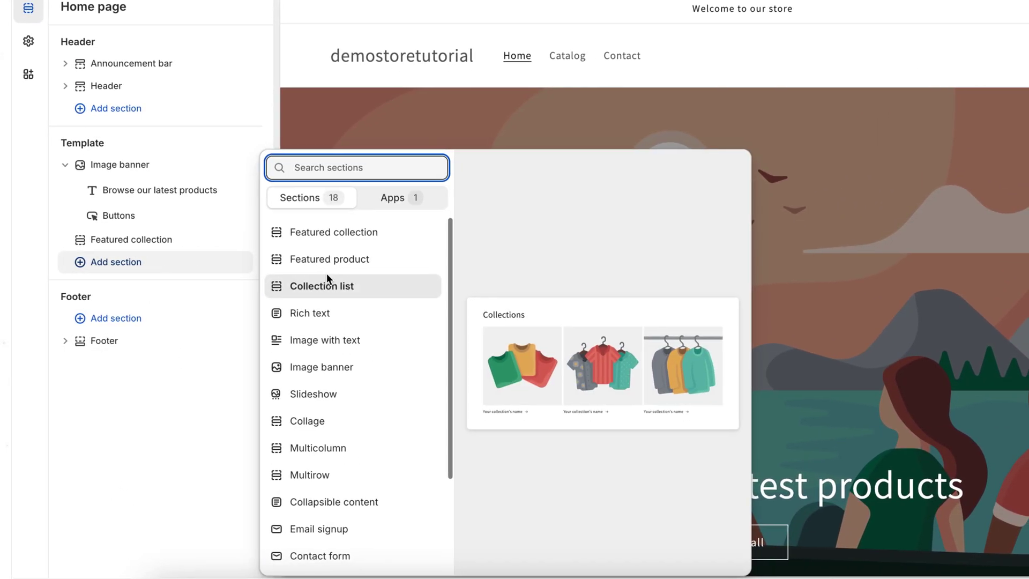
pyautogui.moveTo(445, 269); pyautogui.dragTo(434, 379)
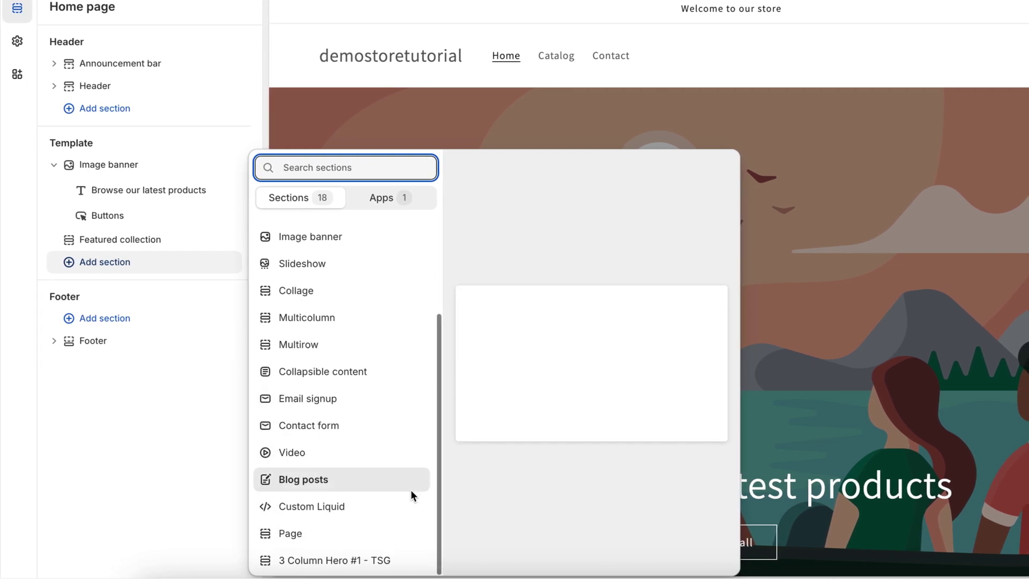
pyautogui.click(412, 564)
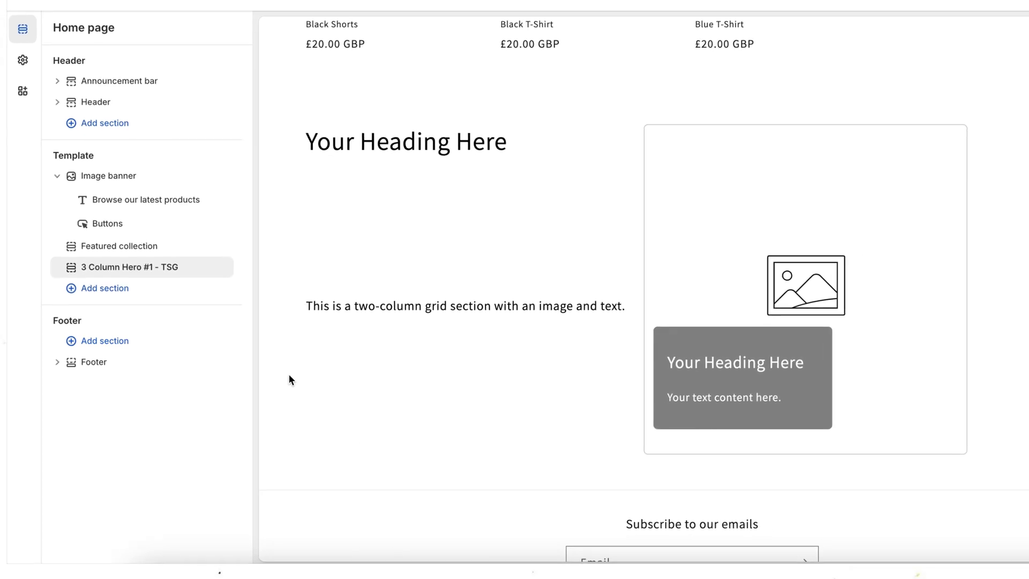
pyautogui.click(140, 268)
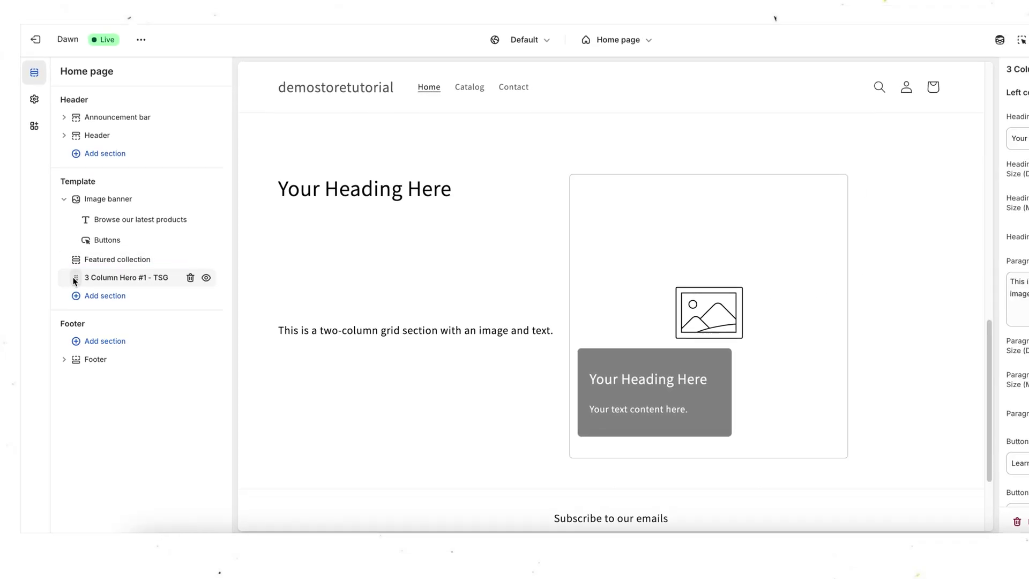
pyautogui.moveTo(141, 268); pyautogui.dragTo(107, 280)
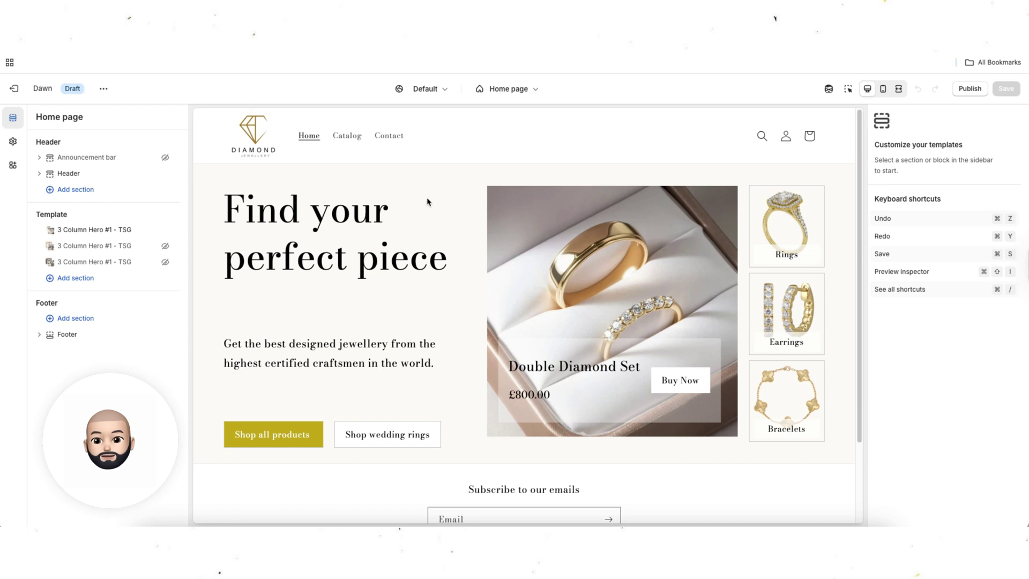
# Examine the heading, paragraph and button settings of the finished 3 Column Hero section in the draft jewellery theme
pyautogui.click(106, 232)
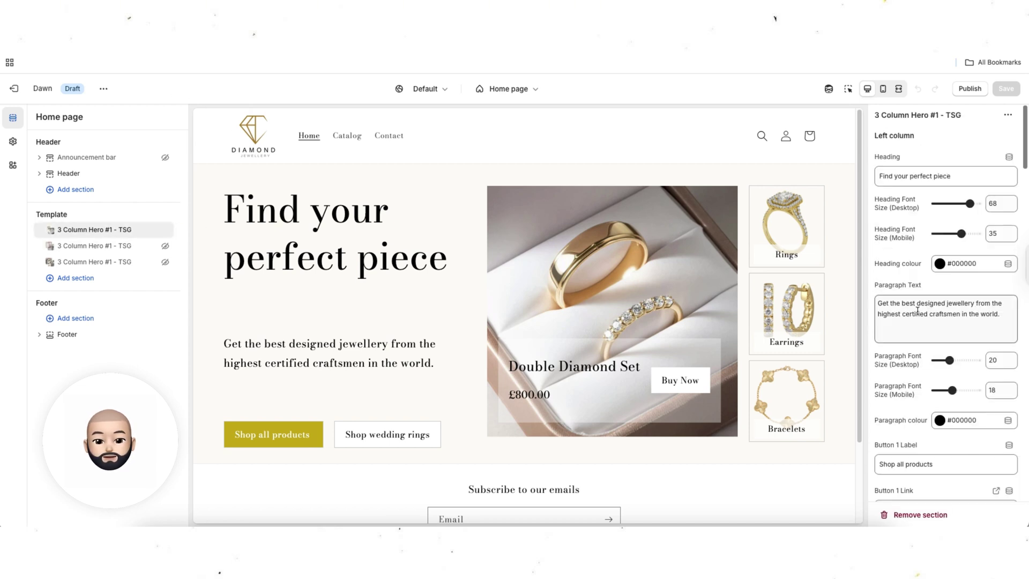
pyautogui.scroll(-6, 877, 304)
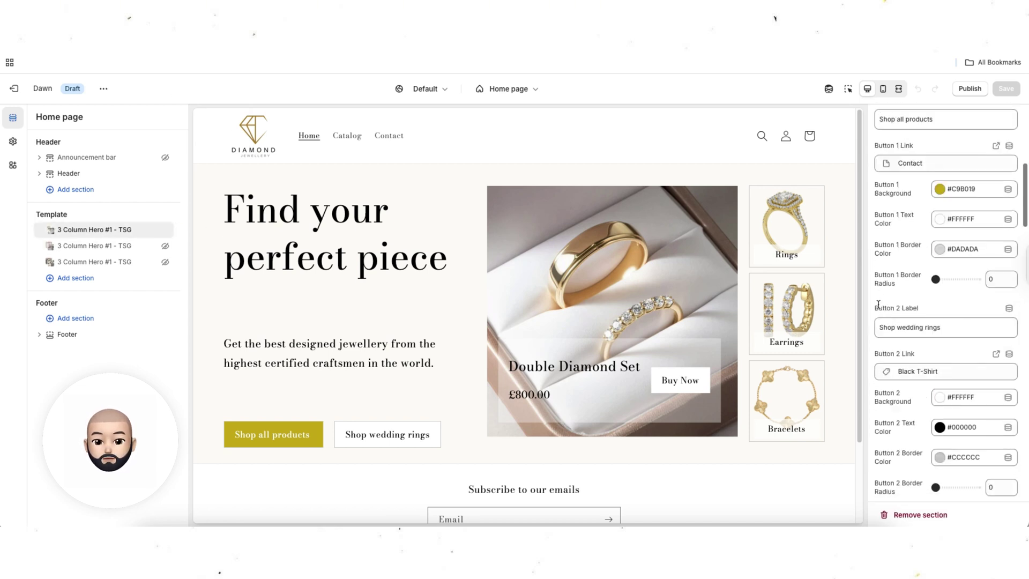
pyautogui.scroll(8, 878, 305)
pyautogui.scroll(-10, 878, 304)
pyautogui.scroll(7, 879, 306)
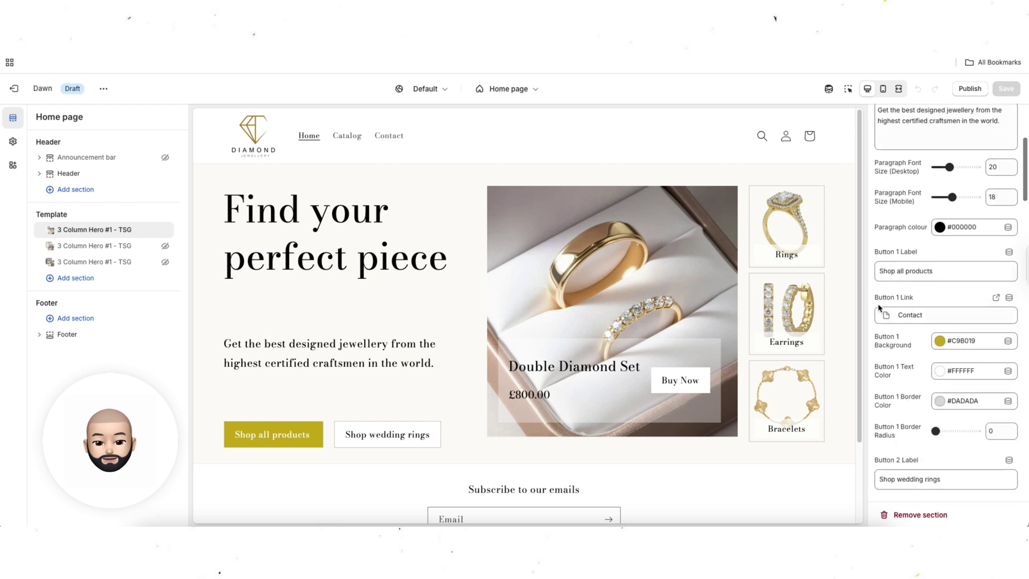
pyautogui.scroll(4, 879, 306)
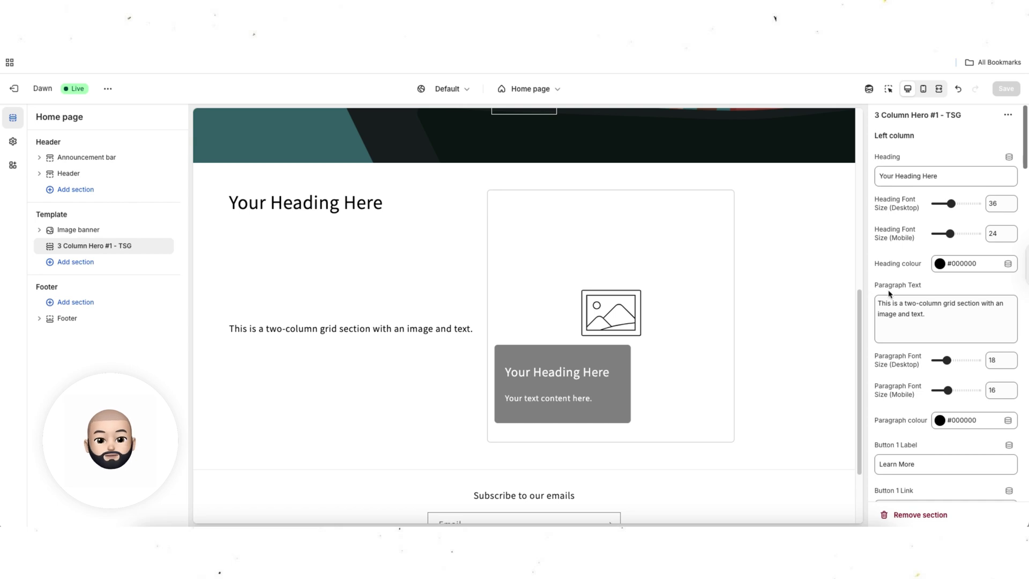
# Change the hero's left column heading to "Find your prefect piece" and set its desktop font size to 70
pyautogui.scroll(-2, 888, 293)
pyautogui.scroll(2, 889, 293)
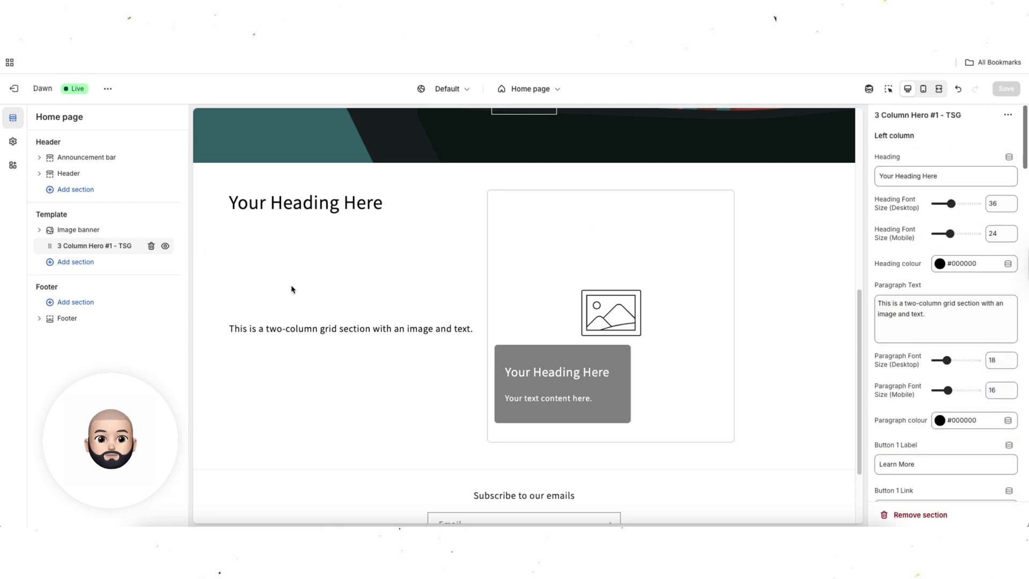
pyautogui.click(923, 182)
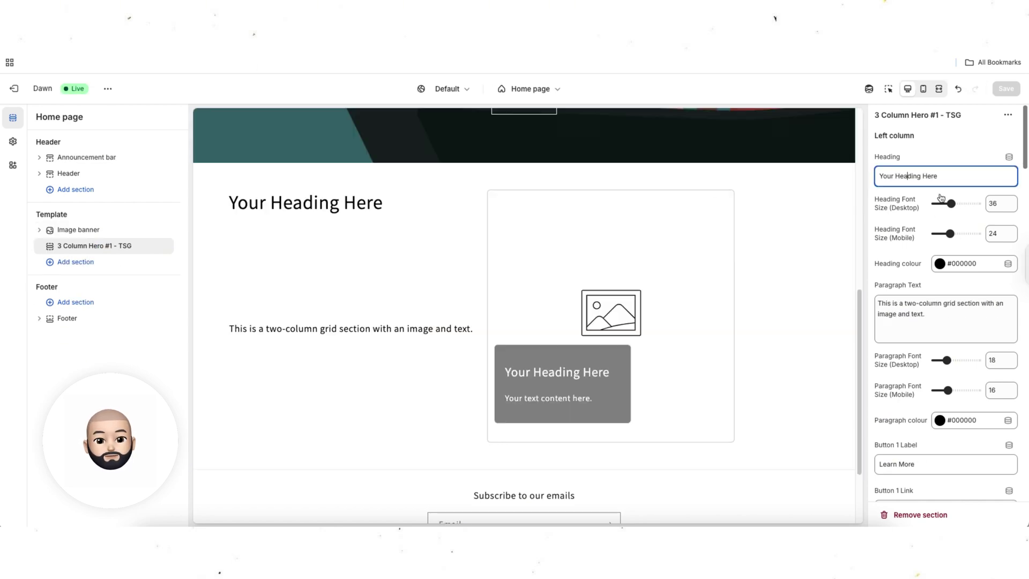
pyautogui.moveTo(935, 176); pyautogui.dragTo(878, 176)
pyautogui.write('Find y')
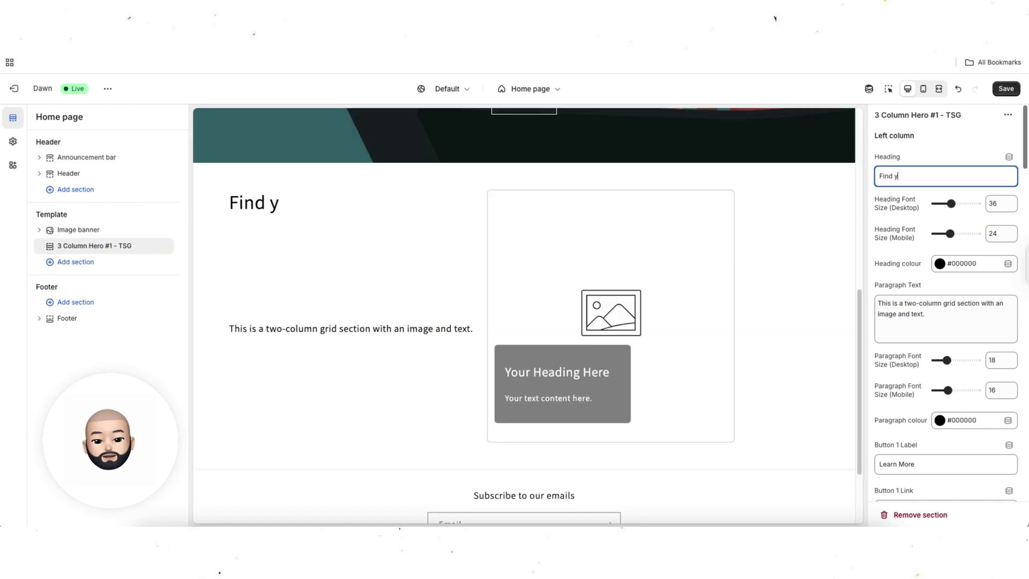
pyautogui.write('our prefect pirce')
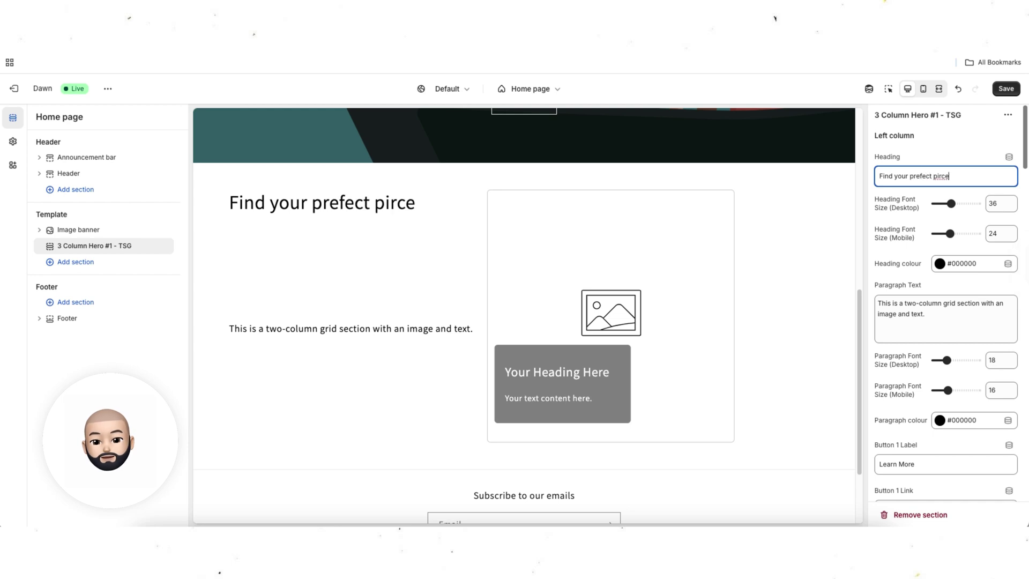
pyautogui.press('BackSpace')
pyautogui.press('BackSpace')
pyautogui.press('BackSpace')
pyautogui.write('ece')
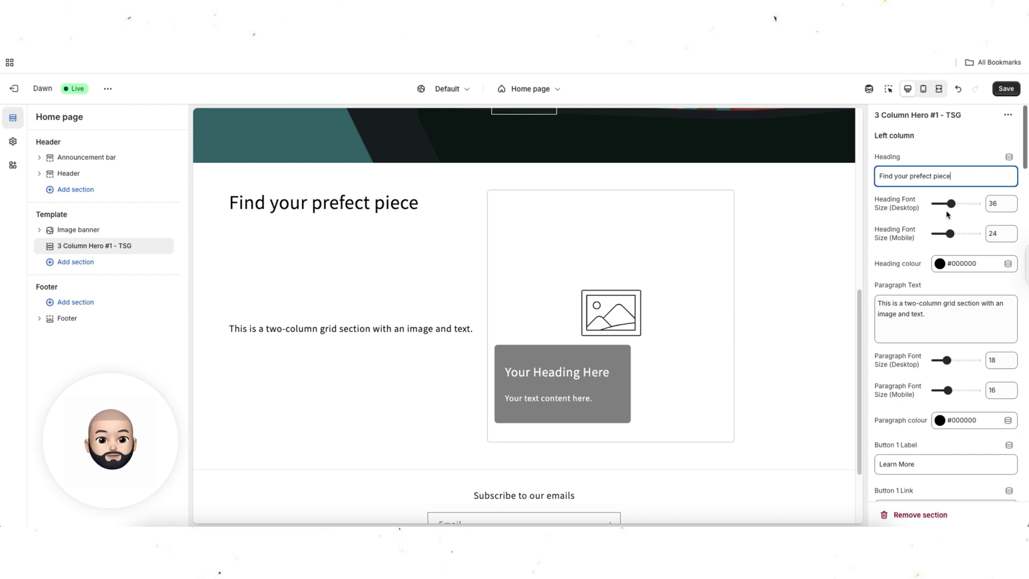
pyautogui.moveTo(951, 203); pyautogui.dragTo(971, 210)
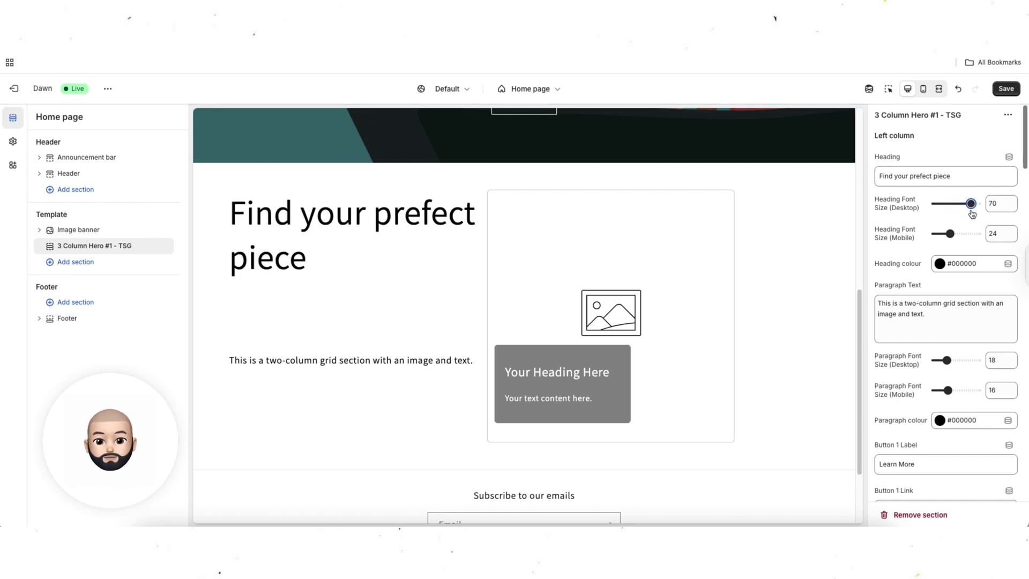
# Check the hero section in the mobile and desktop previews, hiding the Image banner section on the home page
pyautogui.click(923, 89)
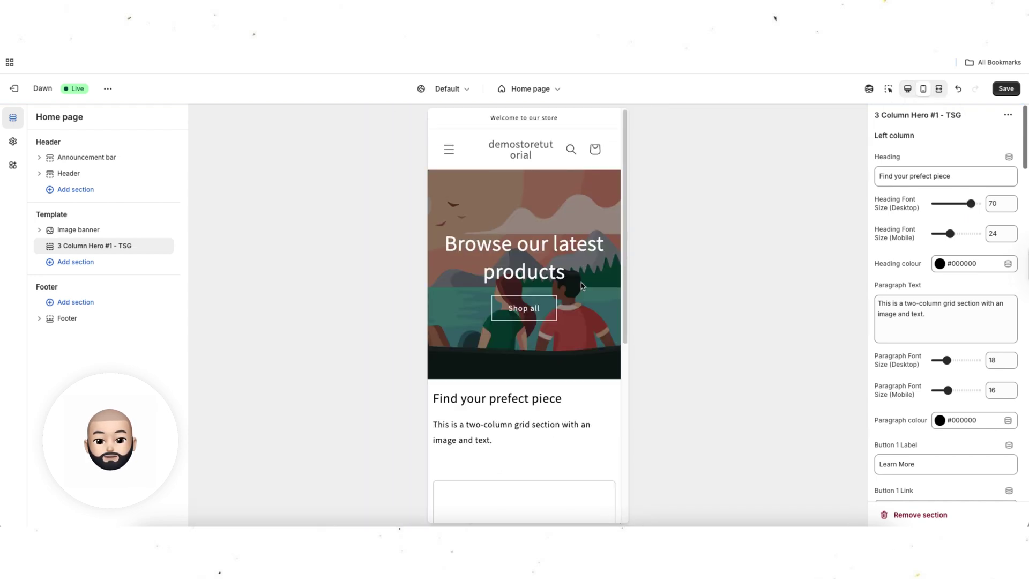
pyautogui.scroll(-2, 582, 286)
pyautogui.click(165, 229)
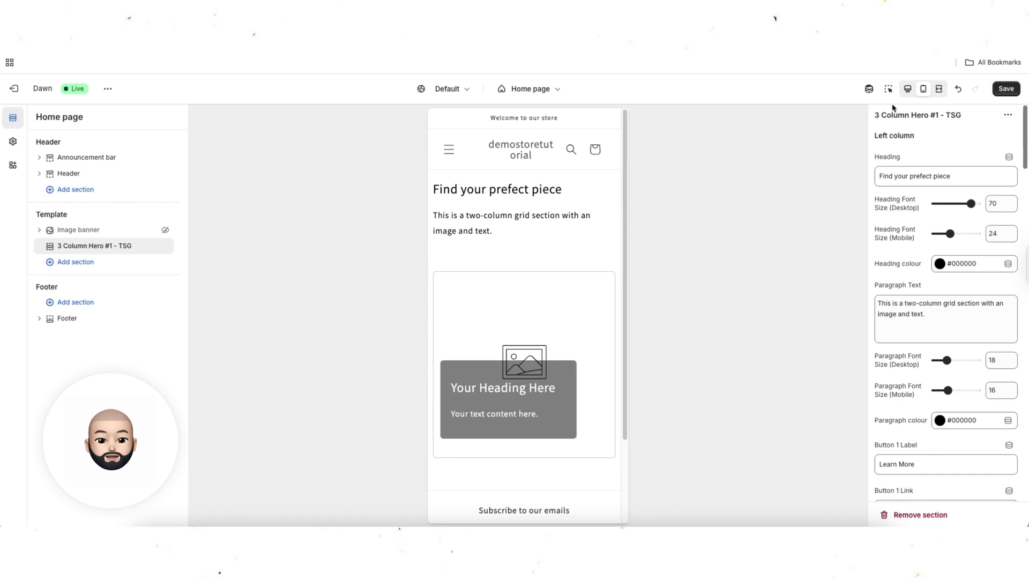
pyautogui.click(907, 89)
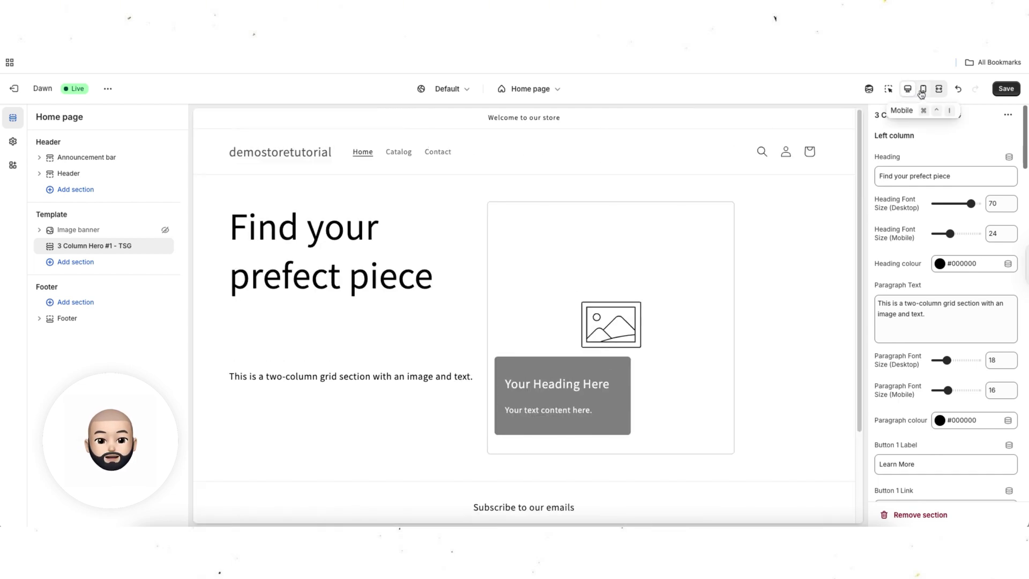
# Set the left column heading's mobile font size to 39 using the mobile preview, and return to the desktop preview
pyautogui.click(923, 91)
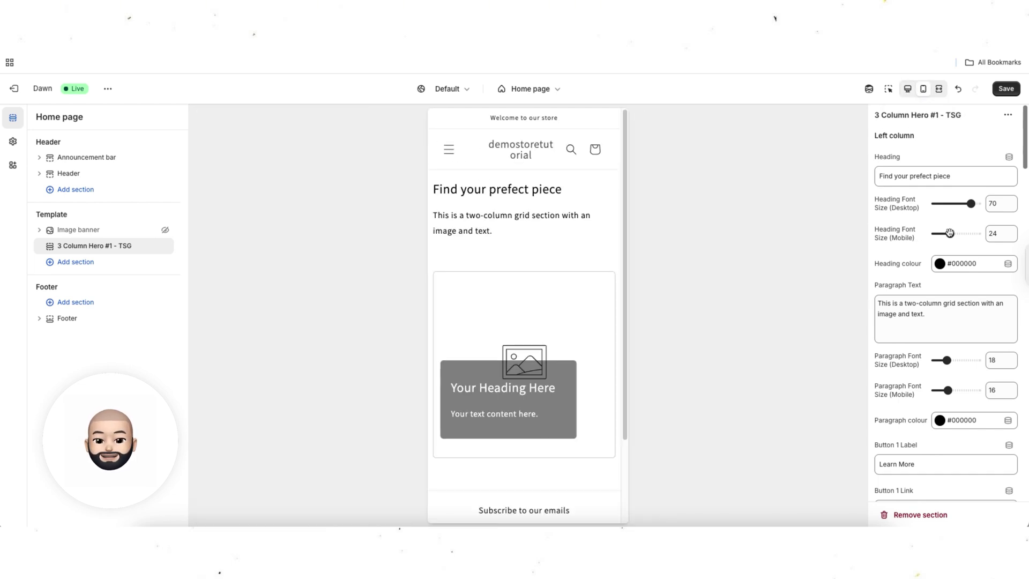
pyautogui.moveTo(950, 234); pyautogui.dragTo(965, 235)
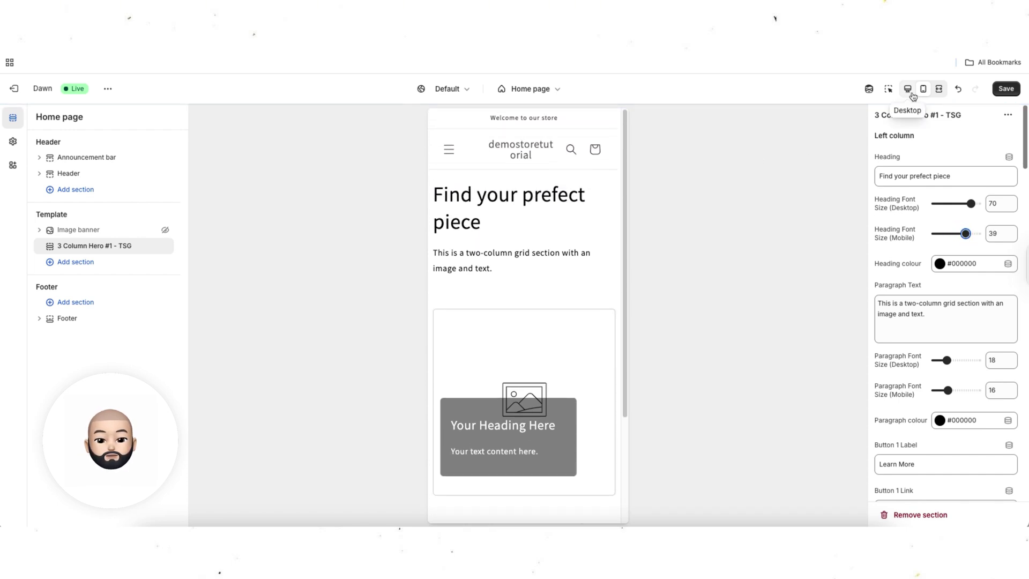
pyautogui.click(908, 90)
# Try a dusty pink heading colour for the left column, and revert it to #000000
pyautogui.click(940, 263)
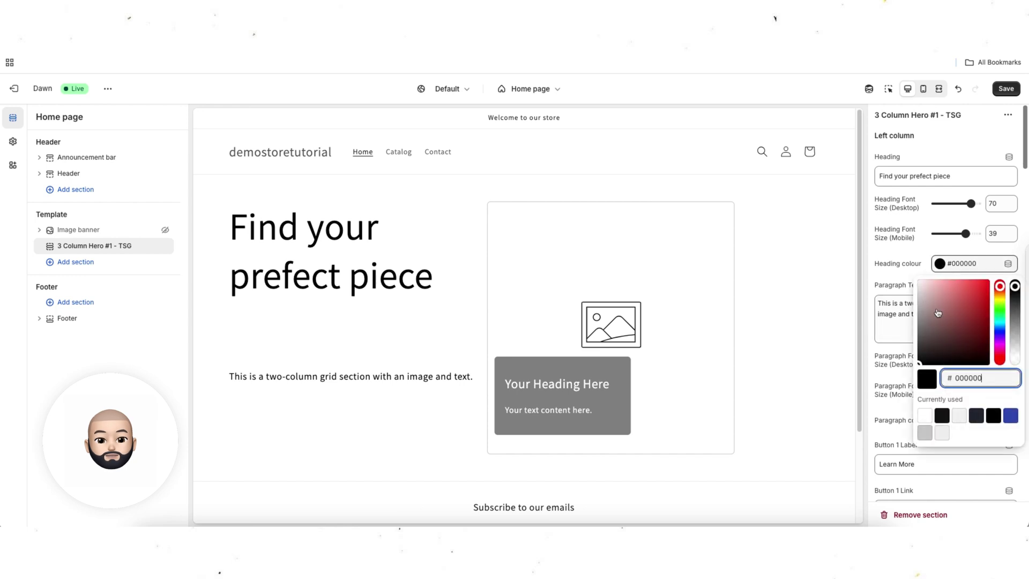
pyautogui.click(938, 313)
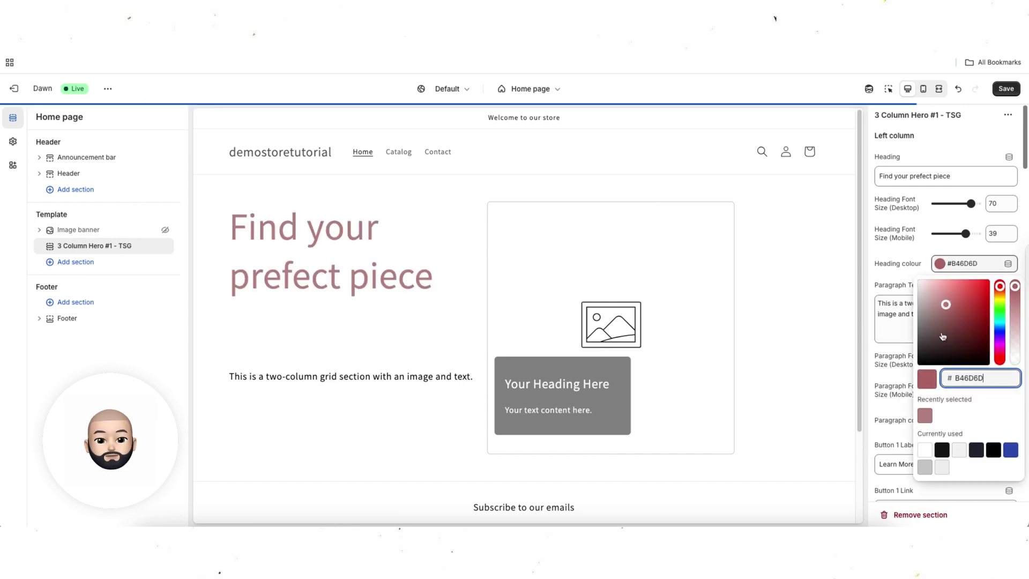
pyautogui.click(904, 305)
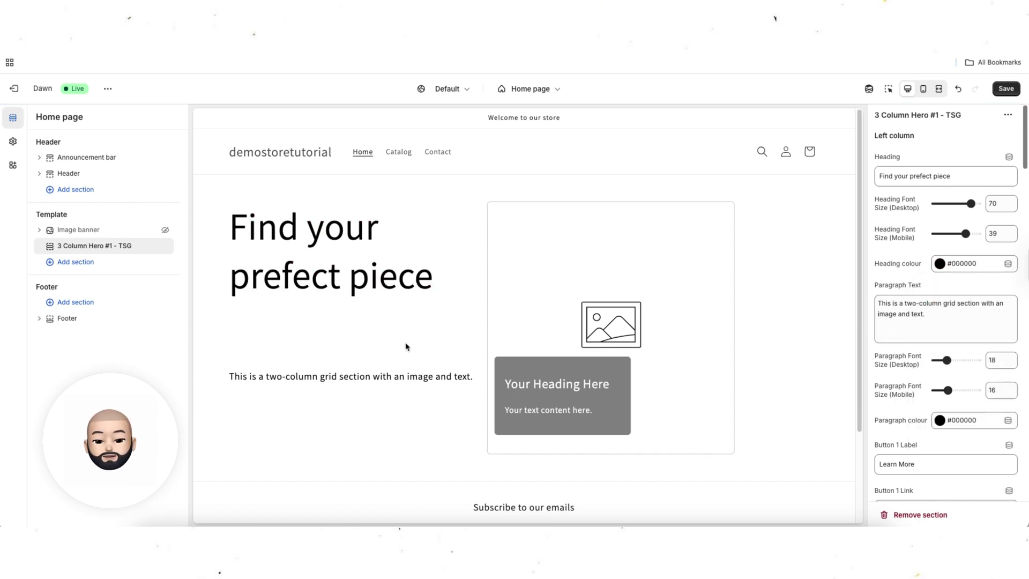
# Replace the left column's paragraph text with "Get the best designed jewellery from the highest certified craftsmen in the world." copied from the draft theme
pyautogui.click(930, 305)
pyautogui.moveTo(229, 376); pyautogui.dragTo(474, 376)
pyautogui.click(448, 375)
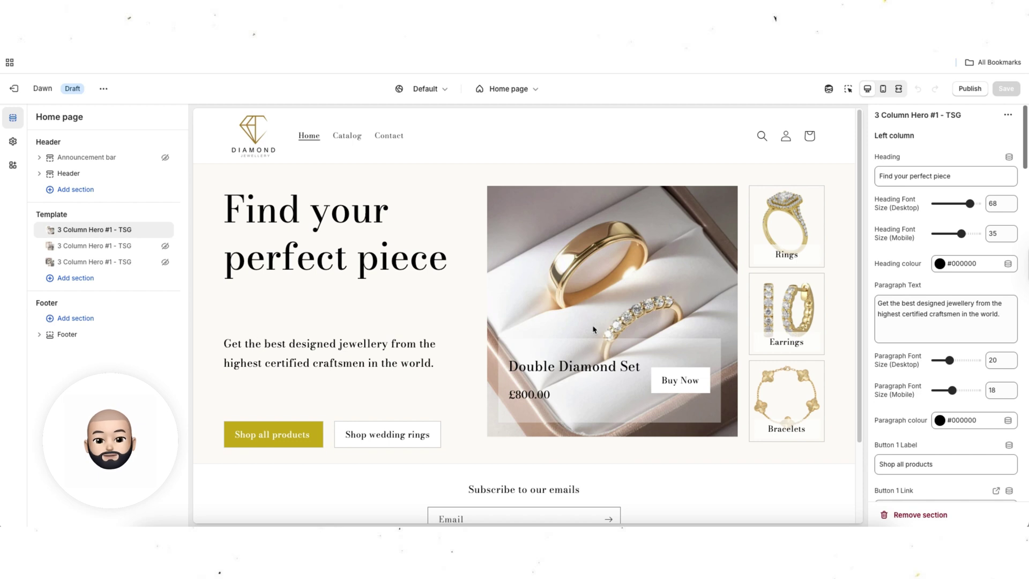
pyautogui.tripleClick(974, 308)
pyautogui.hotkey('ctrl', 'c')
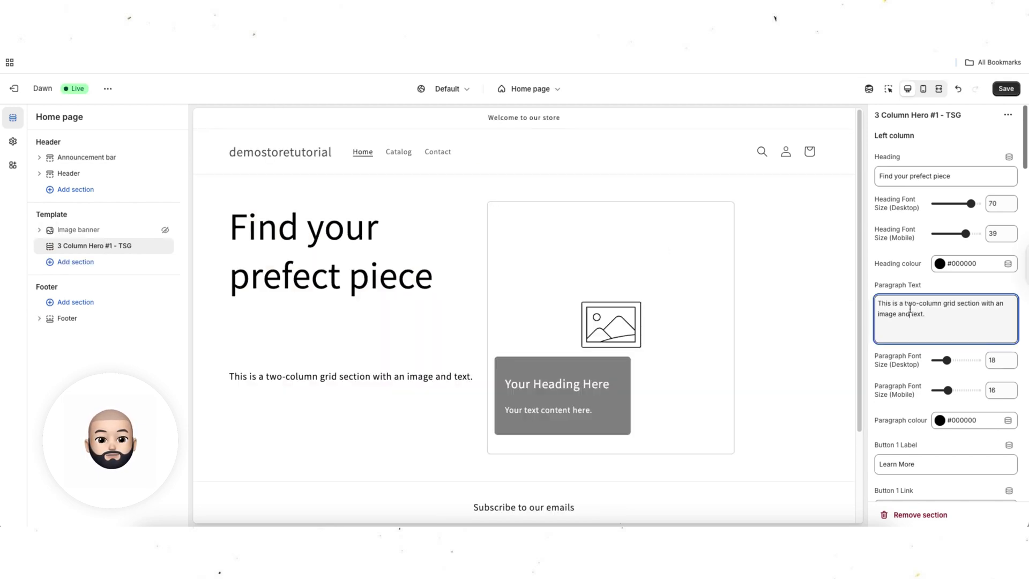
pyautogui.tripleClick(909, 309)
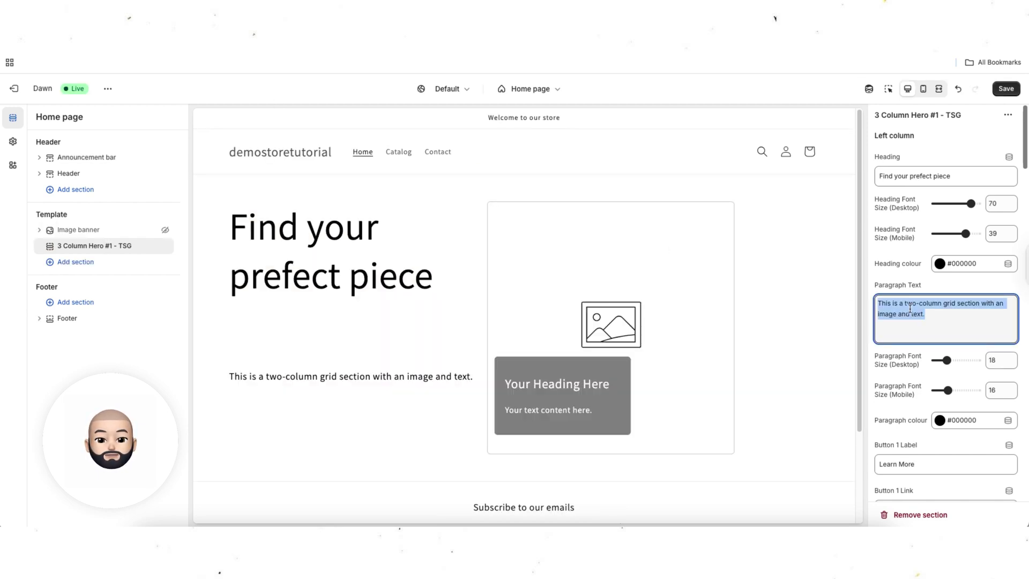
pyautogui.hotkey('ctrl', 'v')
pyautogui.click(904, 289)
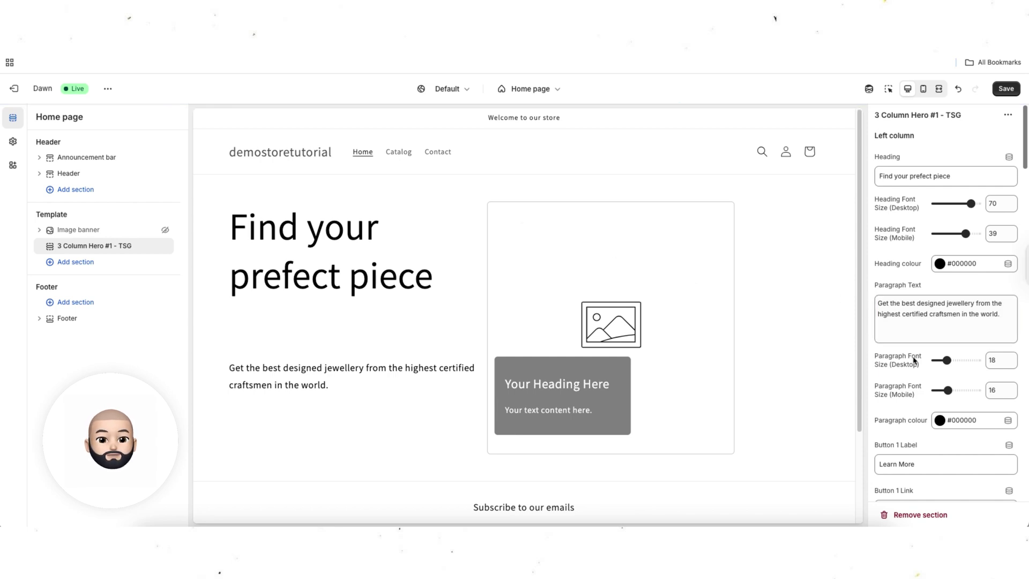
# Set the left column paragraph's desktop font size to 23
pyautogui.scroll(-2, 914, 360)
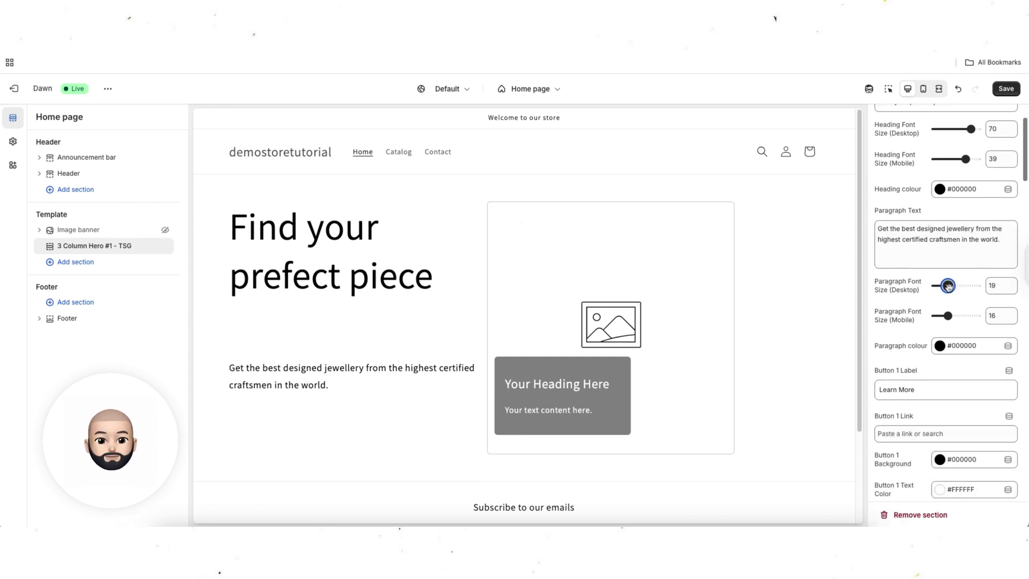
pyautogui.moveTo(947, 285); pyautogui.dragTo(953, 286)
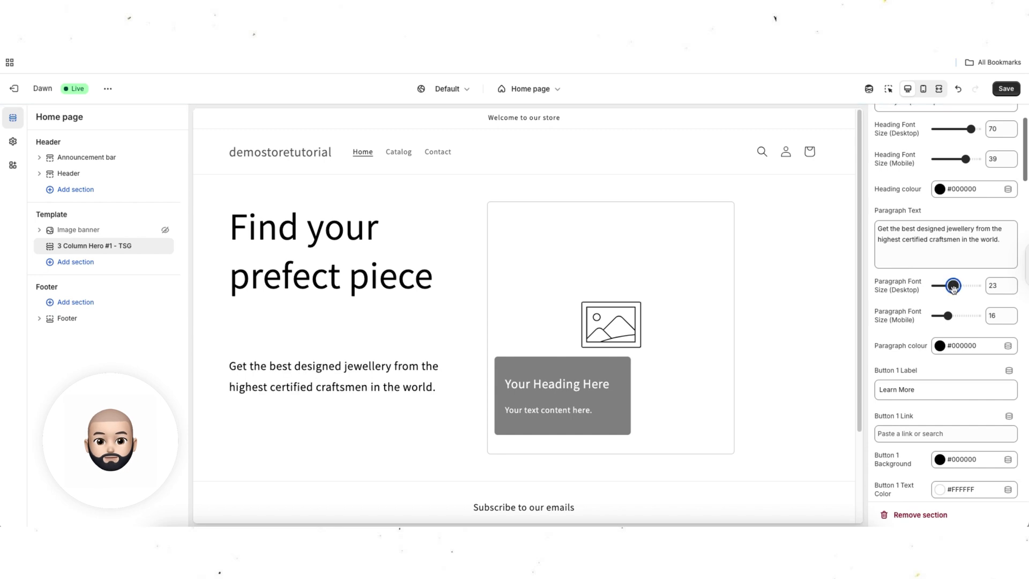
# Try a mobile paragraph font size of 21 in the mobile preview, undo it and return to the desktop preview
pyautogui.click(923, 88)
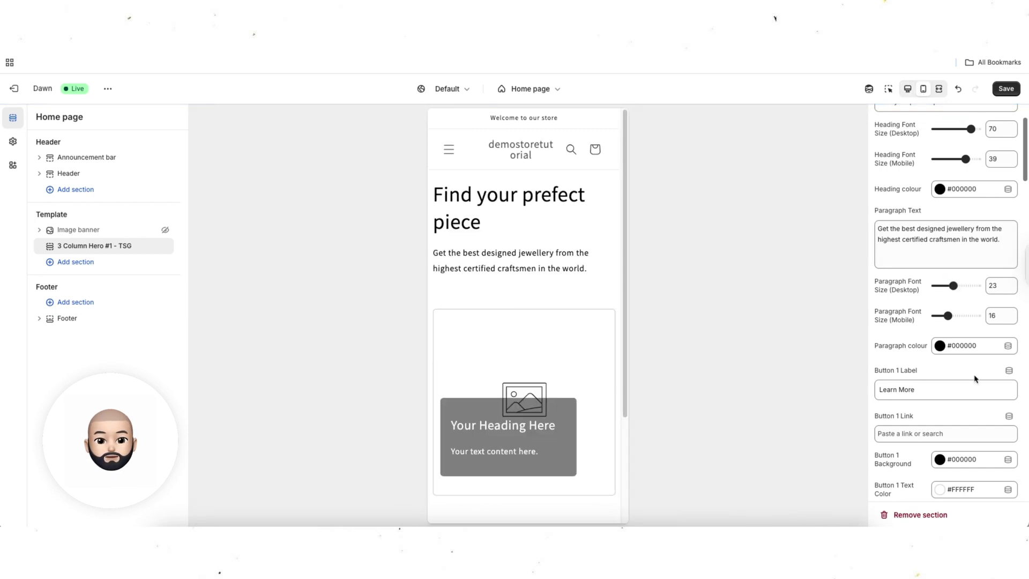
pyautogui.click(959, 322)
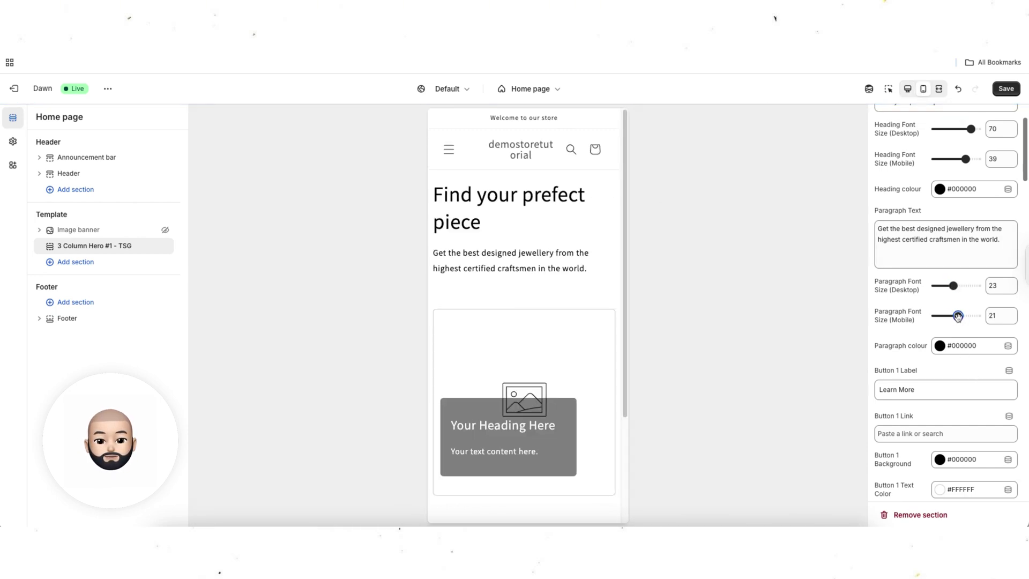
pyautogui.click(958, 89)
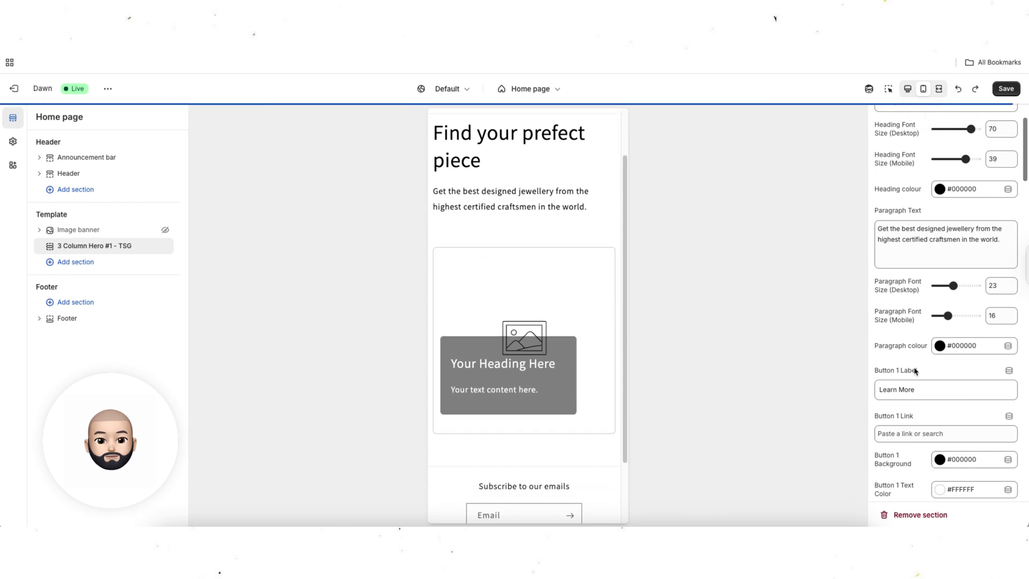
pyautogui.click(909, 89)
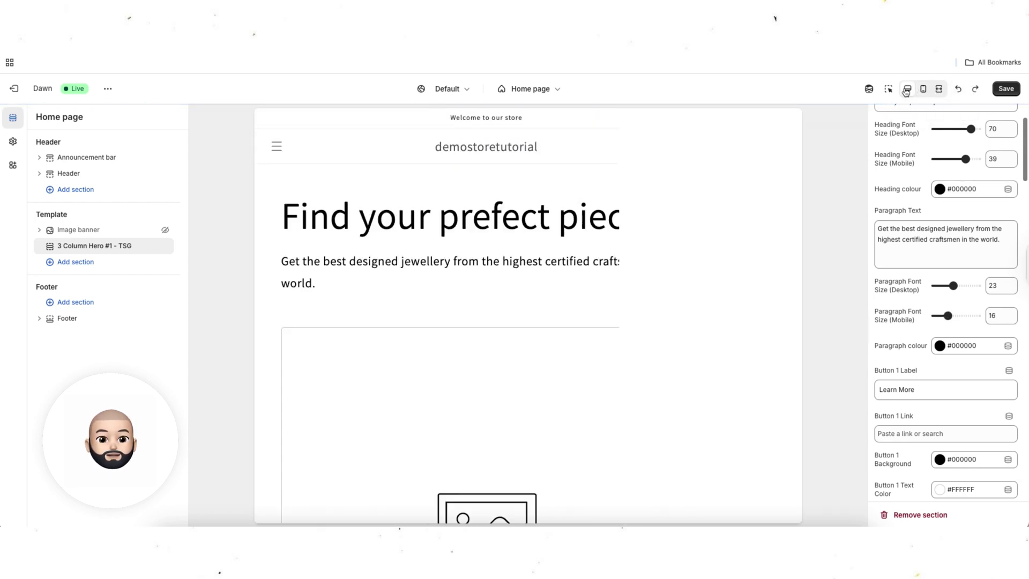
# Link Button 1 in the hero's left column to the Contact page
pyautogui.scroll(-1, 935, 305)
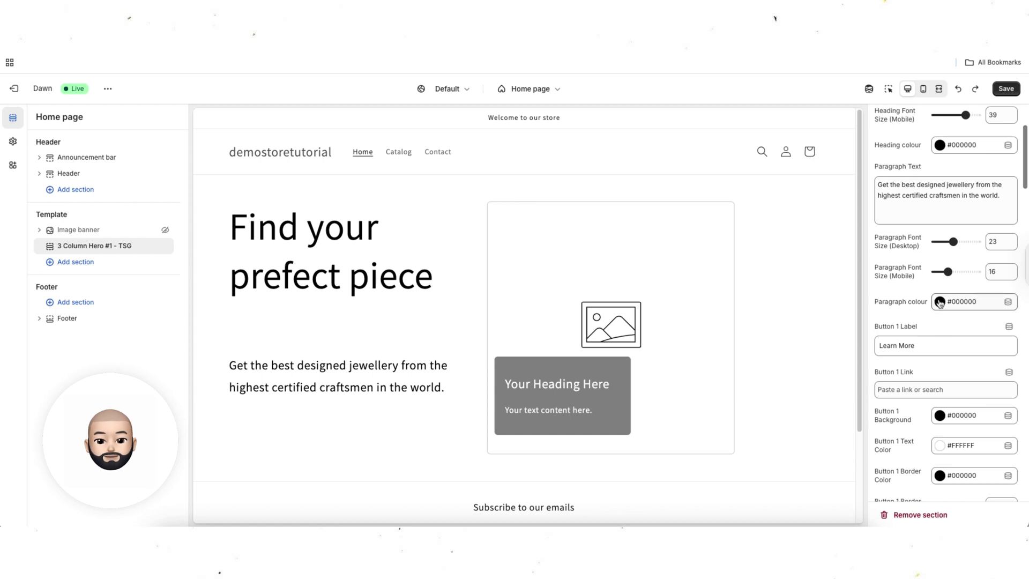
pyautogui.scroll(-1, 536, 314)
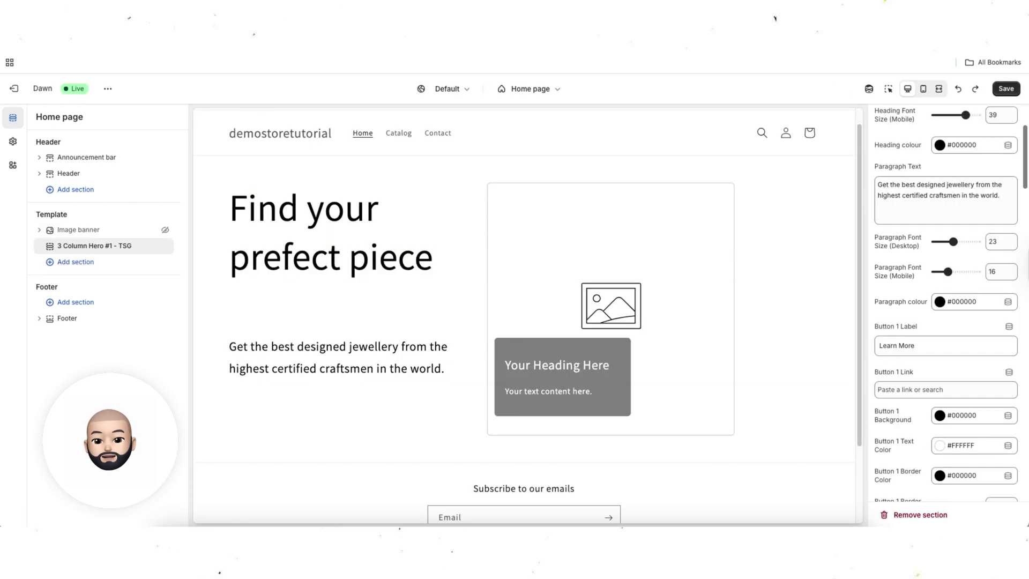
pyautogui.click(887, 389)
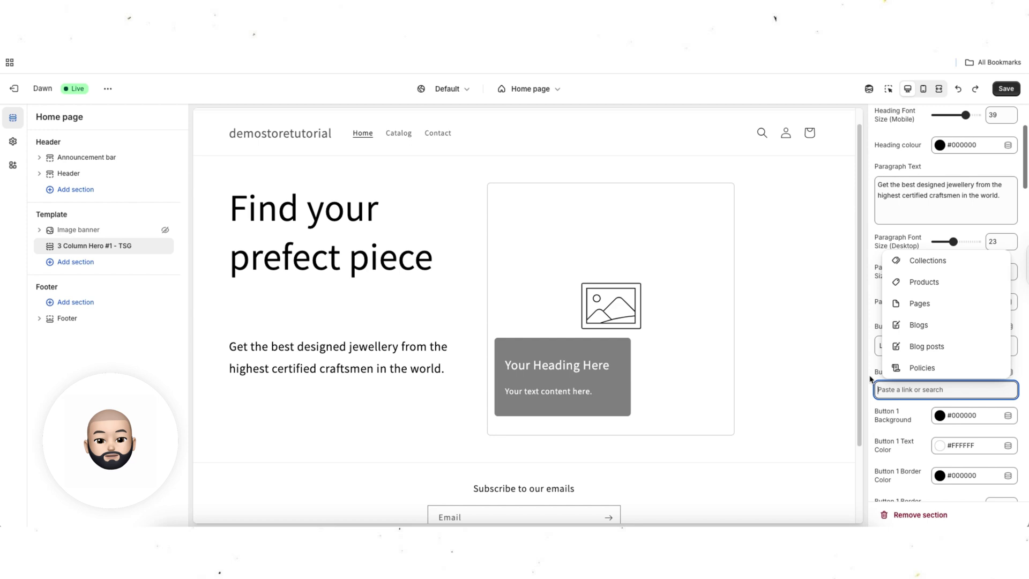
pyautogui.click(870, 378)
pyautogui.click(924, 392)
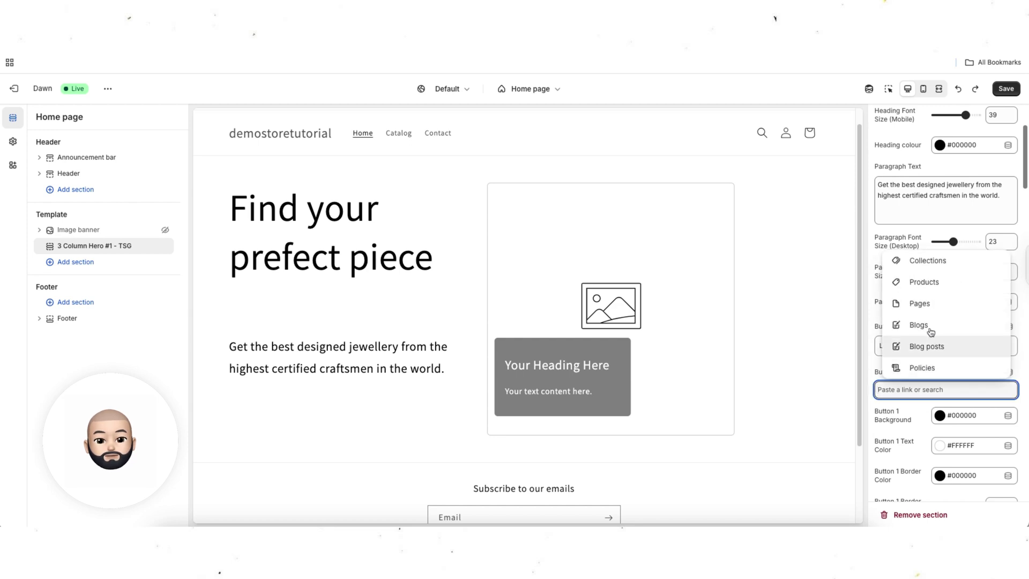
pyautogui.click(931, 302)
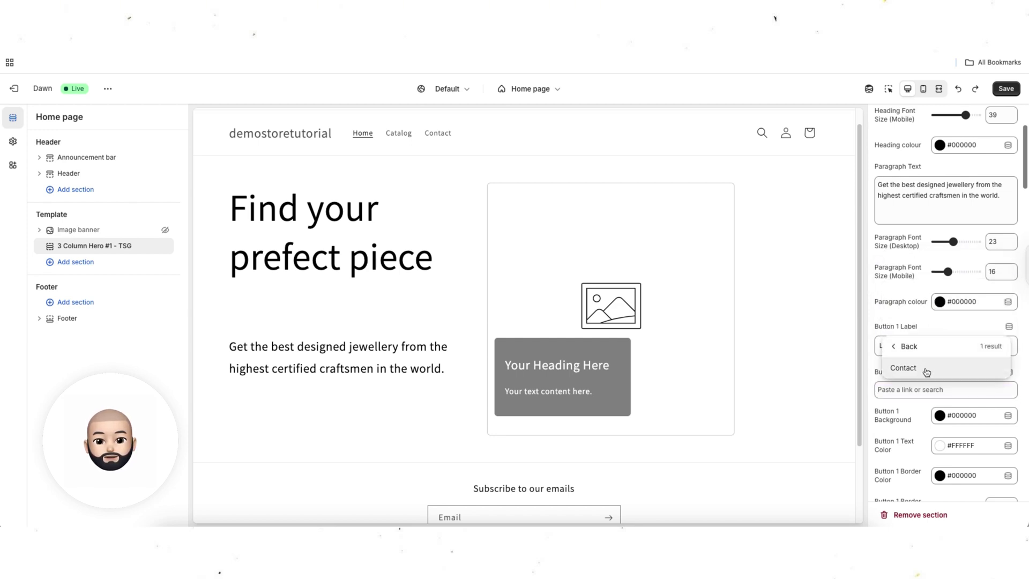
pyautogui.click(926, 369)
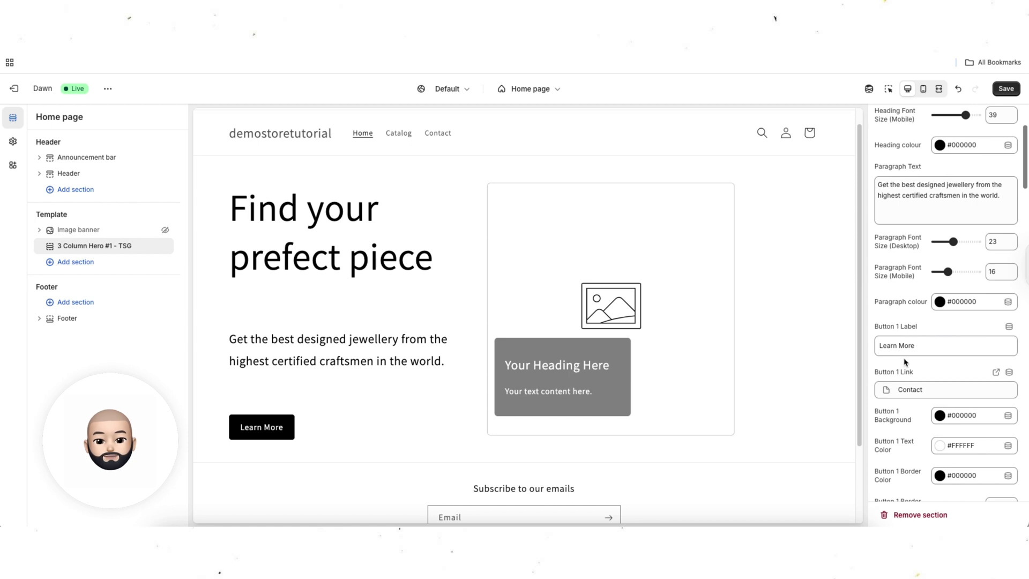
# Review the Button 1 and Button 2 settings, and change the Button 1 label to "Shop all products"
pyautogui.scroll(-3, 906, 362)
pyautogui.scroll(3, 903, 300)
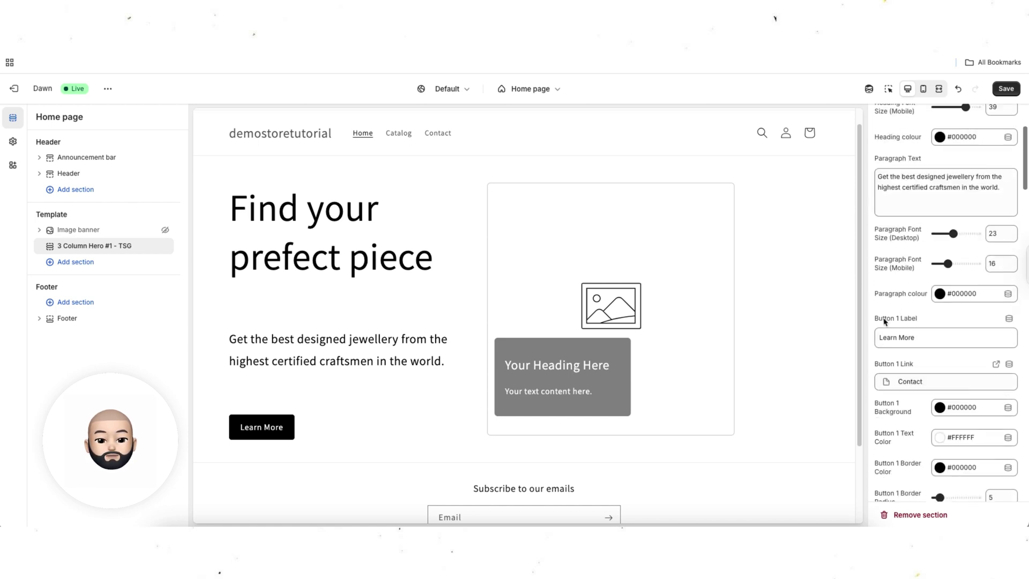
pyautogui.scroll(-3, 900, 343)
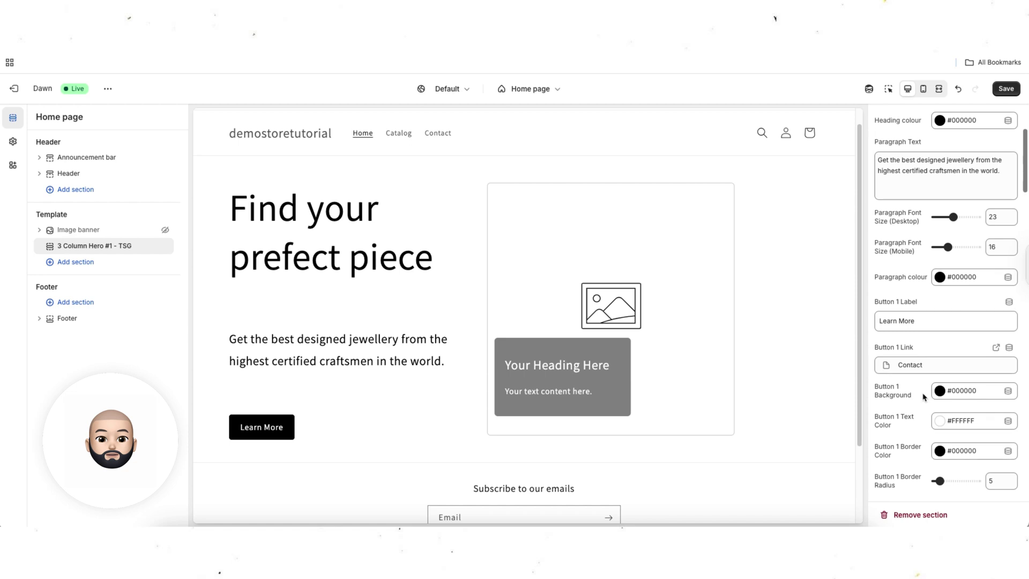
pyautogui.scroll(-1, 911, 354)
pyautogui.moveTo(883, 294); pyautogui.dragTo(930, 302)
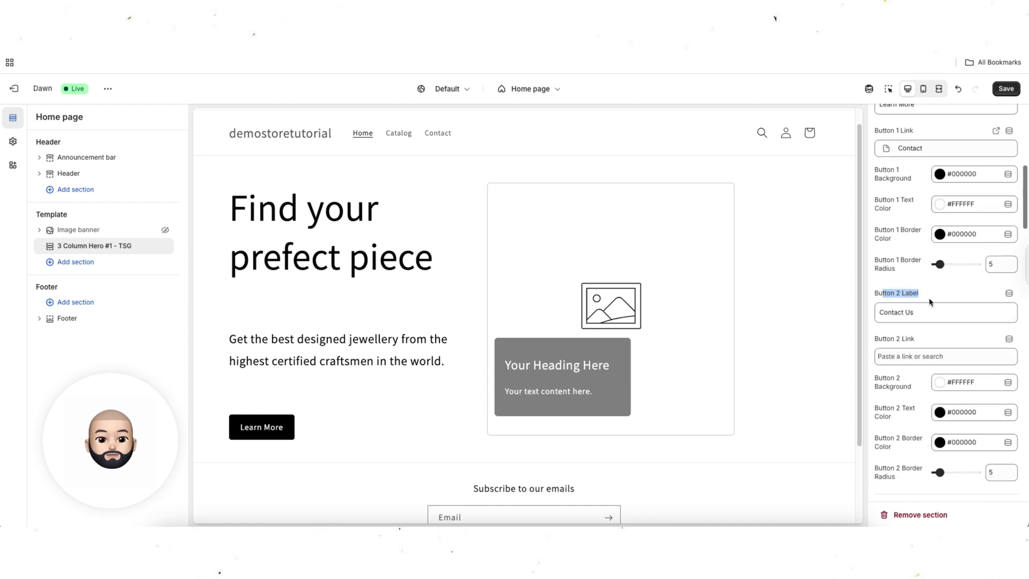
pyautogui.scroll(4, 917, 316)
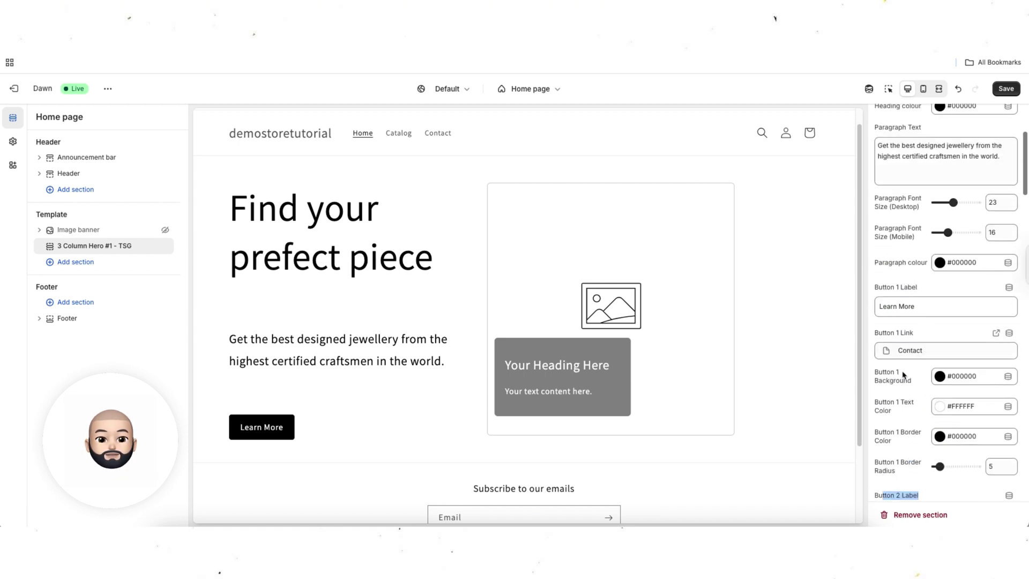
pyautogui.click(924, 326)
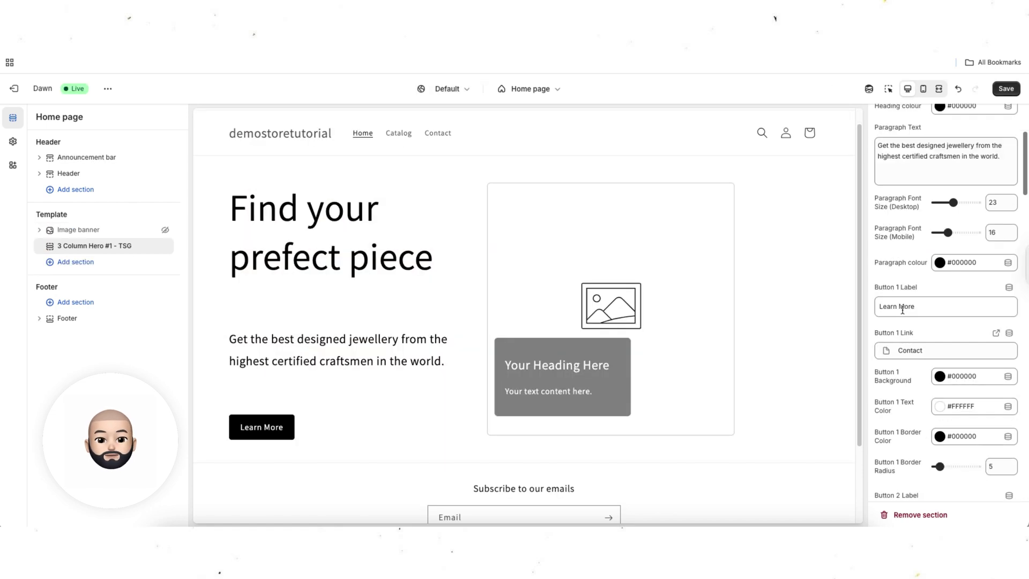
pyautogui.tripleClick(902, 308)
pyautogui.write('Shop al')
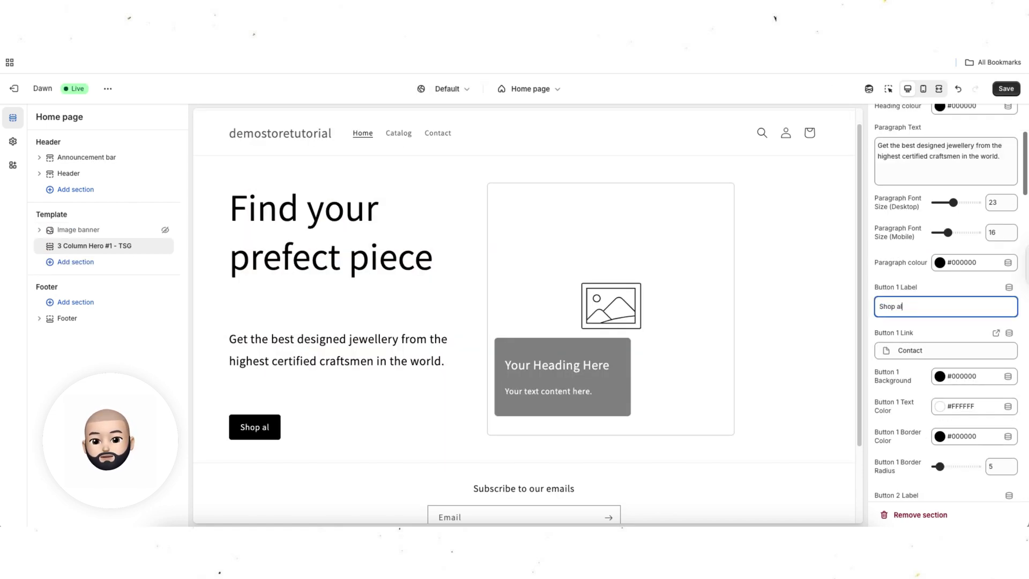
pyautogui.write('l products')
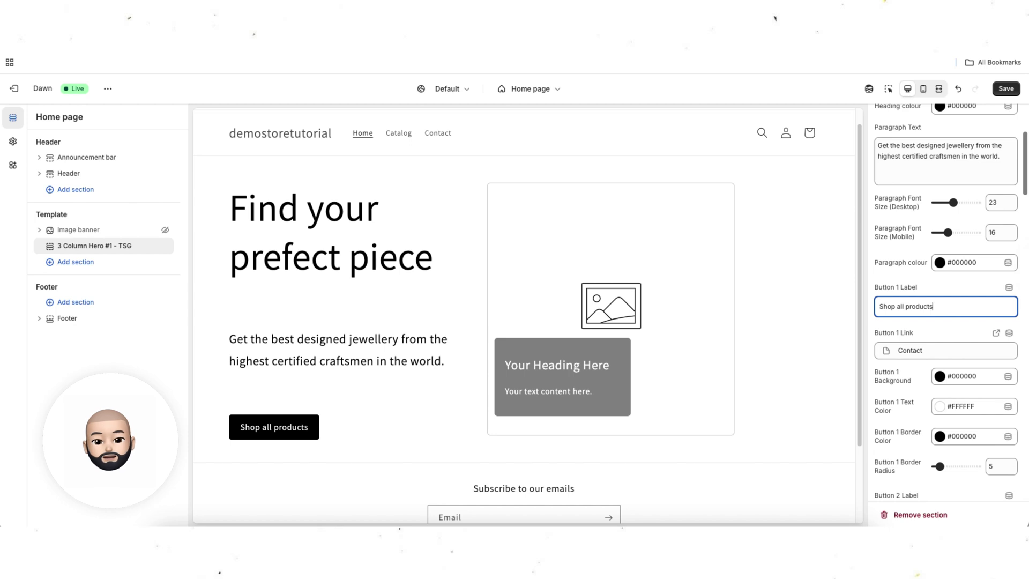
# Set the Button 1 background to an olive yellow, #C1B604, using the colour picker
pyautogui.scroll(-1, 903, 362)
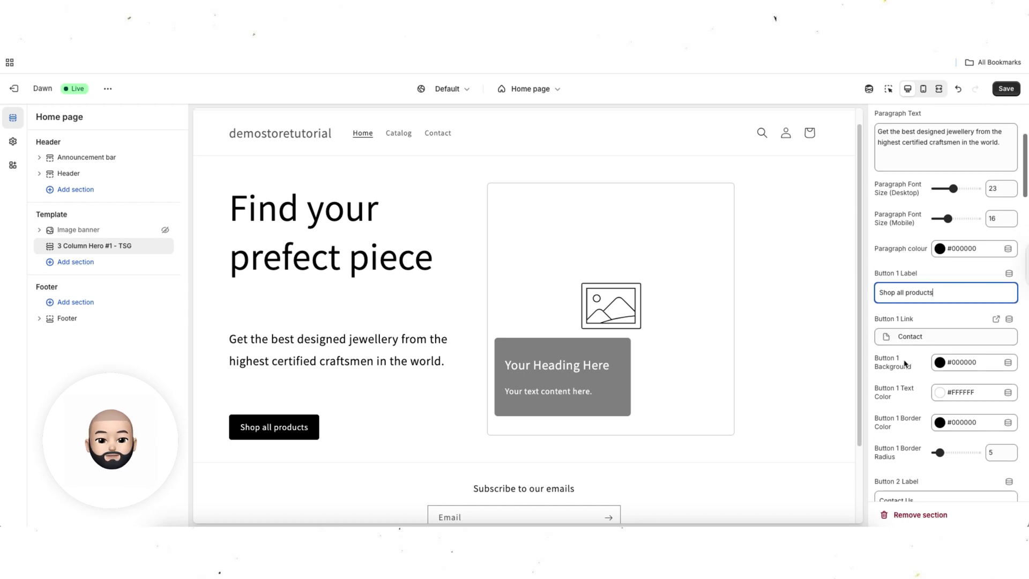
pyautogui.click(940, 362)
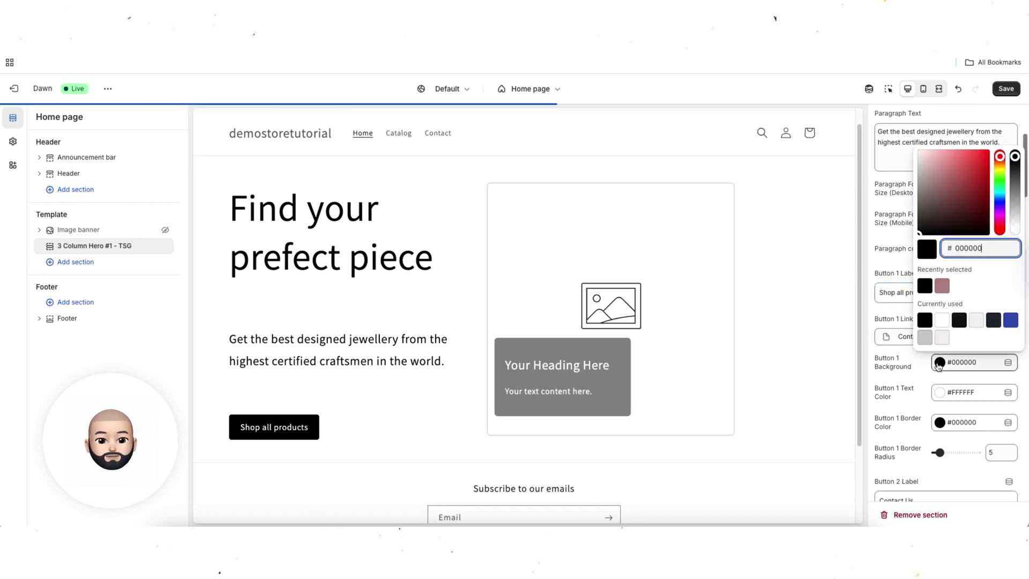
pyautogui.moveTo(1000, 176); pyautogui.dragTo(1000, 168)
pyautogui.click(987, 169)
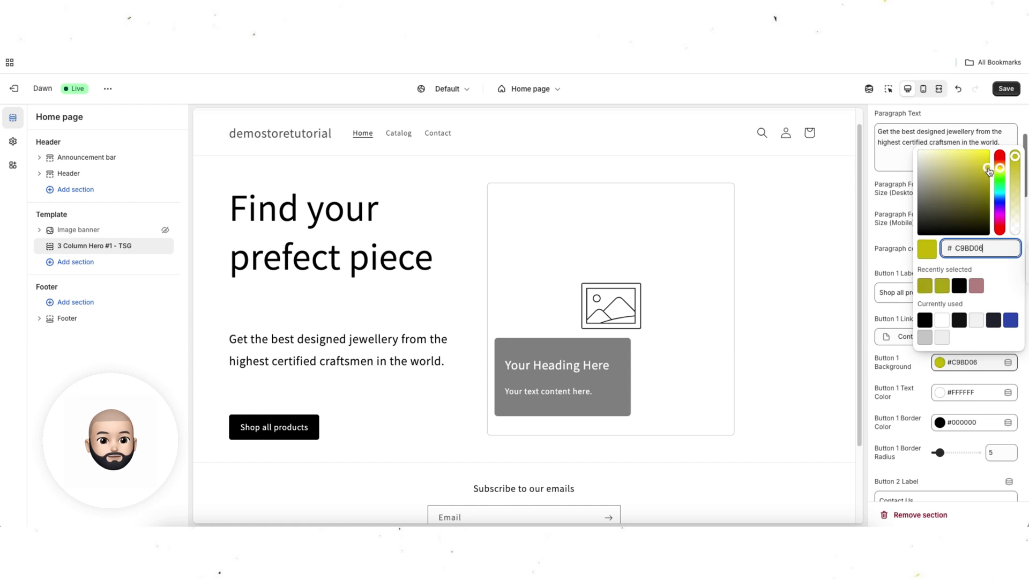
pyautogui.click(989, 171)
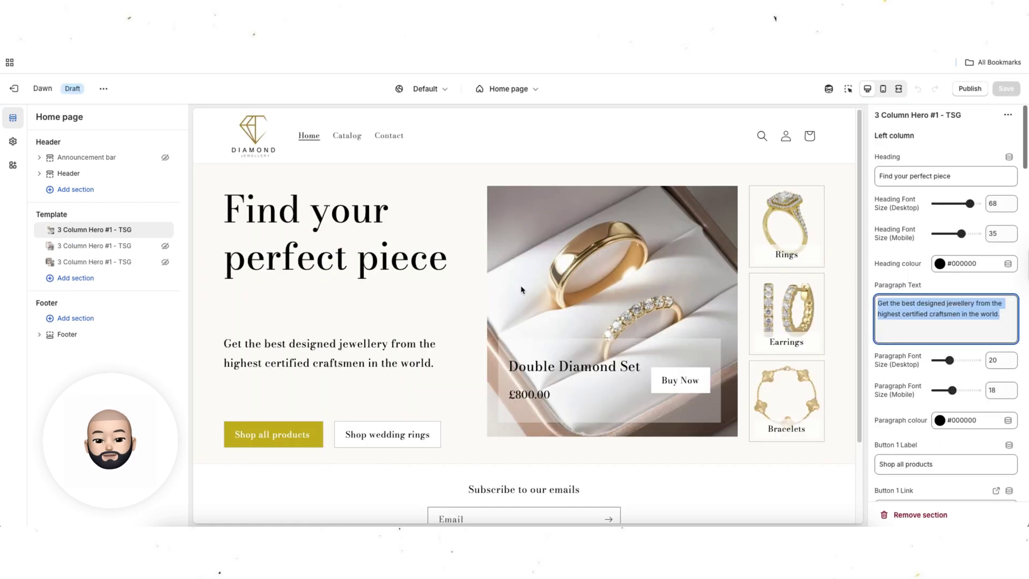
# Copy the Button 1 background colour code C9B019 from the draft theme and apply it to Button 1's background in the live theme
pyautogui.scroll(-3, 895, 412)
pyautogui.click(939, 451)
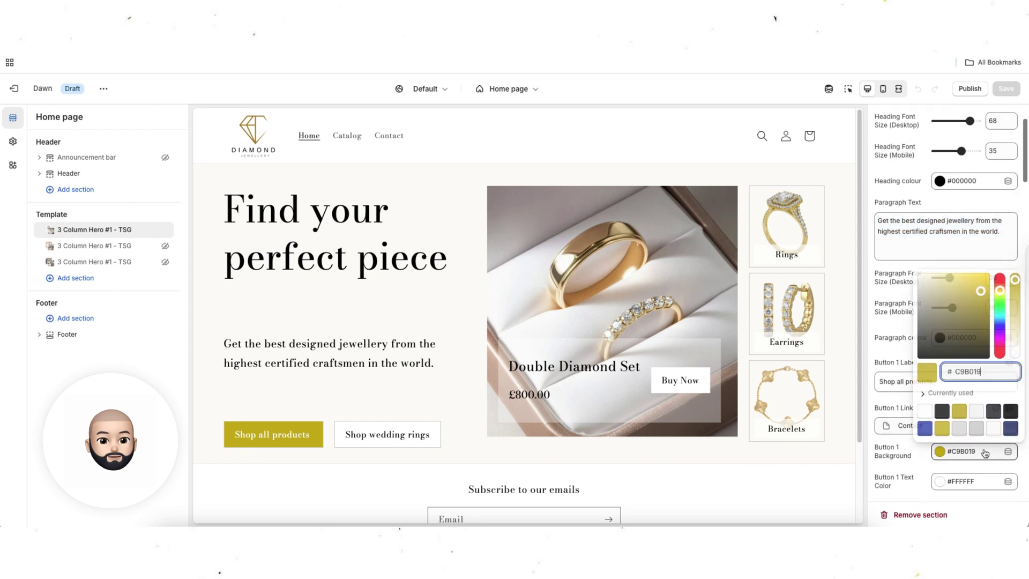
pyautogui.doubleClick(962, 371)
pyautogui.rightClick(962, 371)
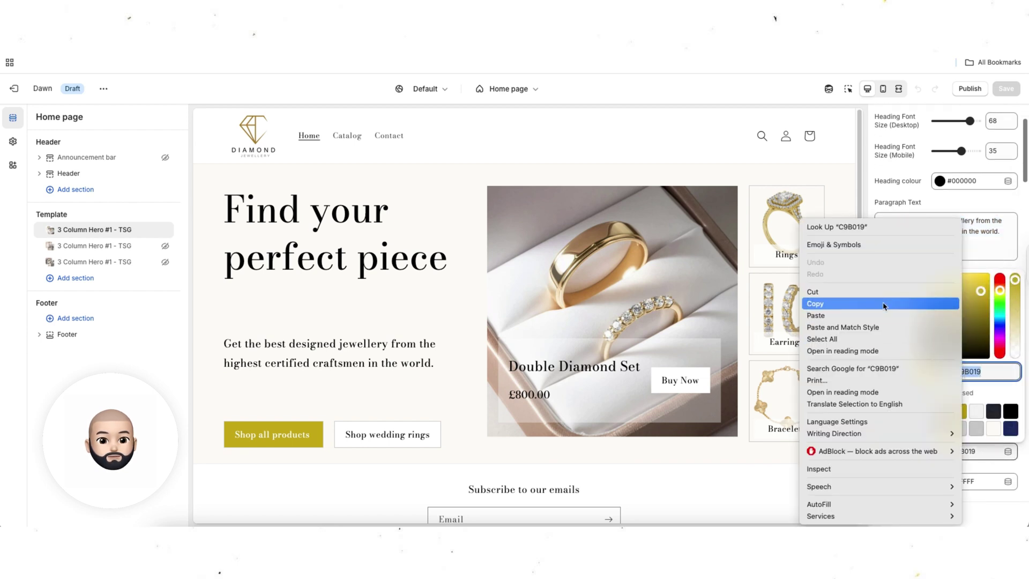
pyautogui.click(883, 304)
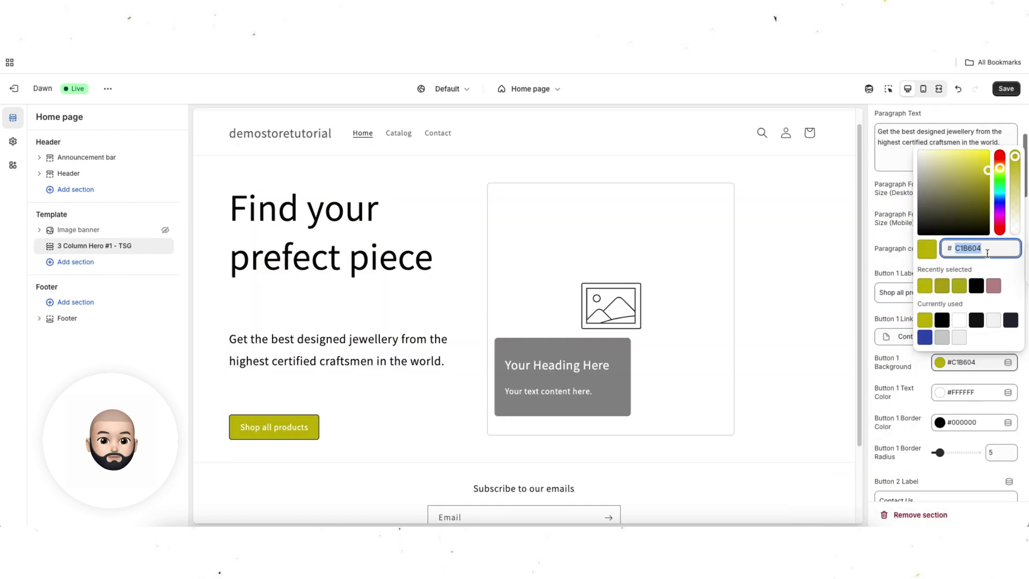
pyautogui.rightClick(986, 248)
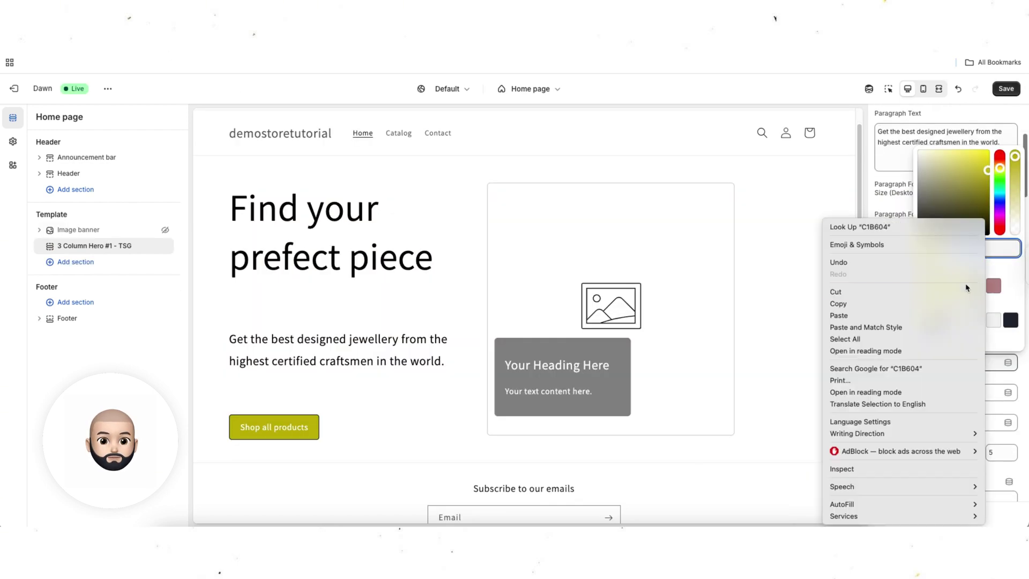
pyautogui.click(958, 314)
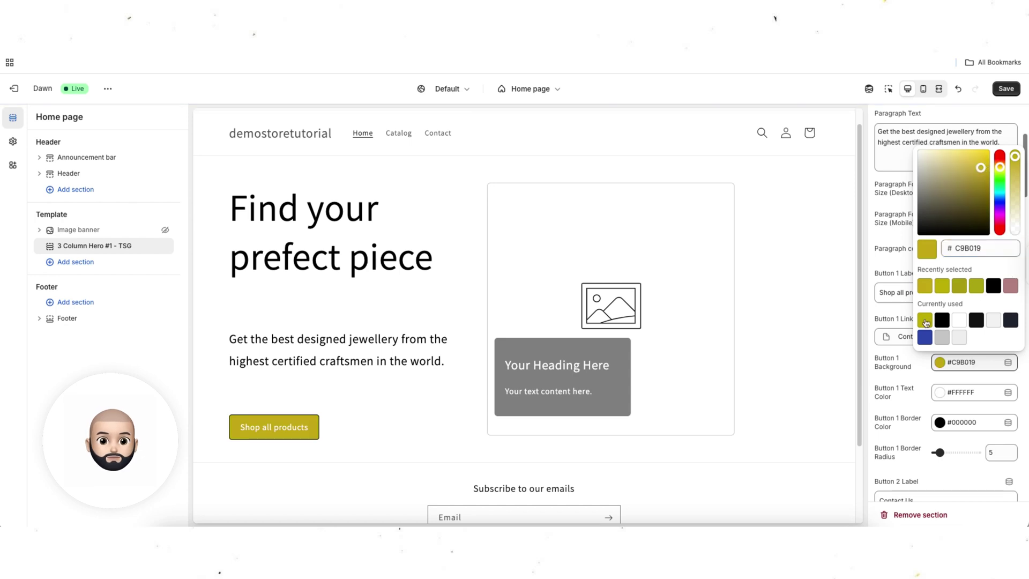
# Try a darker Button 1 text colour and undo the change
pyautogui.click(876, 322)
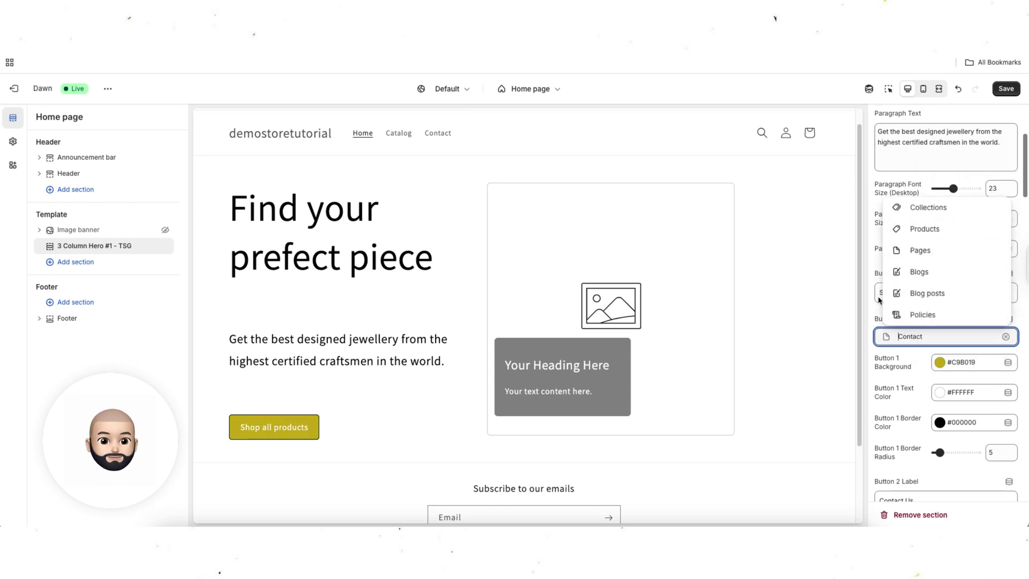
pyautogui.click(877, 271)
pyautogui.scroll(-1, 910, 329)
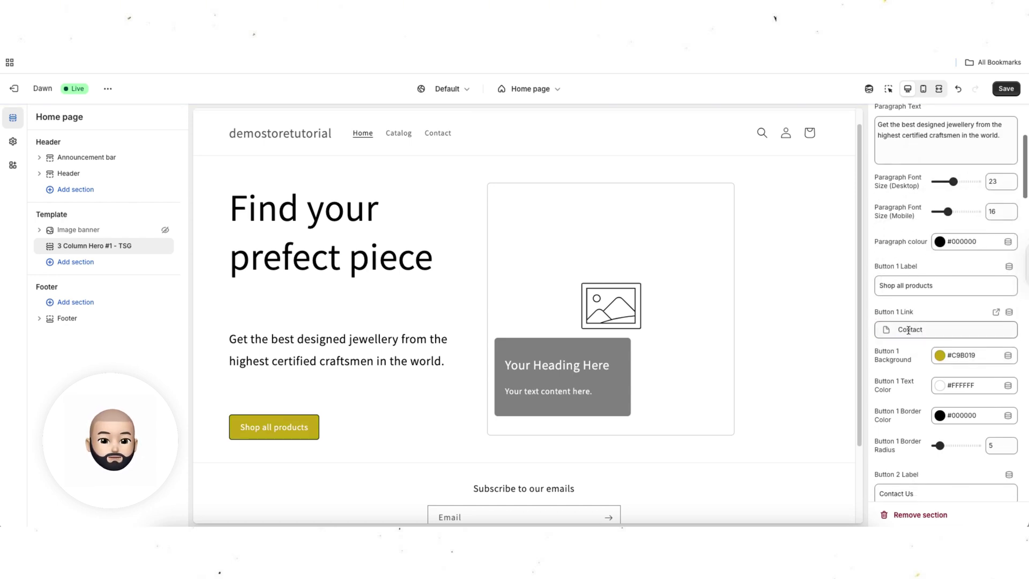
pyautogui.scroll(-1, 904, 353)
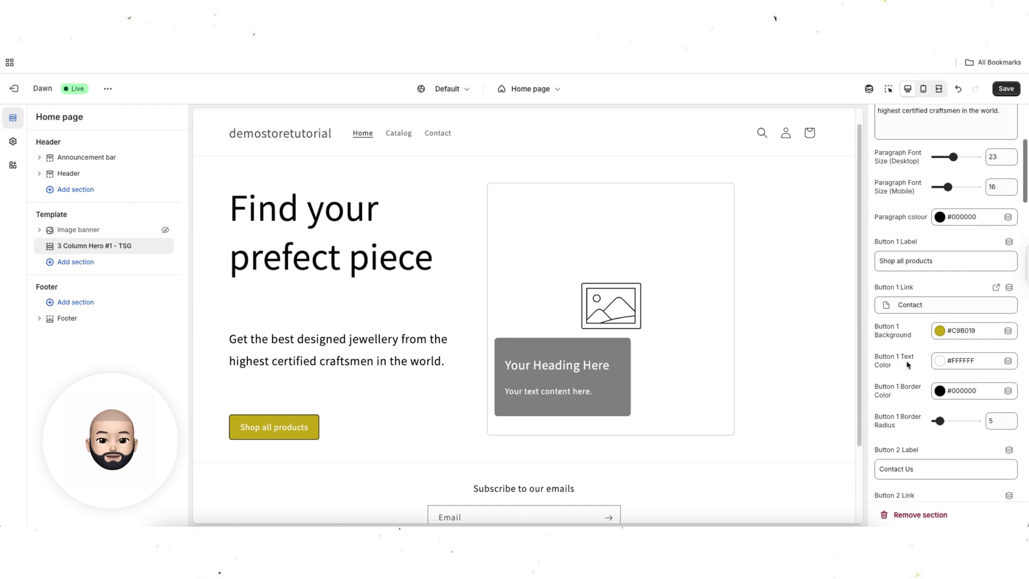
pyautogui.click(940, 360)
pyautogui.moveTo(924, 153); pyautogui.dragTo(925, 229)
pyautogui.hotkey('ctrl', 'z')
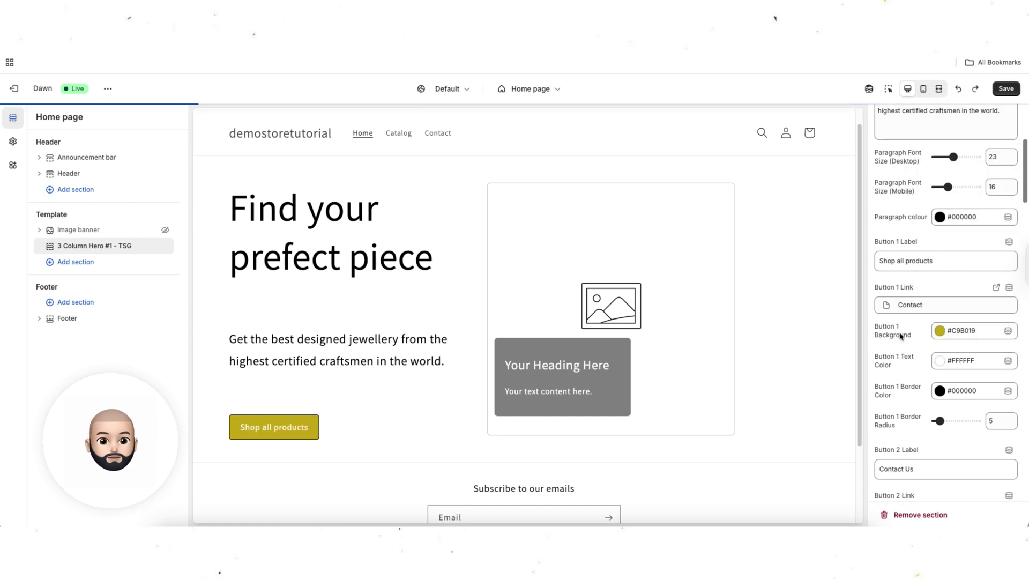
# Set the Button 1 border colour to light grey #CCCCCC and its border radius to 0
pyautogui.scroll(-2, 895, 364)
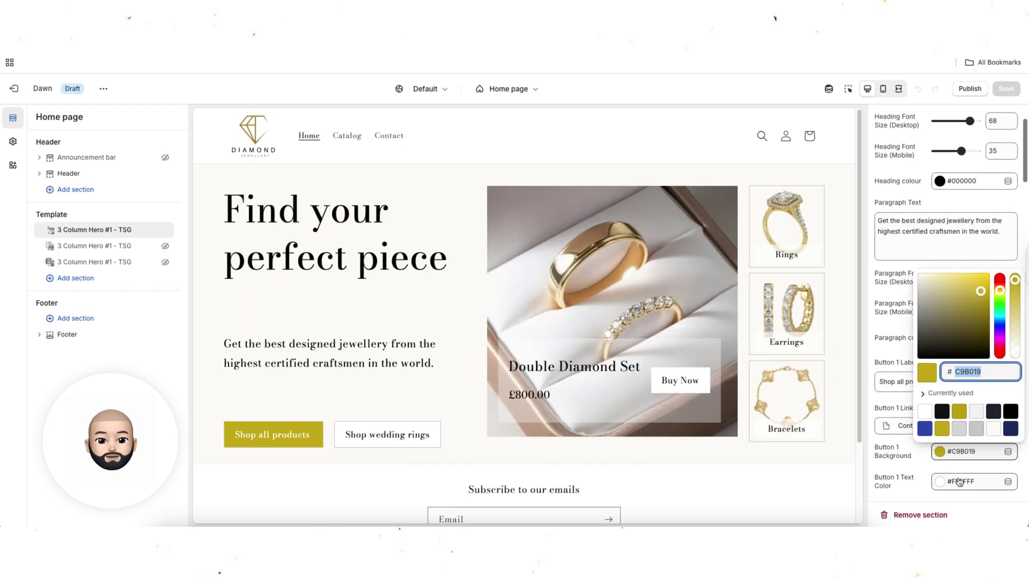
pyautogui.scroll(-3, 948, 461)
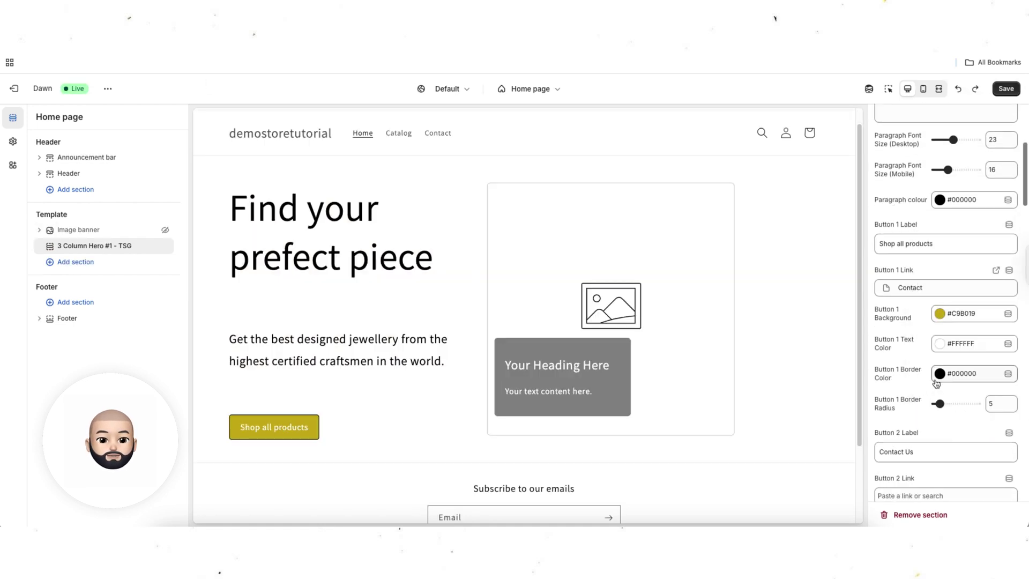
pyautogui.click(938, 375)
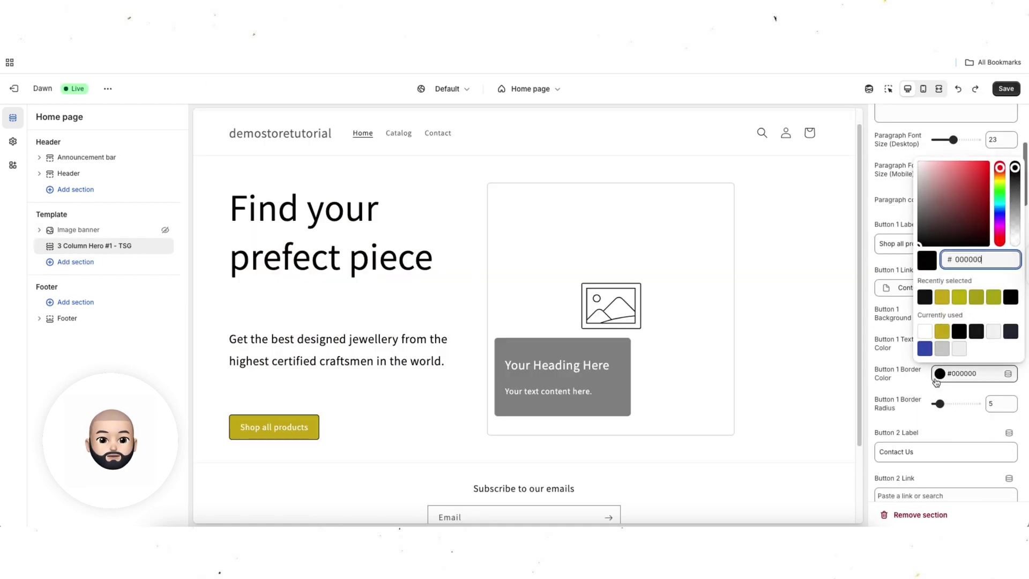
pyautogui.moveTo(929, 189); pyautogui.dragTo(917, 181)
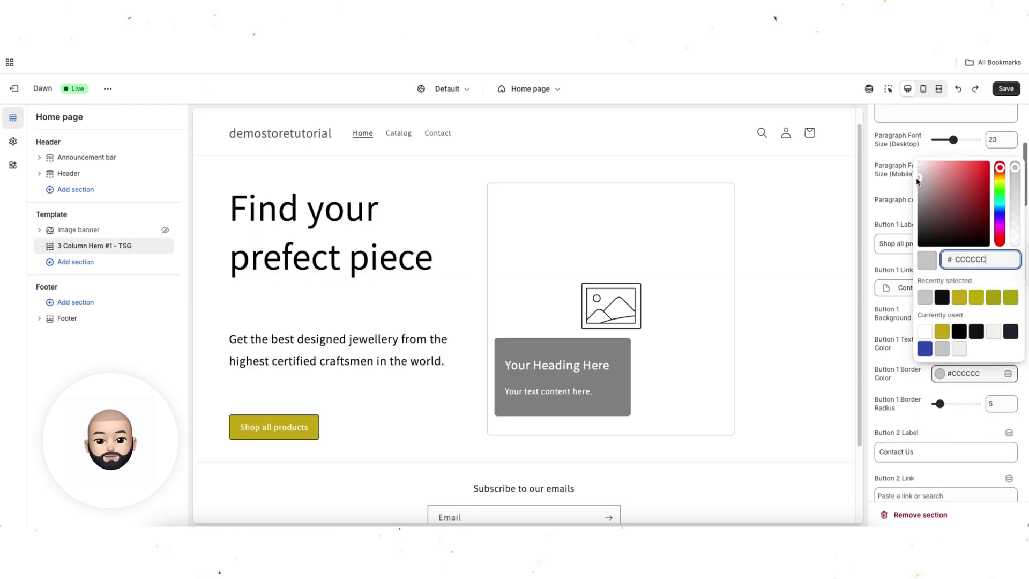
pyautogui.click(880, 395)
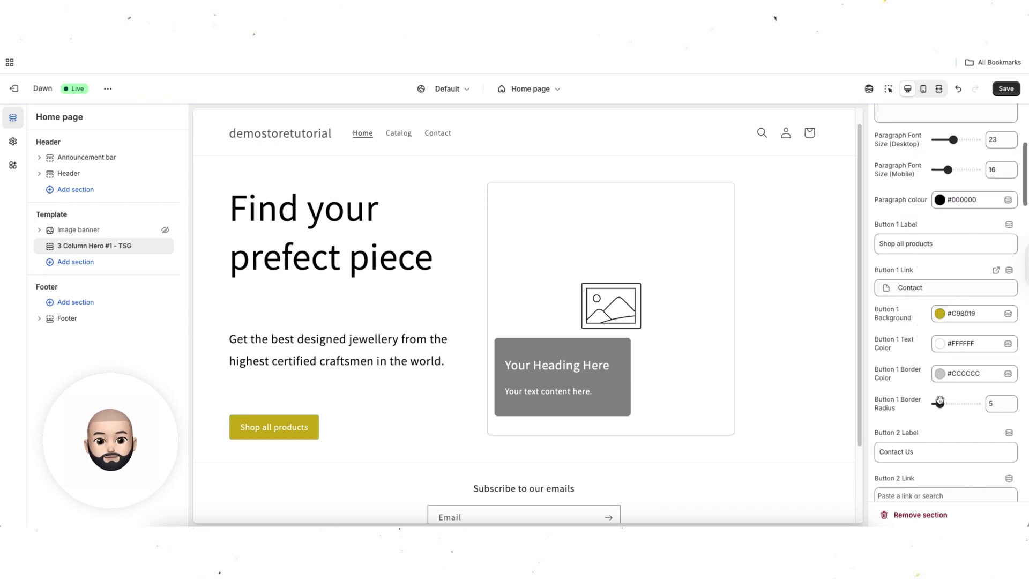
pyautogui.moveTo(940, 402); pyautogui.dragTo(884, 407)
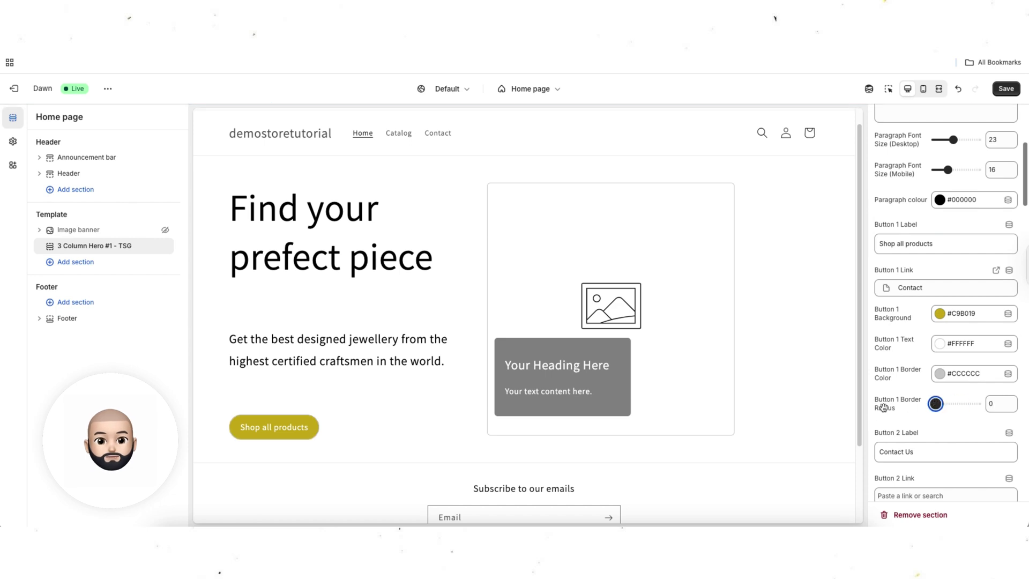
pyautogui.scroll(-1, 896, 396)
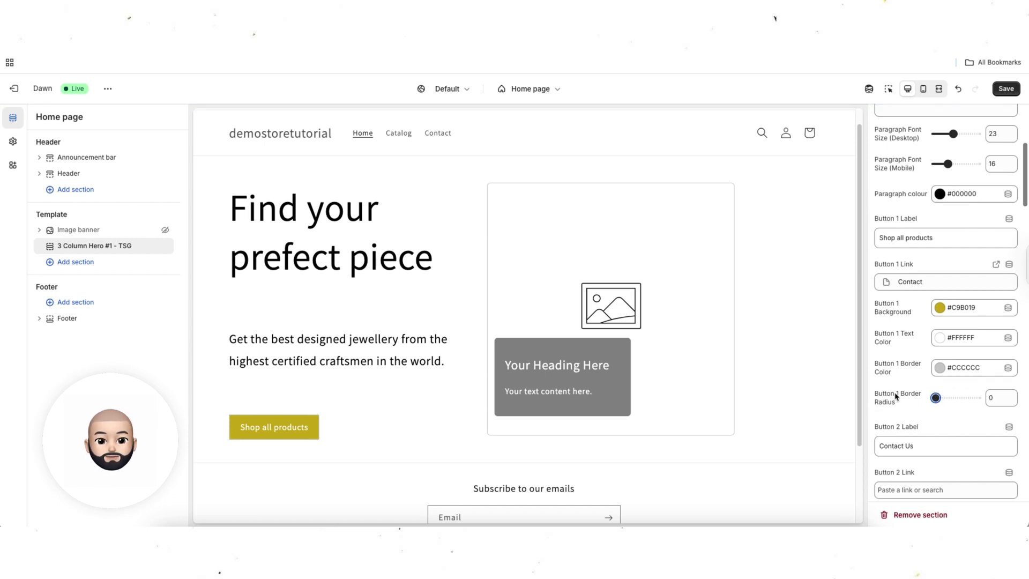
# Change the Button 2 label to "Shop wedding rings" and link the button to the News blog
pyautogui.scroll(-5, 894, 386)
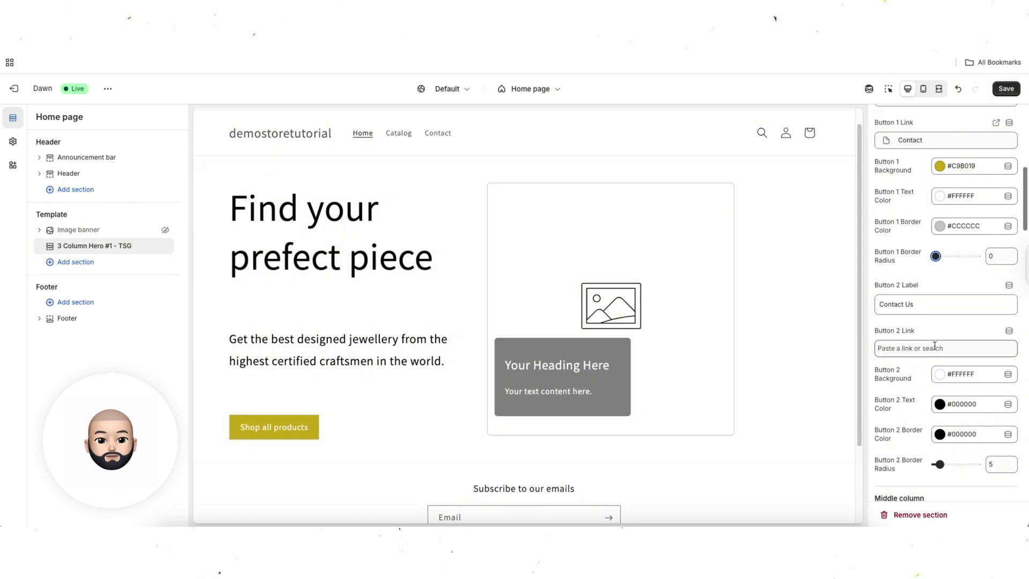
pyautogui.click(930, 305)
pyautogui.hotkey('ctrl', 'a')
pyautogui.write('A')
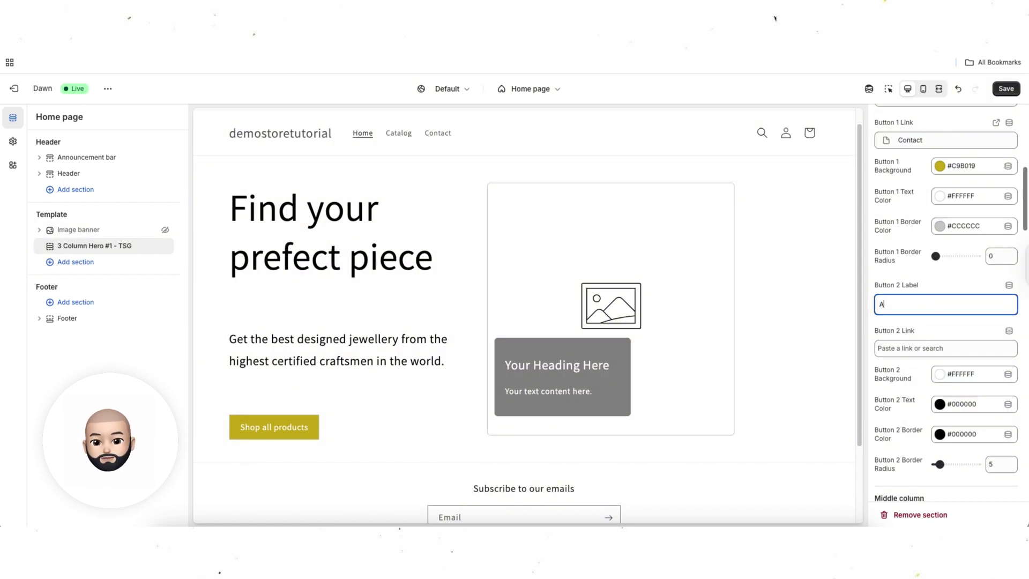
pyautogui.press('BackSpace')
pyautogui.write('Shop we')
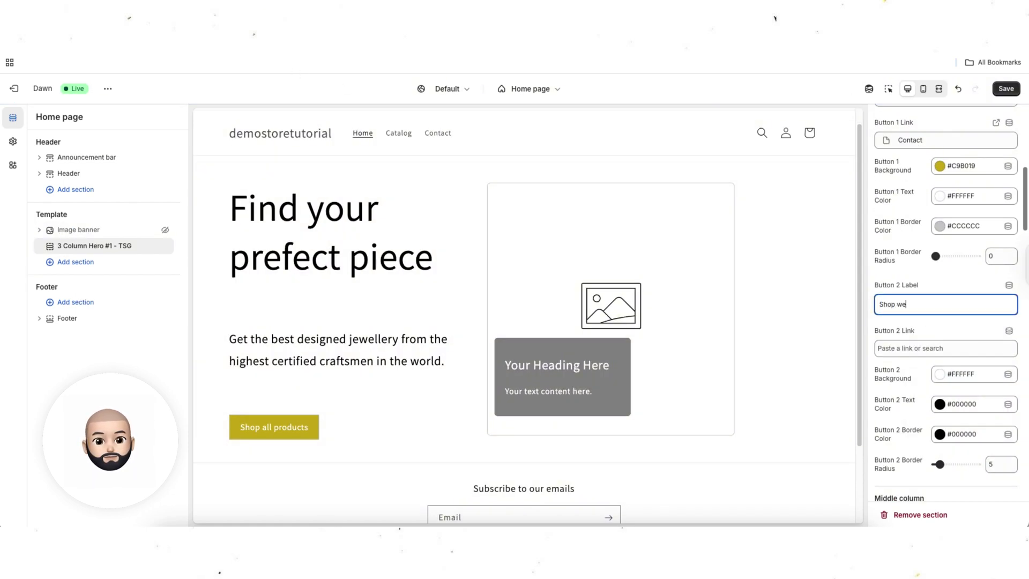
pyautogui.write('dding rings')
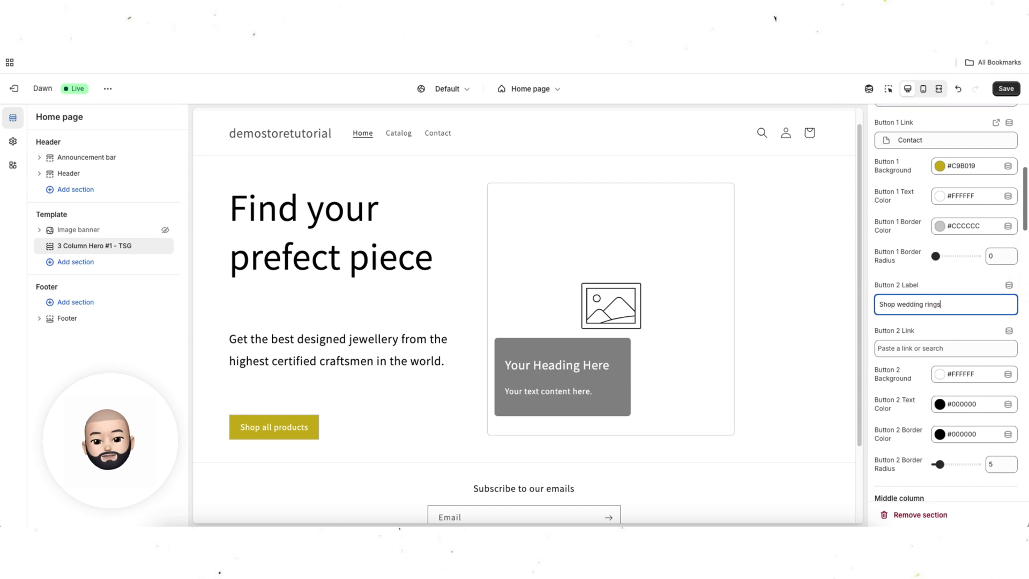
pyautogui.click(914, 348)
pyautogui.click(923, 324)
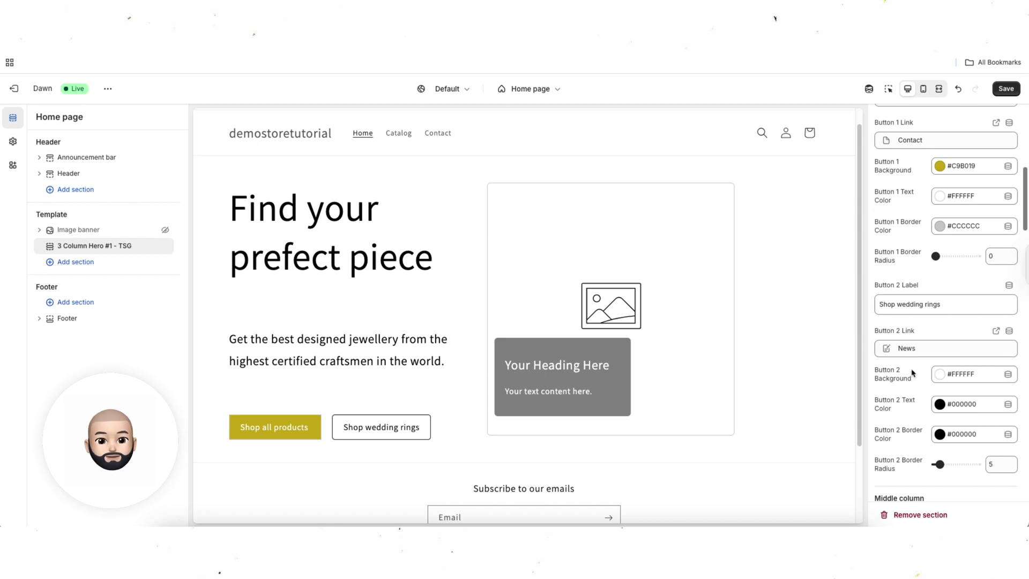
# Set the Button 2 border colour to the same light grey, #CCCCCC, and its border radius to 0
pyautogui.scroll(-1, 911, 374)
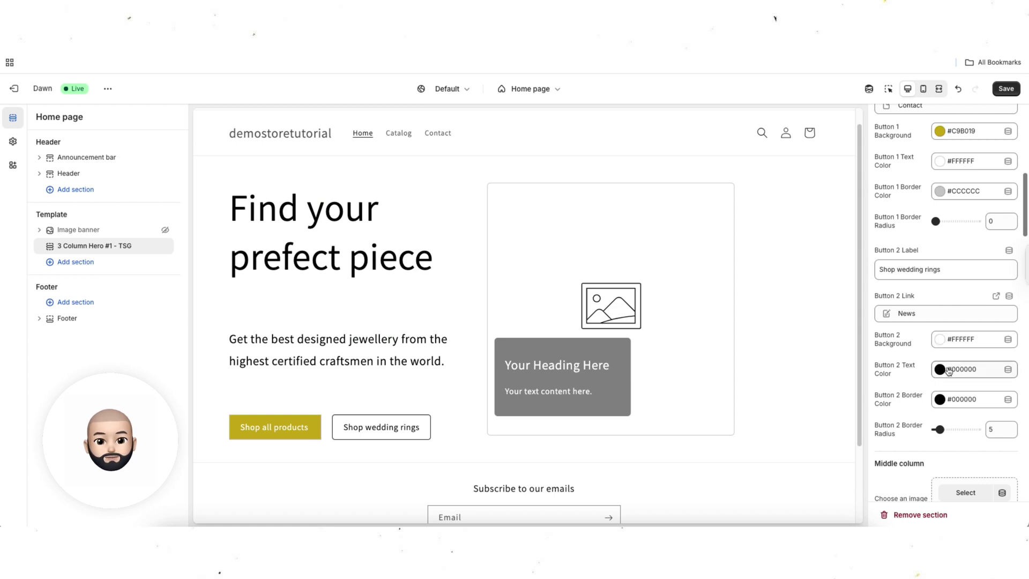
pyautogui.scroll(-1, 927, 403)
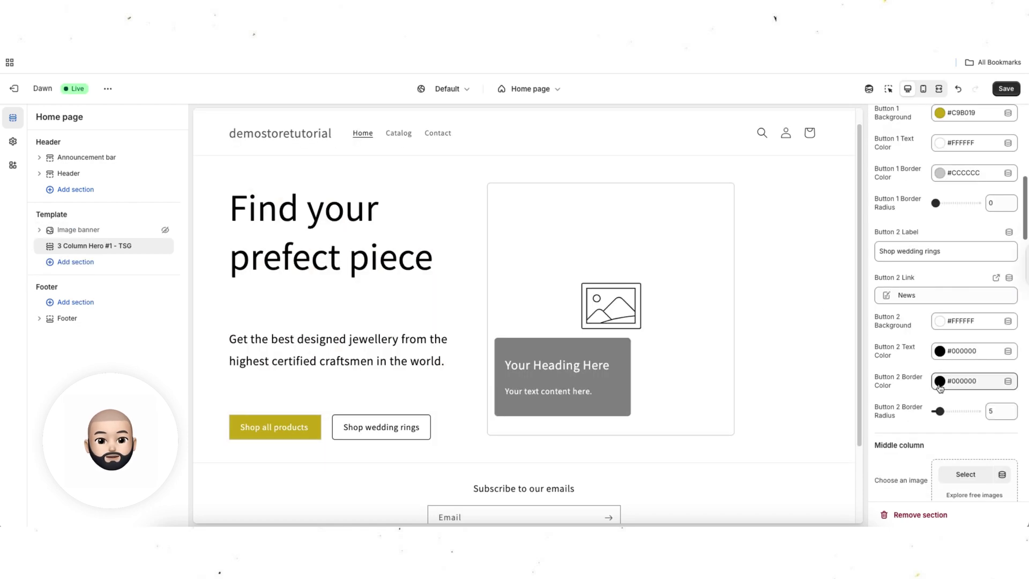
pyautogui.click(939, 381)
pyautogui.click(924, 304)
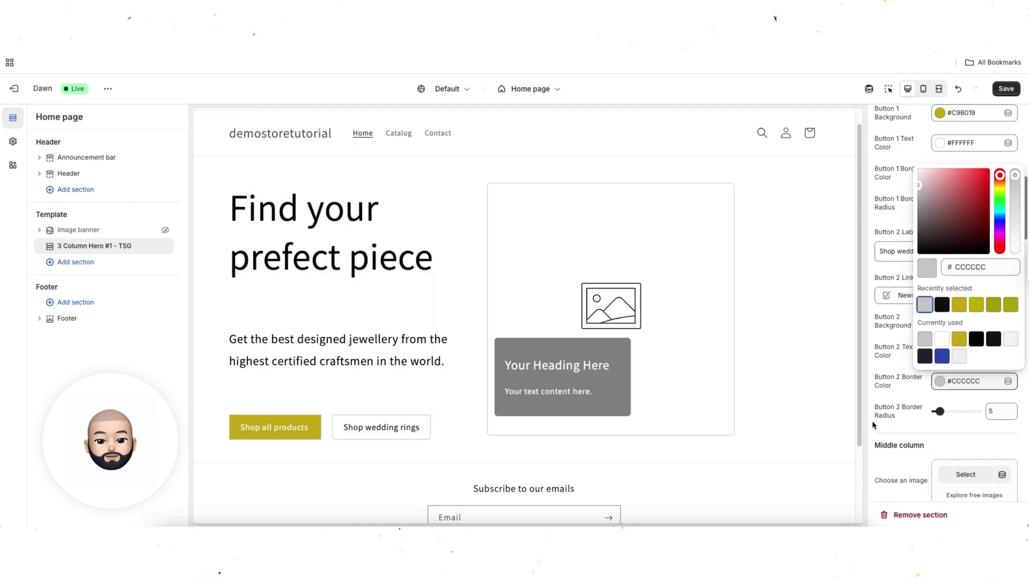
pyautogui.moveTo(939, 411); pyautogui.dragTo(926, 415)
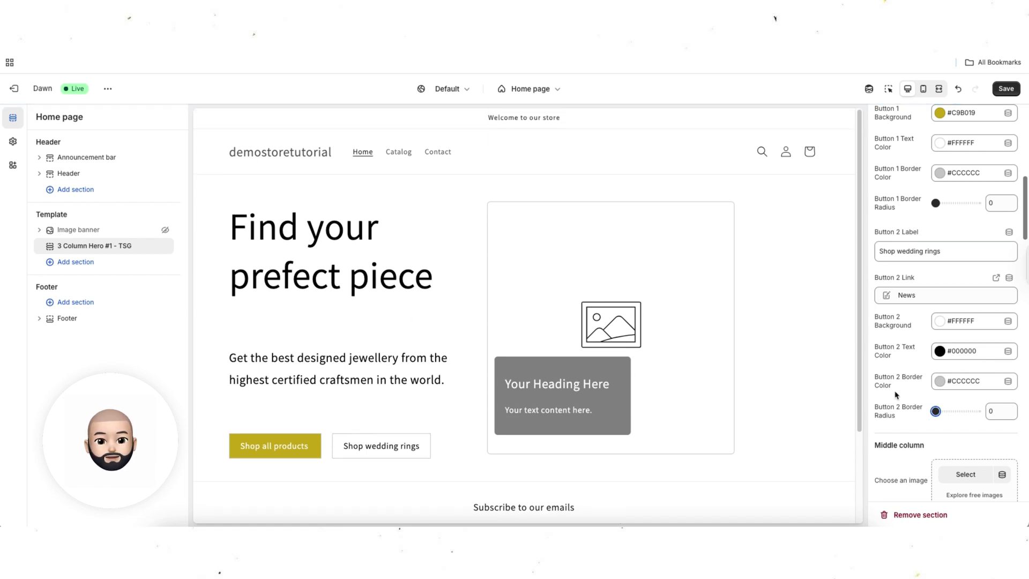
# Set the hero's middle column image to the existing wedding rings picture heroj_de0f8e12 from the store's files
pyautogui.scroll(-3, 923, 403)
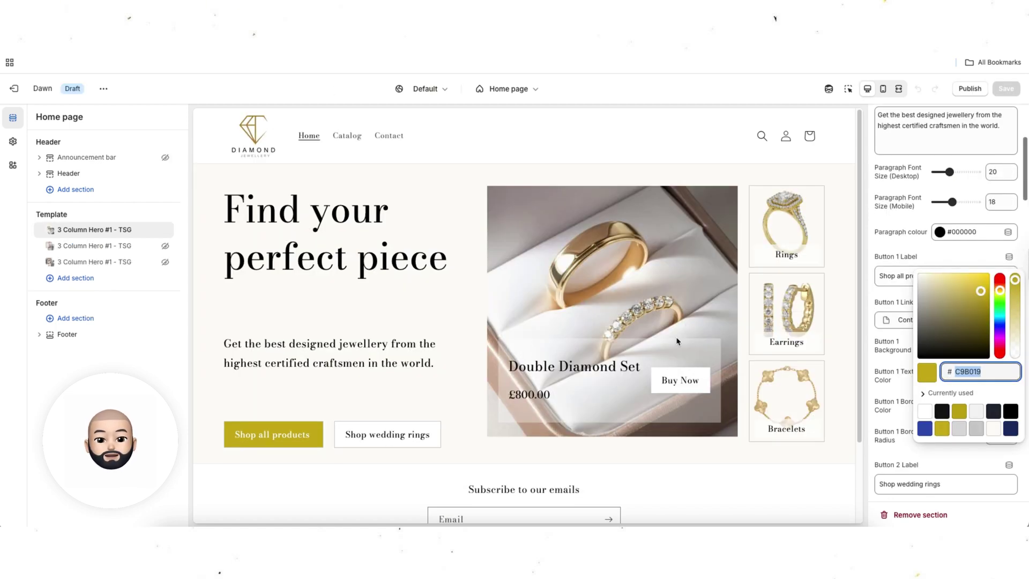
pyautogui.click(570, 355)
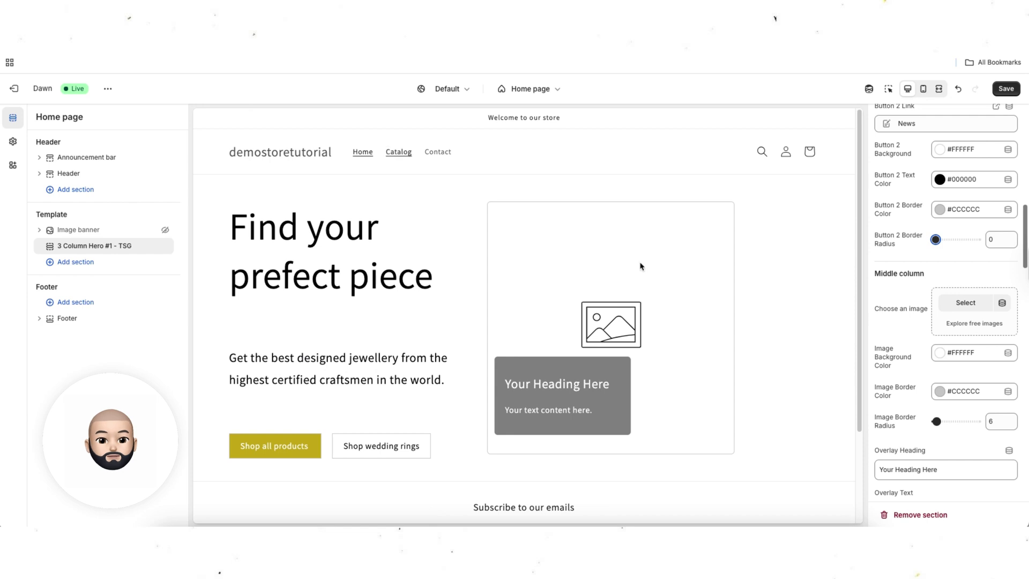
pyautogui.click(958, 305)
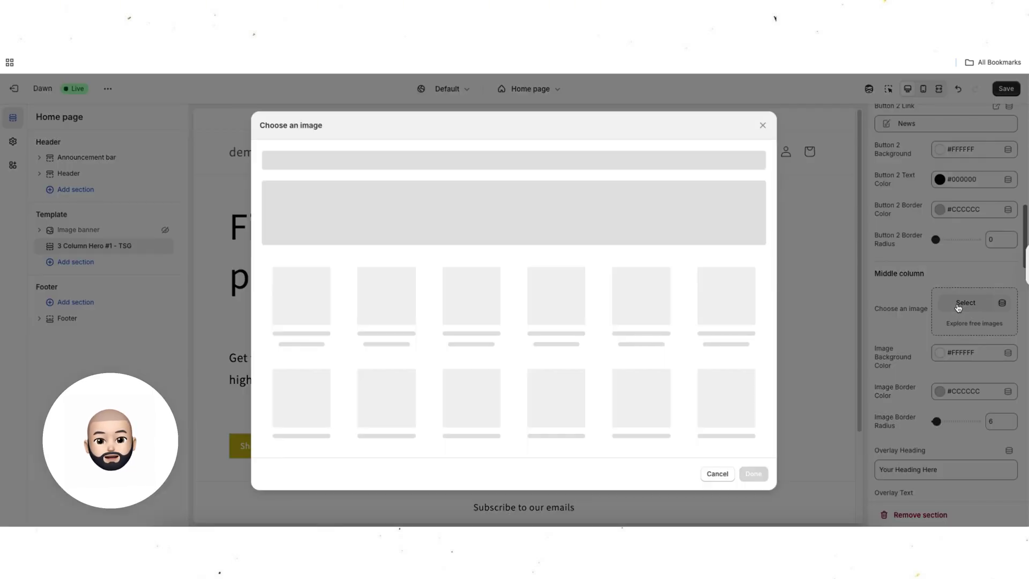
pyautogui.scroll(-5, 709, 342)
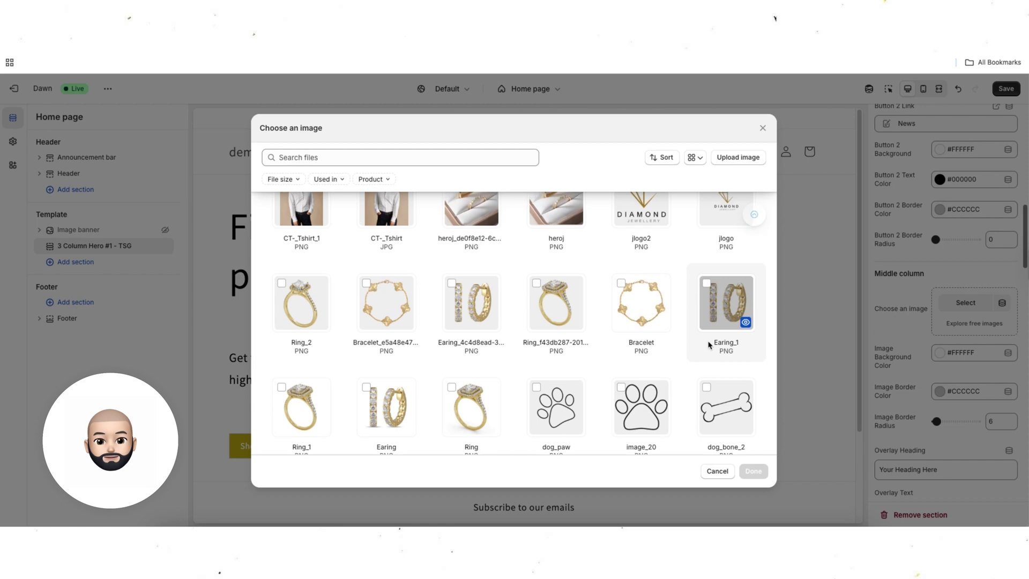
pyautogui.scroll(2, 709, 344)
pyautogui.scroll(-6, 710, 344)
pyautogui.scroll(7, 710, 344)
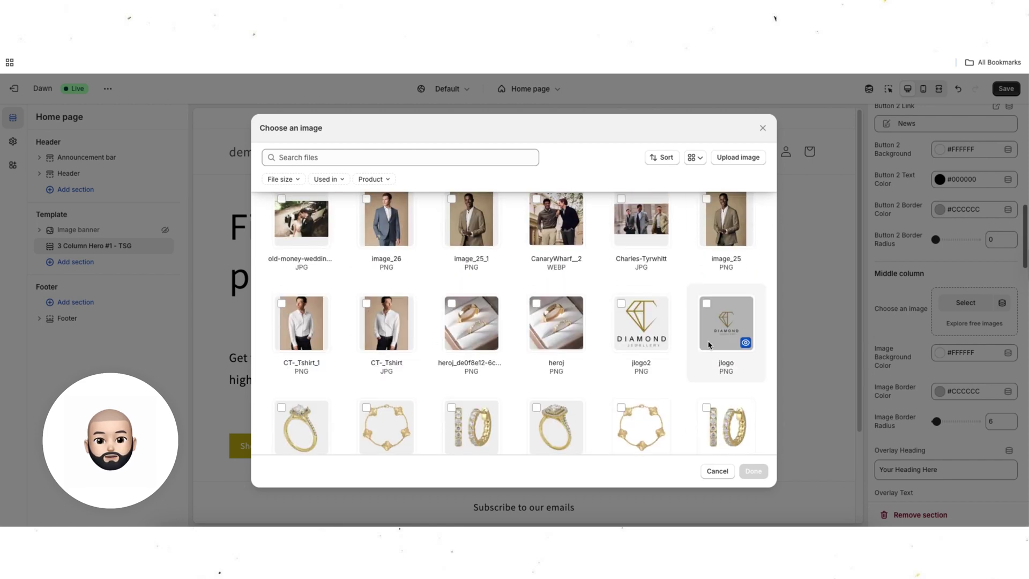
pyautogui.scroll(1, 710, 344)
pyautogui.click(469, 385)
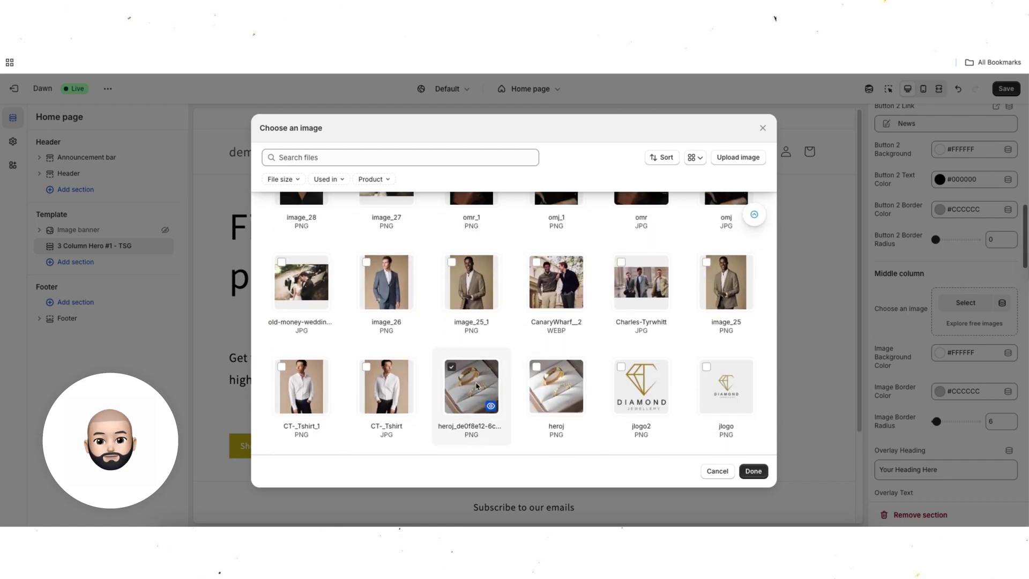
pyautogui.click(754, 471)
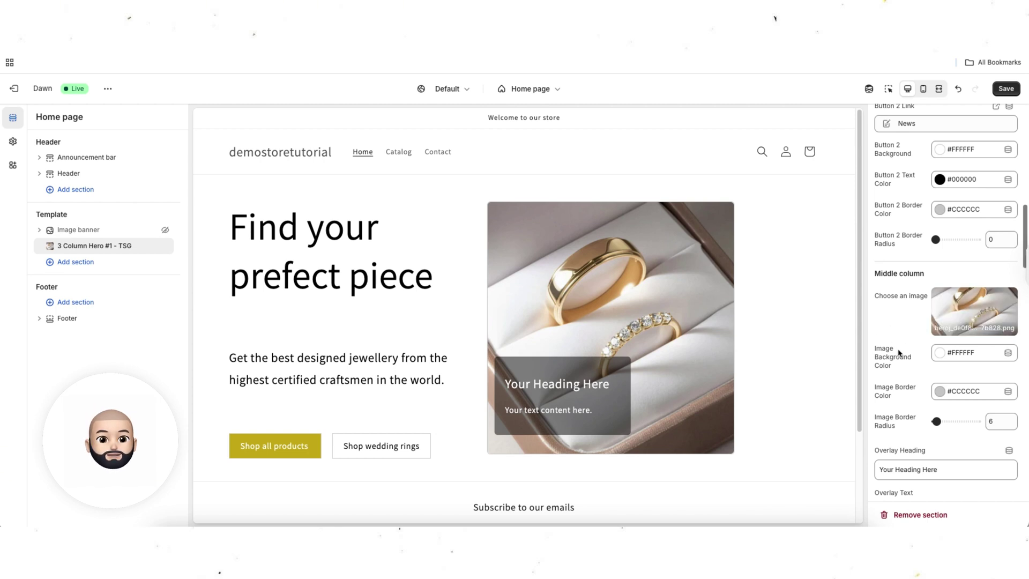
# Replace the middle column image with the transparent ring picture Ring_f43db287 from the store's files
pyautogui.moveTo(897, 365); pyautogui.dragTo(875, 346)
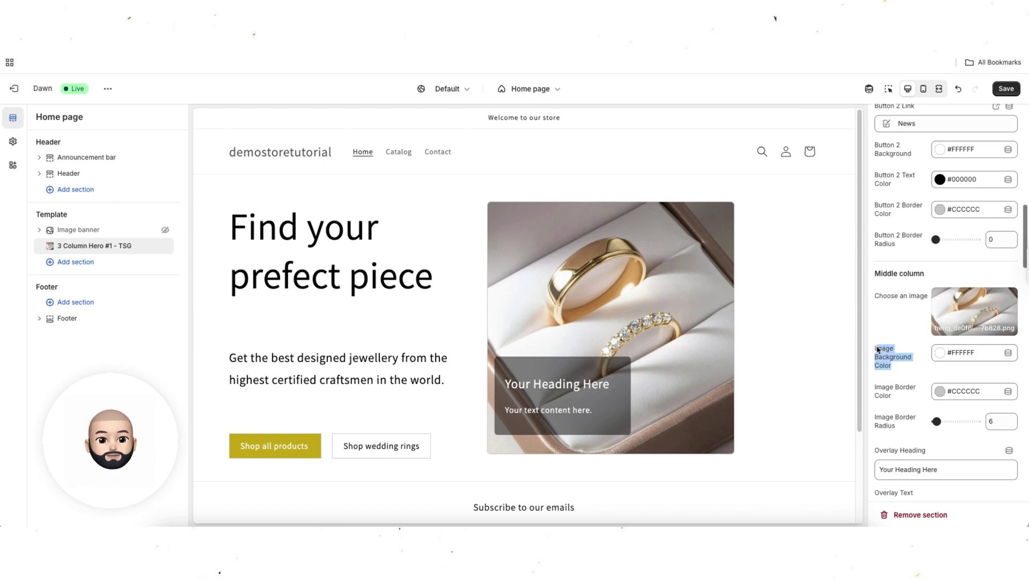
pyautogui.click(956, 329)
pyautogui.click(923, 356)
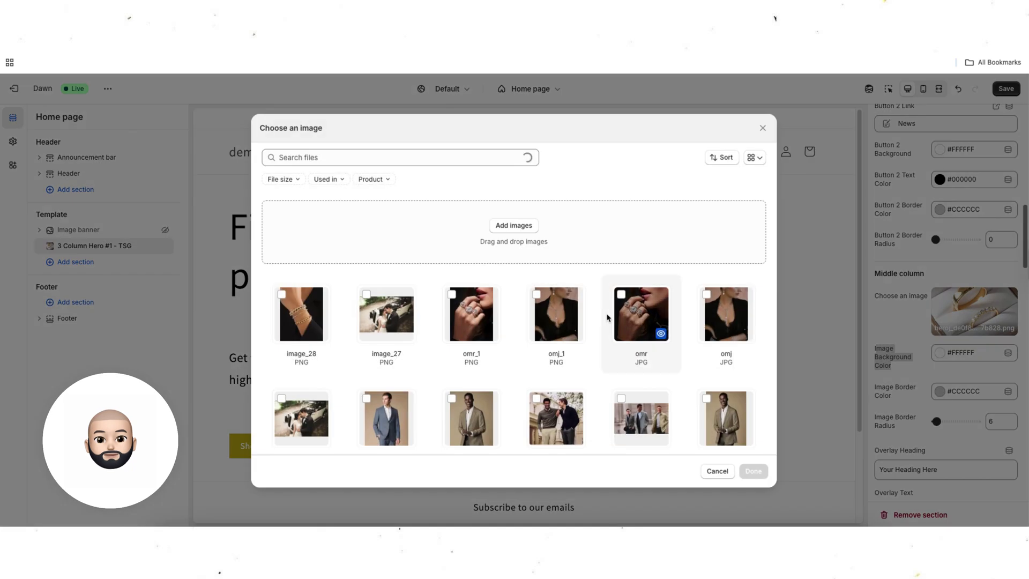
pyautogui.scroll(-7, 595, 319)
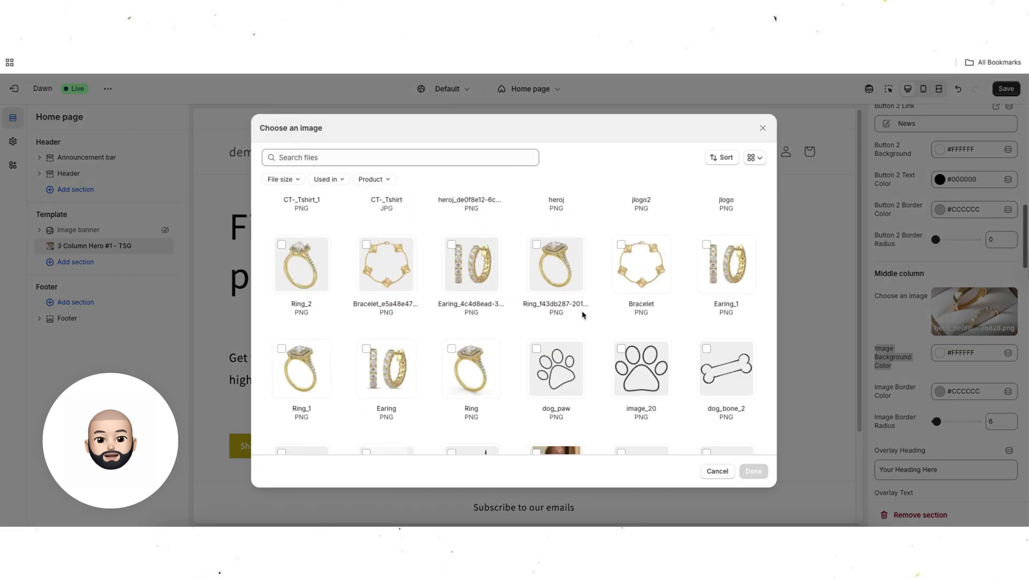
pyautogui.click(566, 263)
pyautogui.click(755, 472)
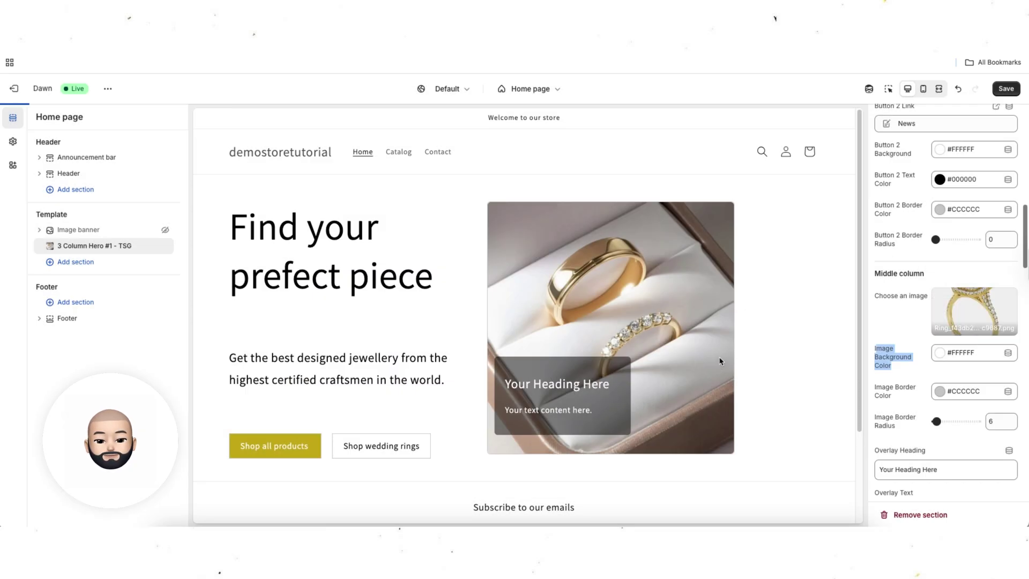
# Set the middle column's image background colour to light grey #D4D1D1
pyautogui.click(940, 352)
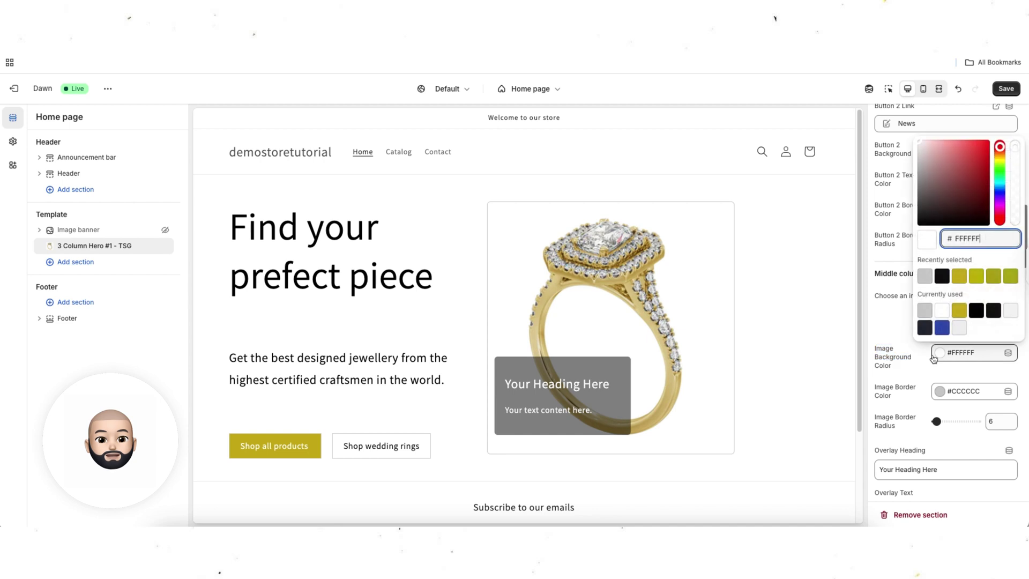
pyautogui.moveTo(938, 220)
pyautogui.mouseDown()
pyautogui.moveTo(952, 177)
pyautogui.moveTo(945, 197)
pyautogui.moveTo(920, 157)
pyautogui.mouseUp()
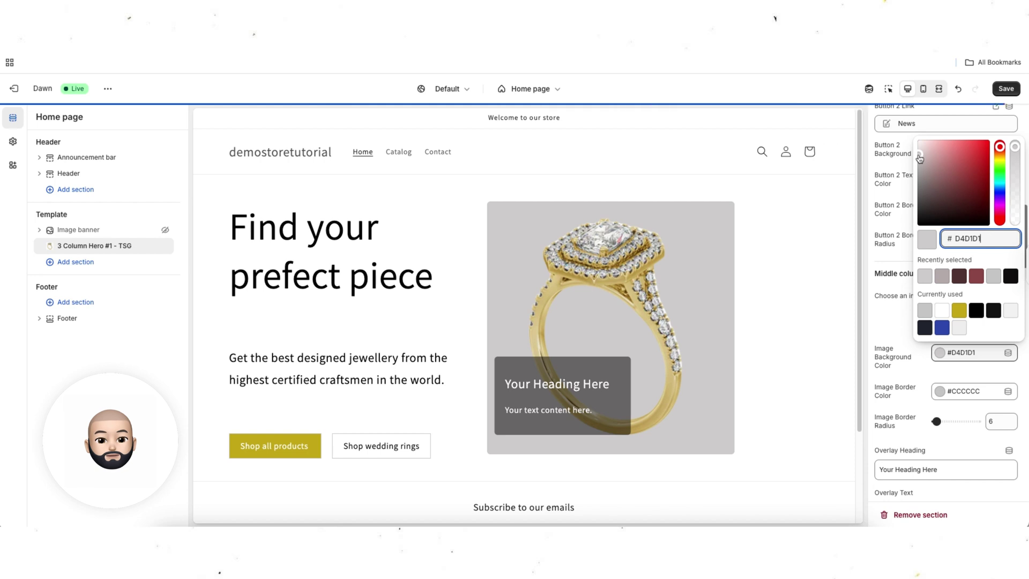
pyautogui.click(884, 277)
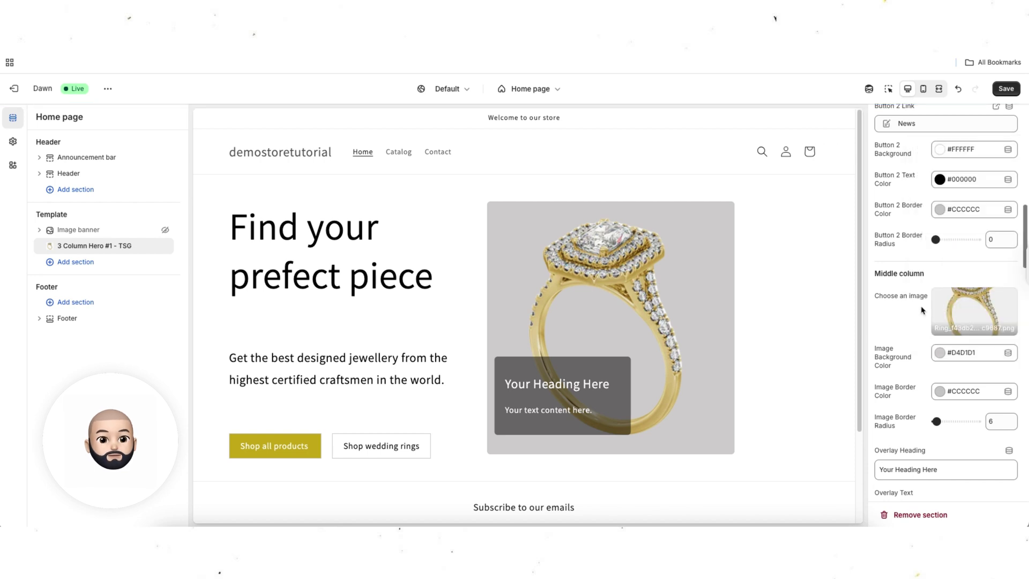
# Replace the middle column image with the wedding rings picture heroj_de0f8e12 from the store's files
pyautogui.click(972, 311)
pyautogui.click(947, 349)
pyautogui.scroll(-10, 547, 333)
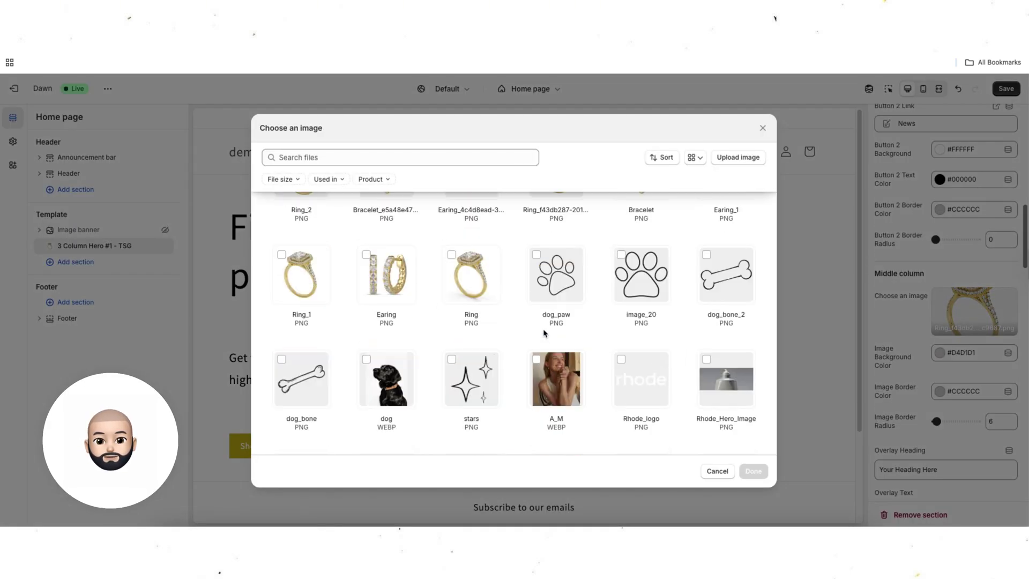
pyautogui.scroll(8, 544, 332)
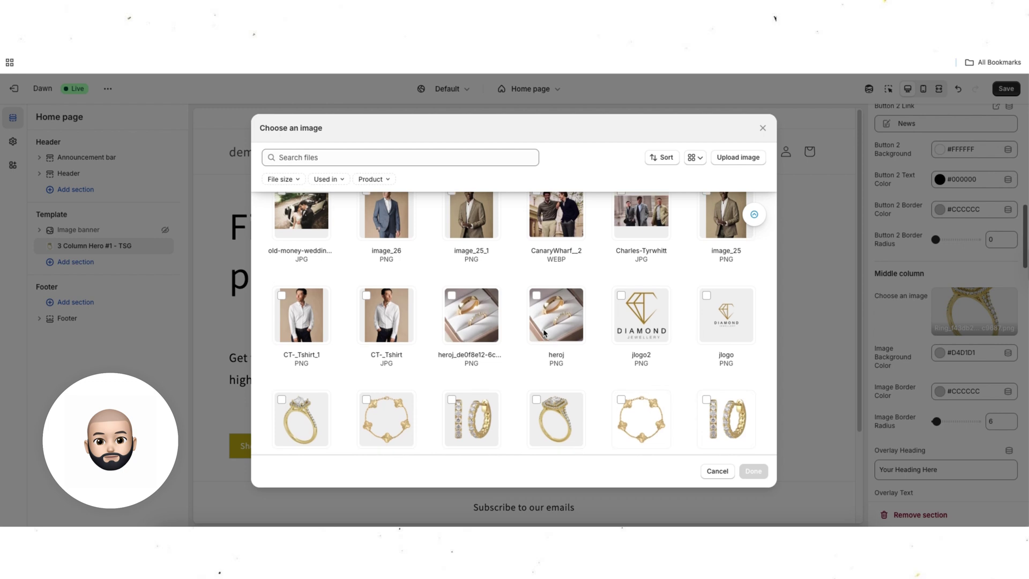
pyautogui.click(471, 317)
pyautogui.click(753, 471)
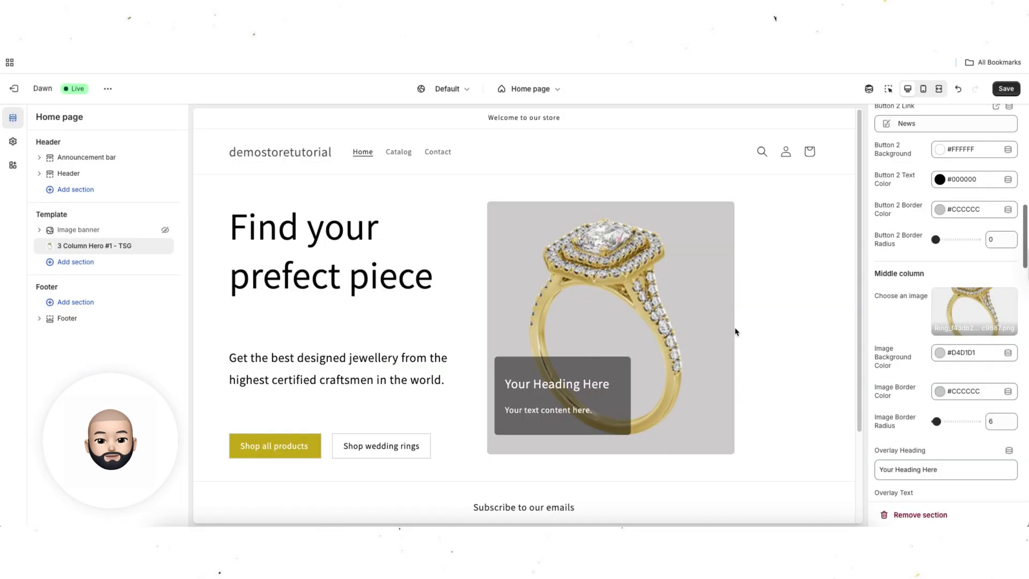
# Try a red #FF0000 border colour and a border radius of 279 on the middle column image
pyautogui.scroll(-1, 898, 364)
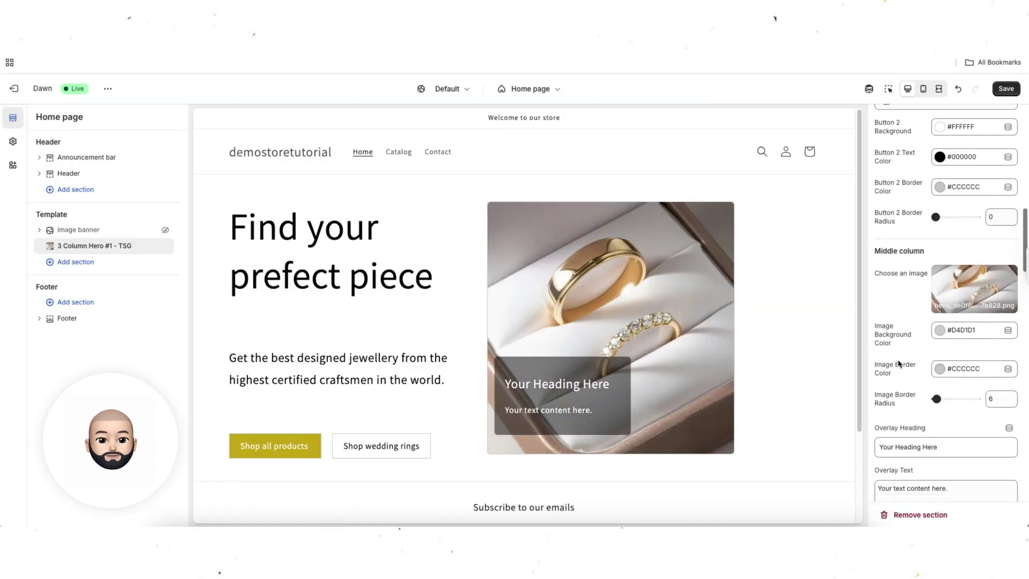
pyautogui.click(939, 368)
pyautogui.click(991, 152)
pyautogui.click(999, 144)
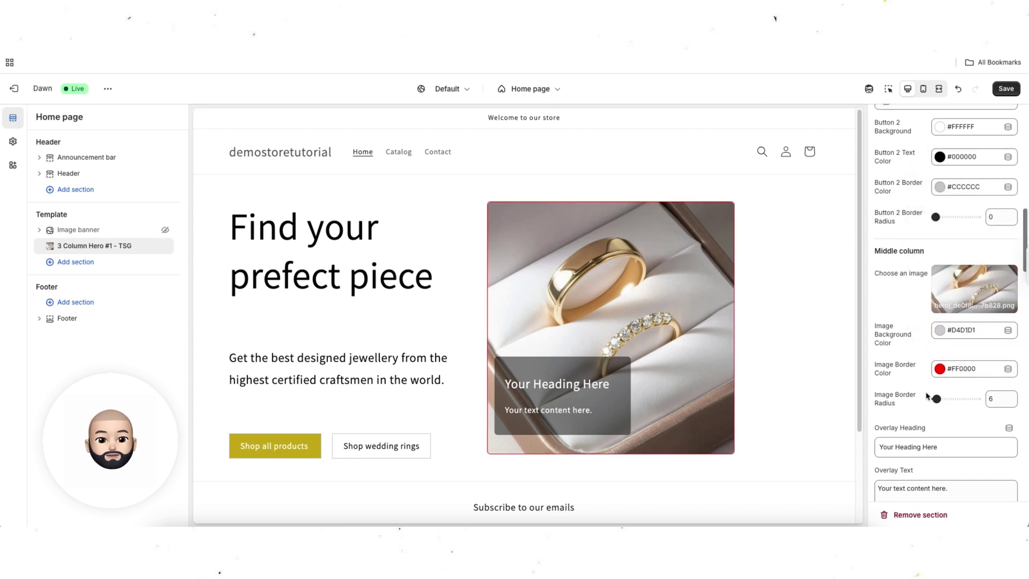
pyautogui.moveTo(935, 399); pyautogui.dragTo(973, 399)
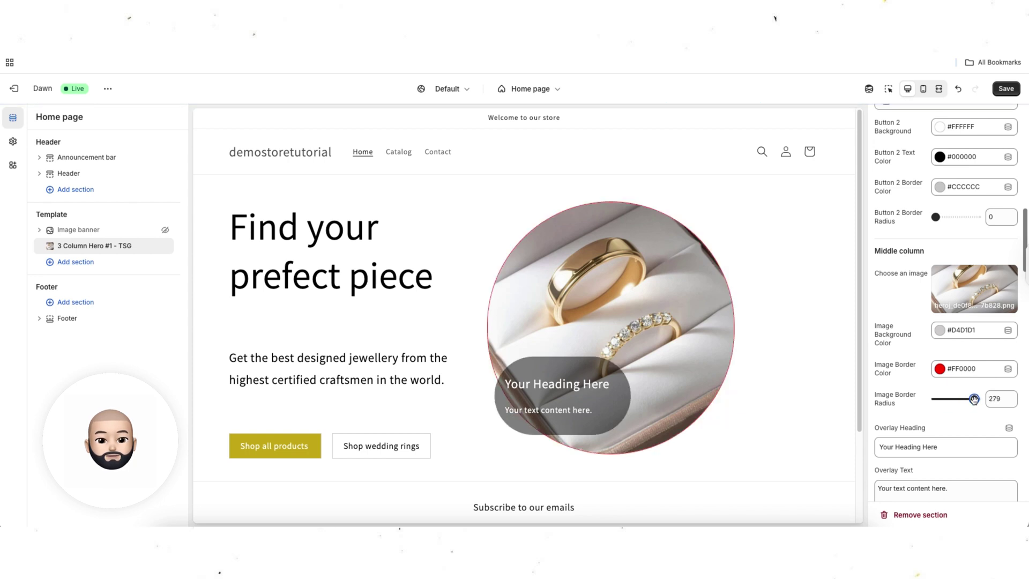
# Set the middle column image's border radius to 0 and its border colour to transparent
pyautogui.moveTo(973, 399); pyautogui.dragTo(900, 406)
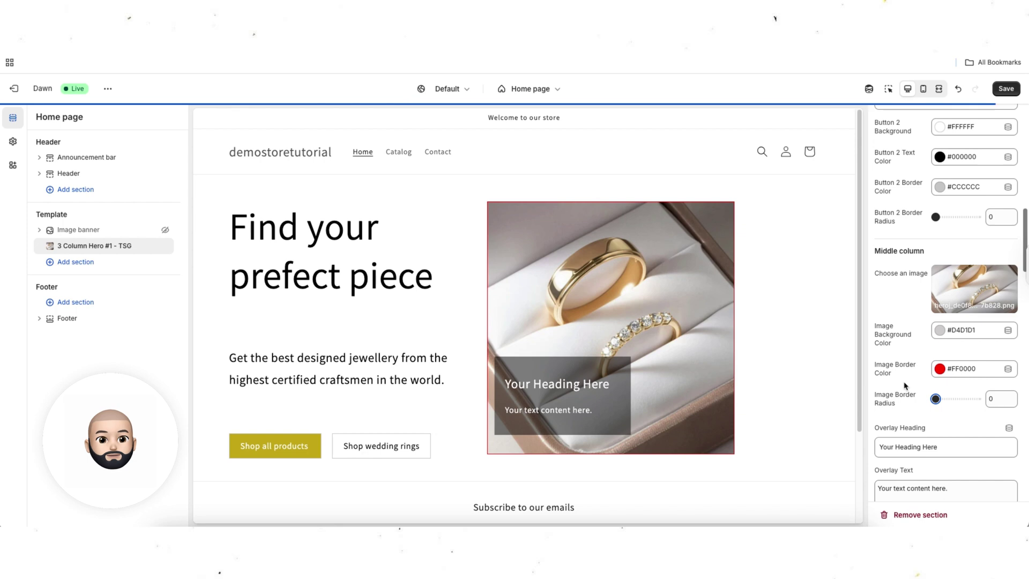
pyautogui.click(939, 368)
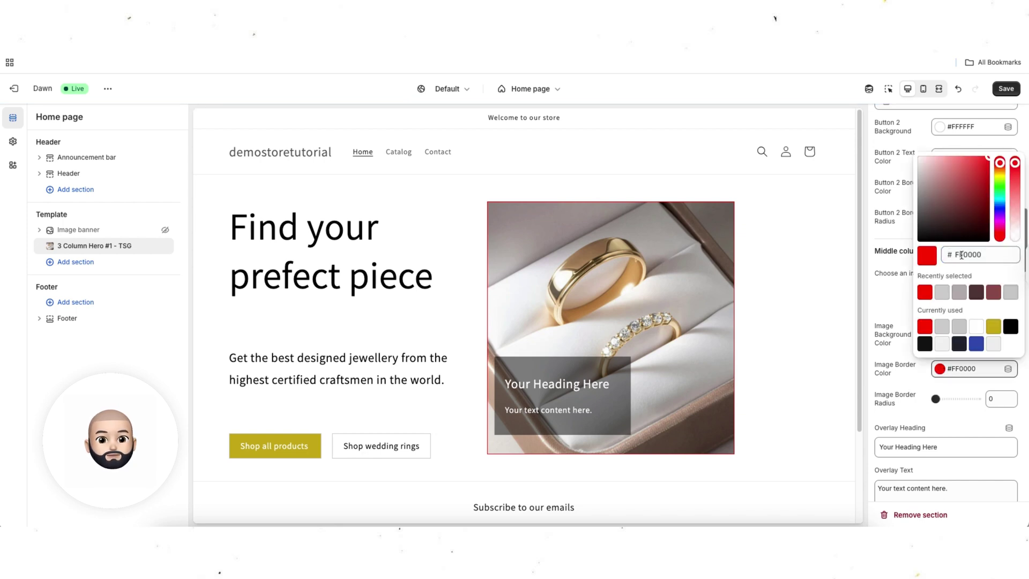
pyautogui.doubleClick(981, 253)
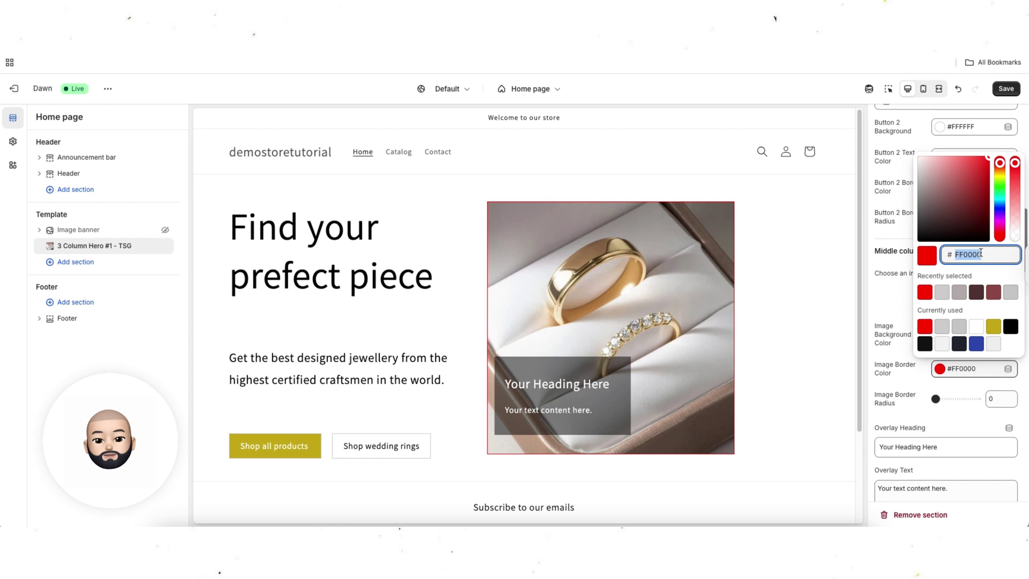
pyautogui.write('transparent')
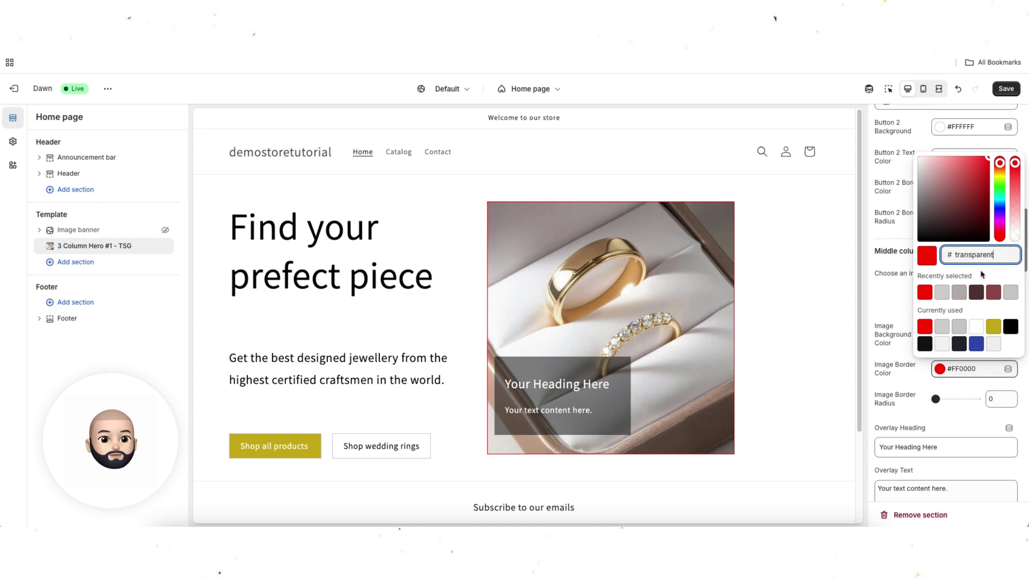
pyautogui.press('Return')
pyautogui.click(894, 347)
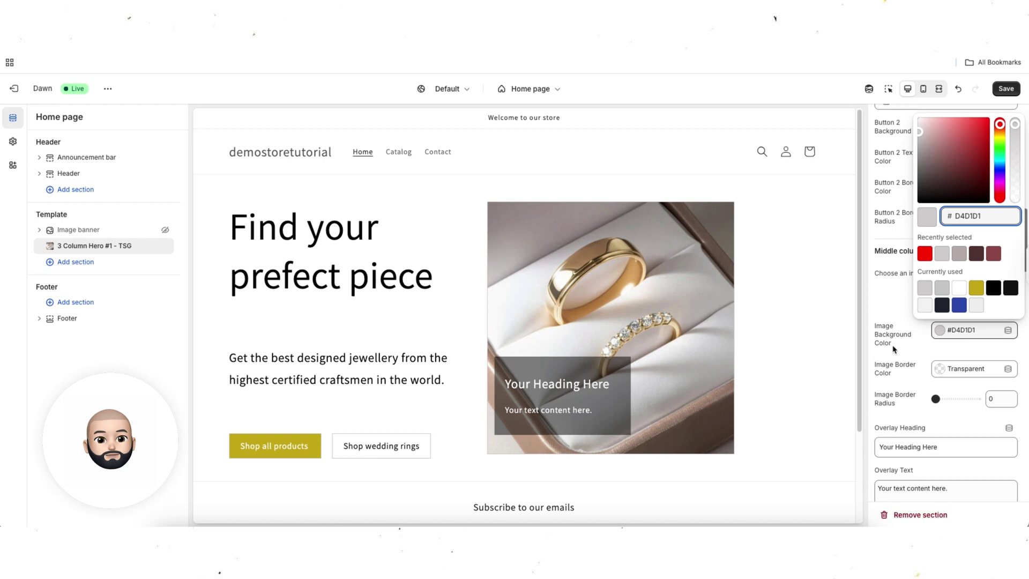
pyautogui.click(880, 428)
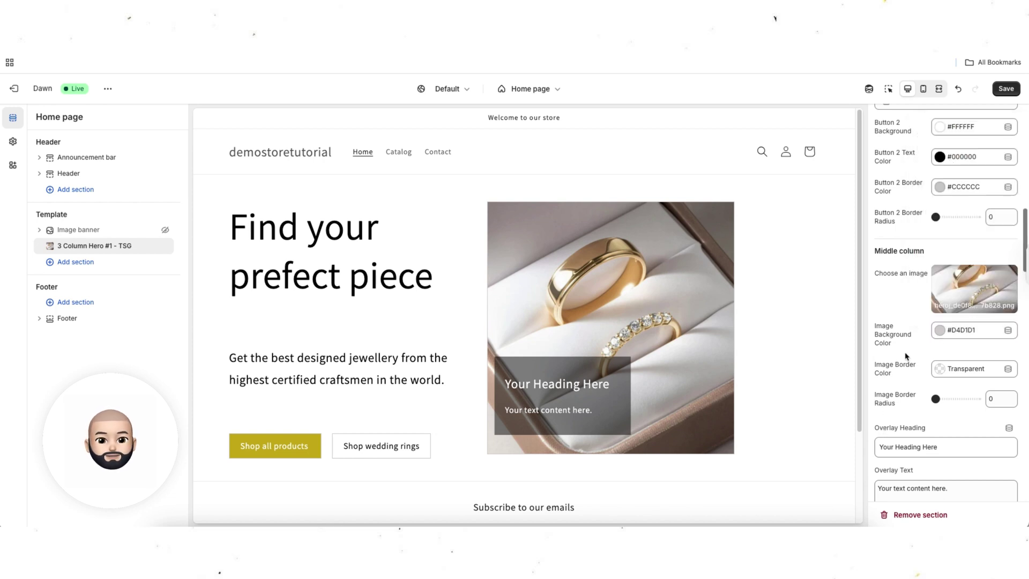
# Set the middle column's overlay heading to "Double Diamond Set"
pyautogui.scroll(-2, 904, 354)
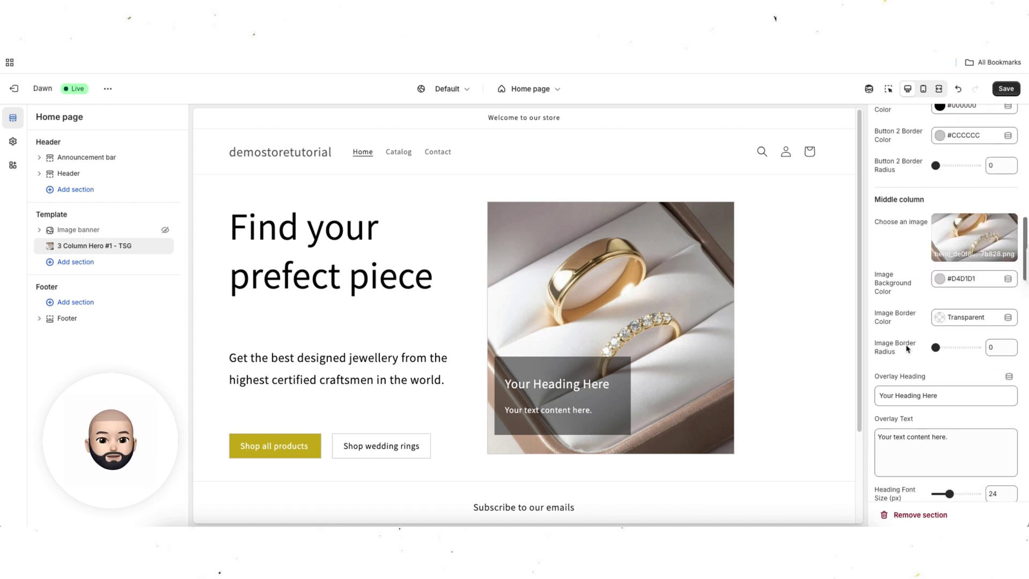
pyautogui.scroll(-3, 907, 349)
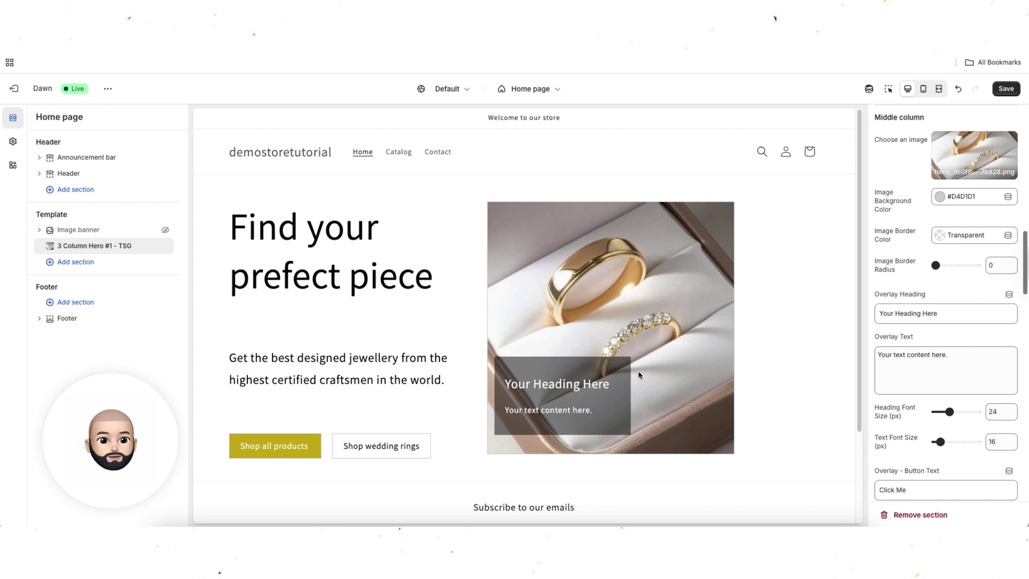
pyautogui.tripleClick(925, 314)
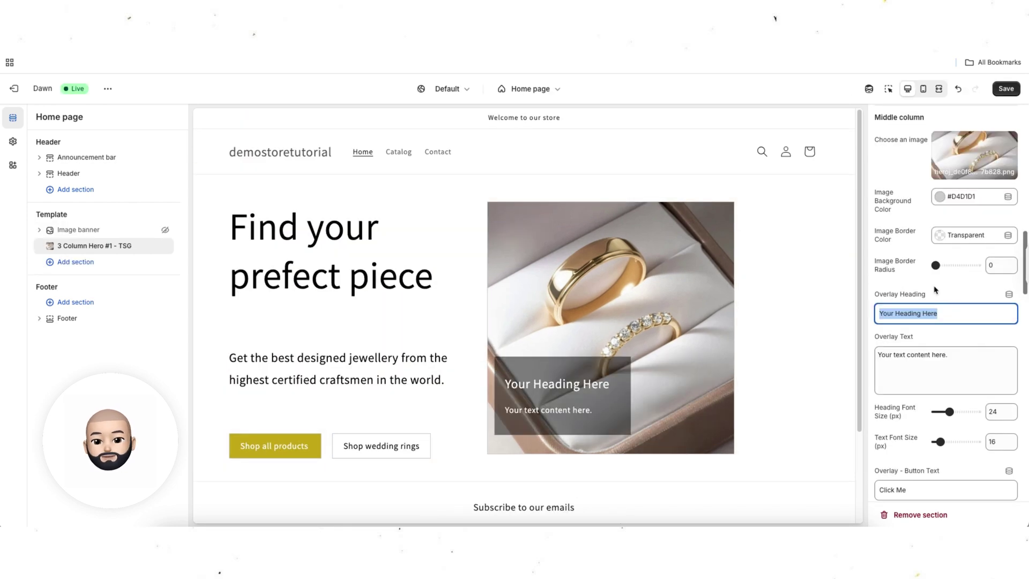
pyautogui.write('Double')
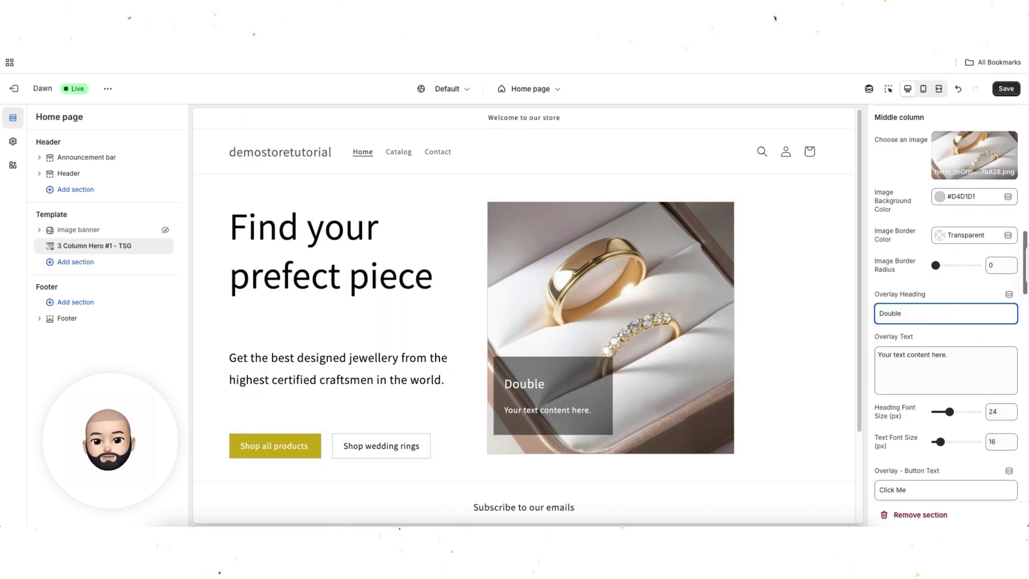
pyautogui.write(' Diamond Set')
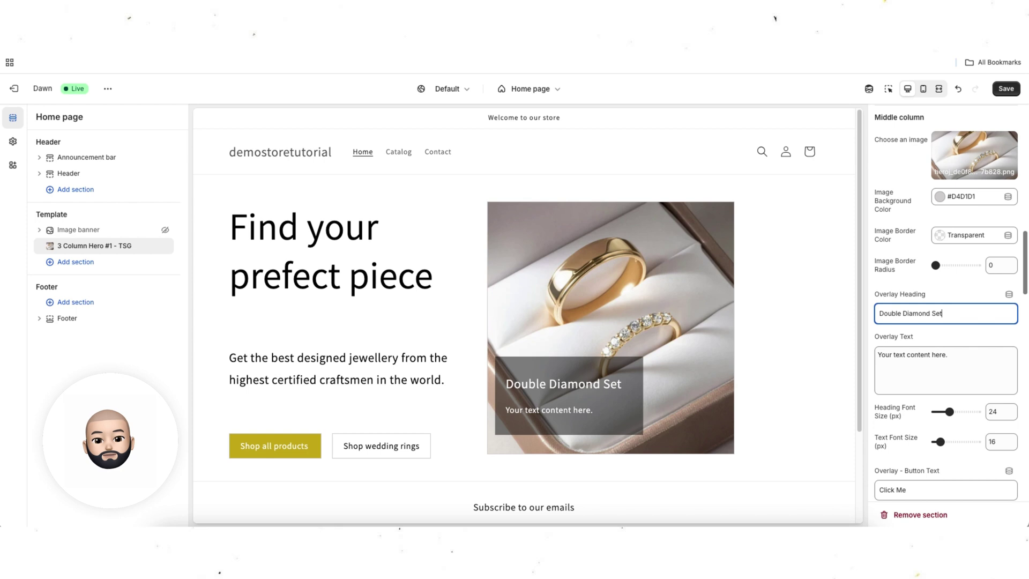
# Replace the placeholder overlay text in the middle column with the price £800.00
pyautogui.tripleClick(924, 356)
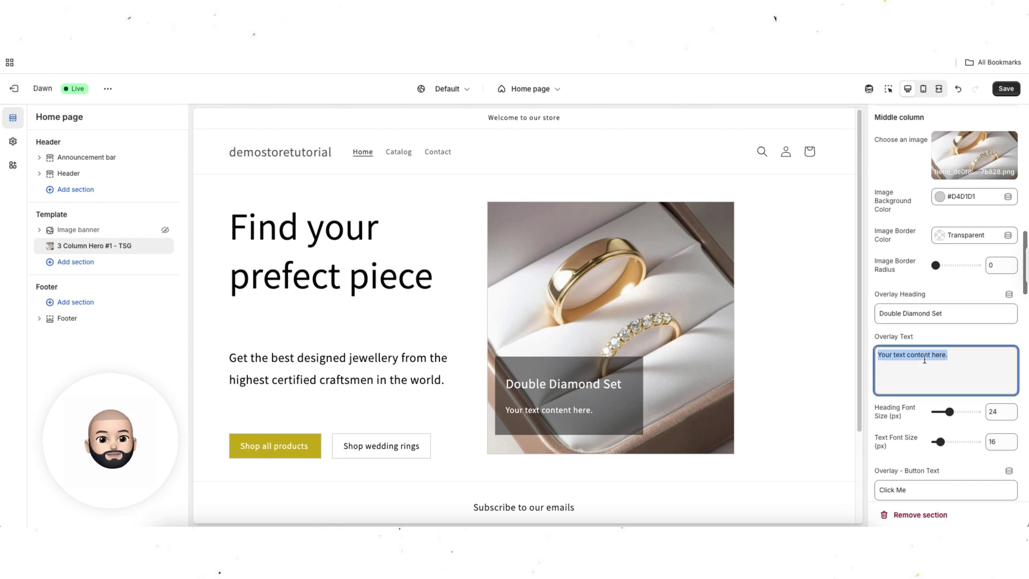
pyautogui.click(926, 354)
pyautogui.tripleClick(931, 354)
pyautogui.press('BackSpace')
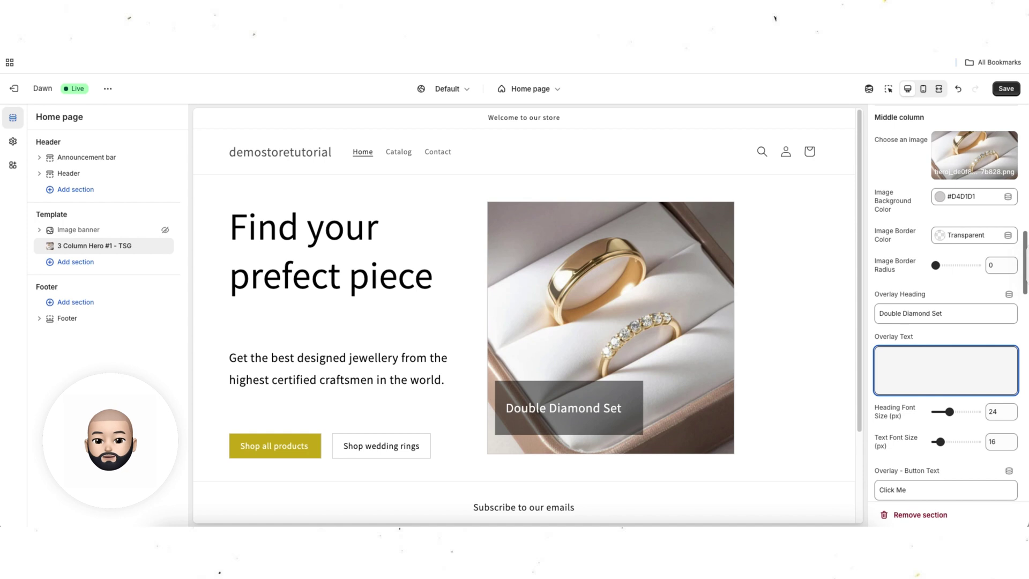
pyautogui.write('£800.')
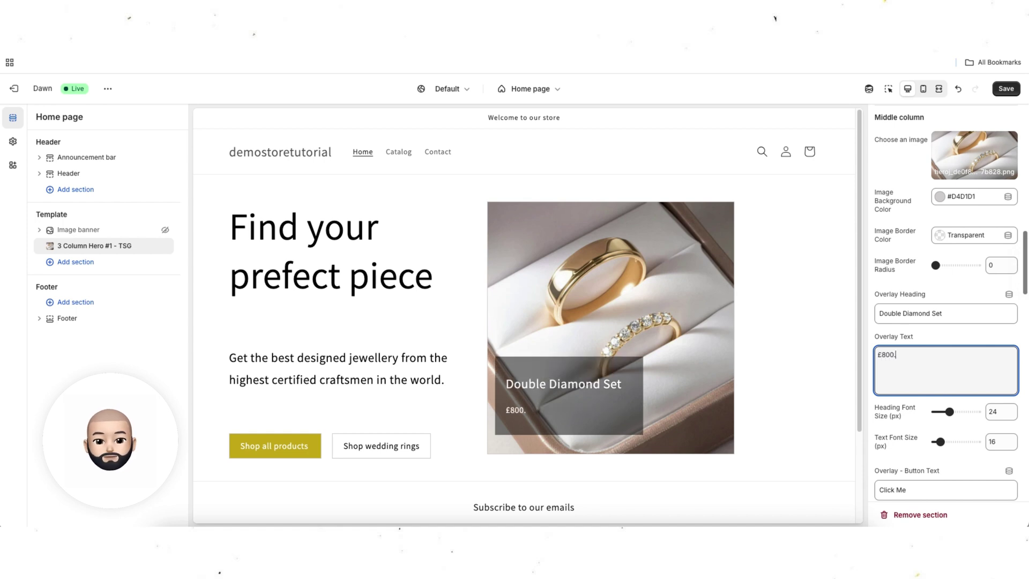
pyautogui.write('00')
pyautogui.click(956, 339)
# Set the overlay's heading font size to 25 px and its text font size to 17 px
pyautogui.scroll(-2, 920, 328)
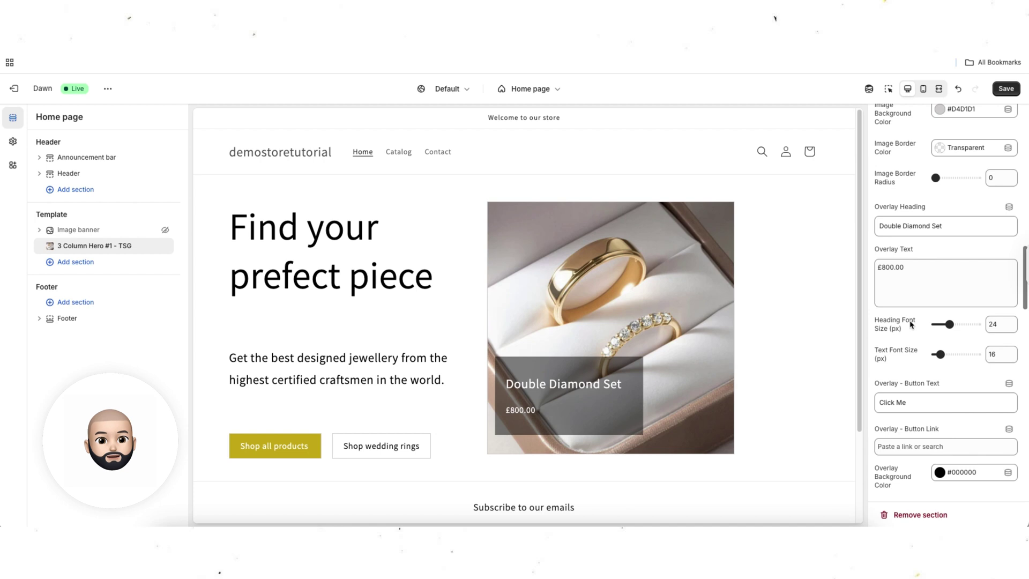
pyautogui.moveTo(949, 324); pyautogui.dragTo(941, 358)
# Link the middle column's overlay button to the Contact page and set the button text to "Shop Now"
pyautogui.scroll(-2, 943, 354)
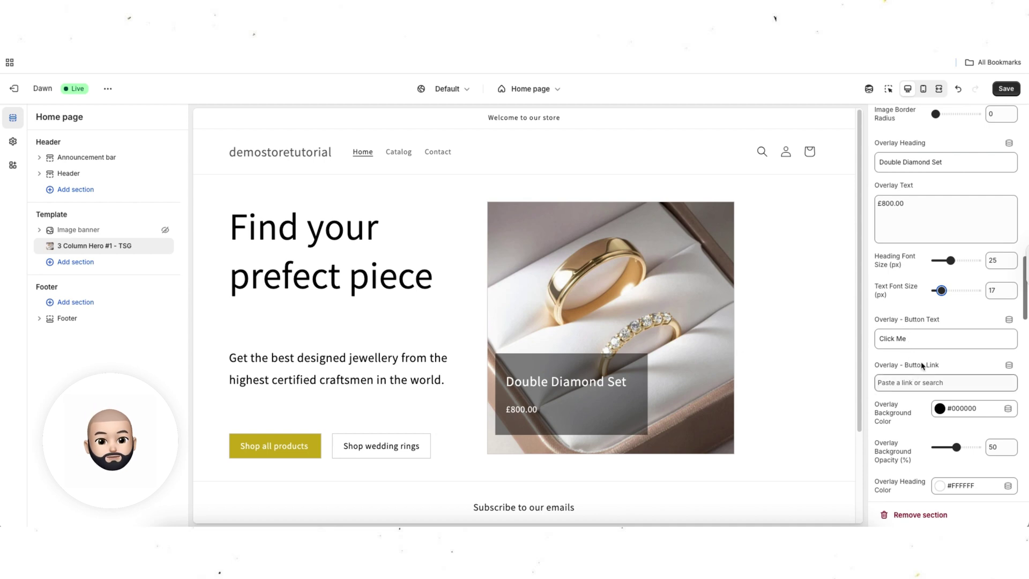
pyautogui.click(900, 383)
pyautogui.click(917, 294)
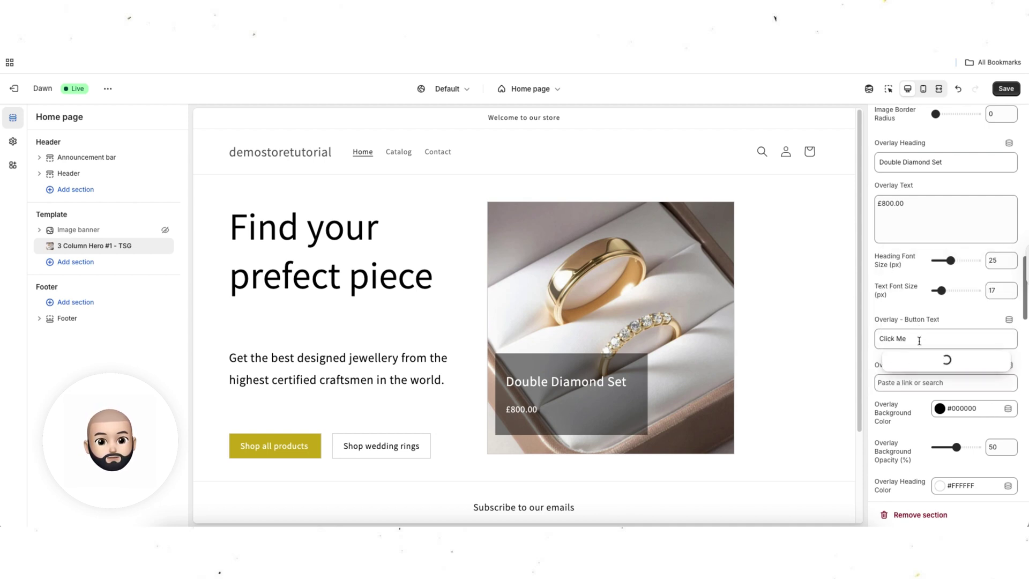
pyautogui.click(902, 361)
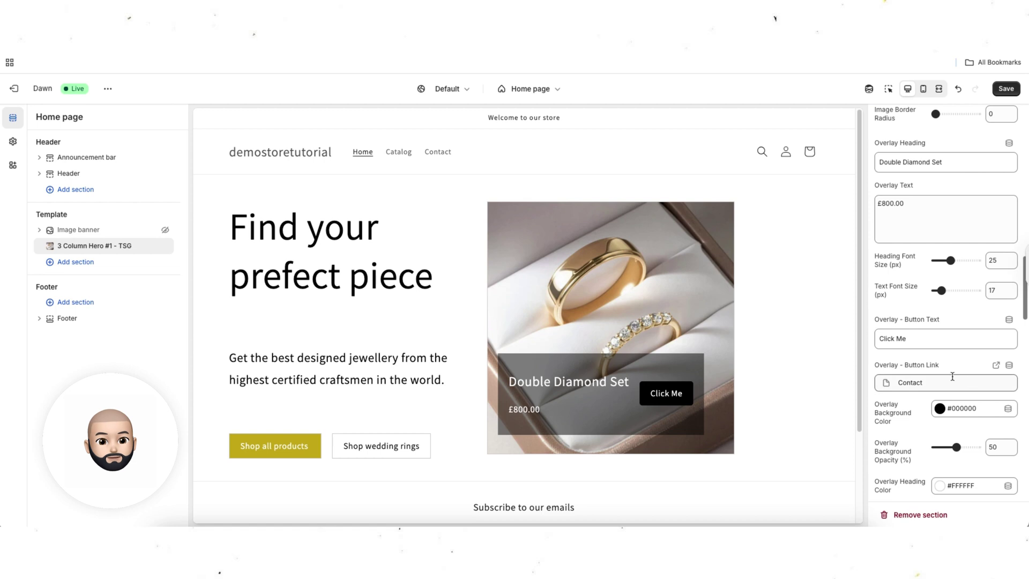
pyautogui.click(911, 346)
pyautogui.hotkey('ctrl', 'a')
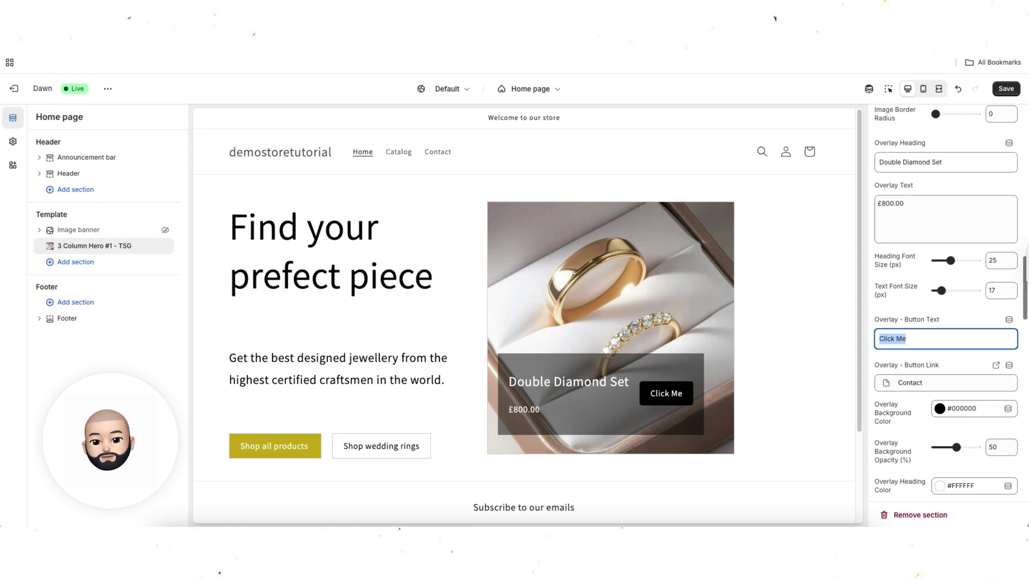
pyautogui.write('Shop Now')
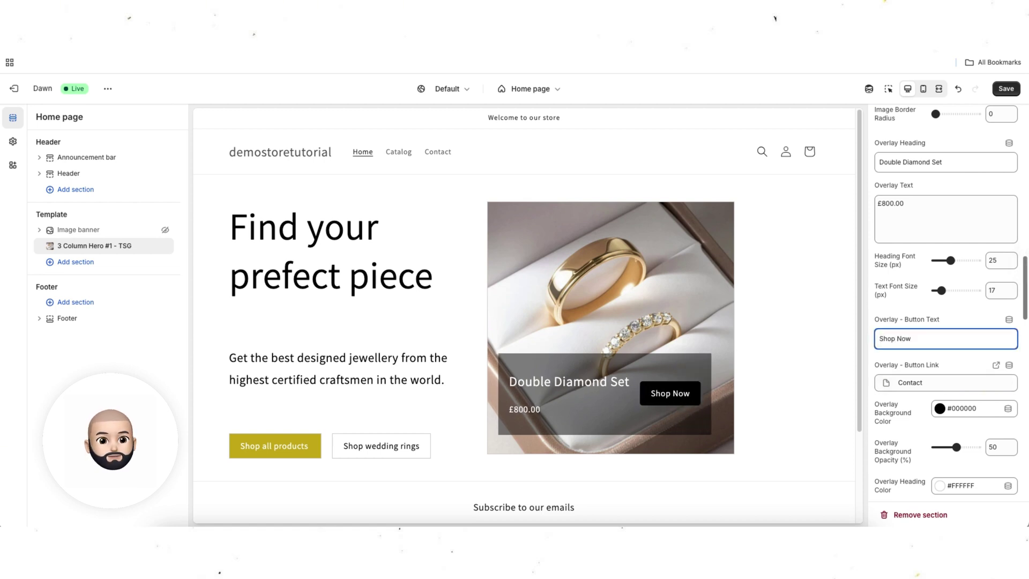
# Set the middle column's overlay background colour to white #FFFFFF
pyautogui.scroll(-2, 903, 360)
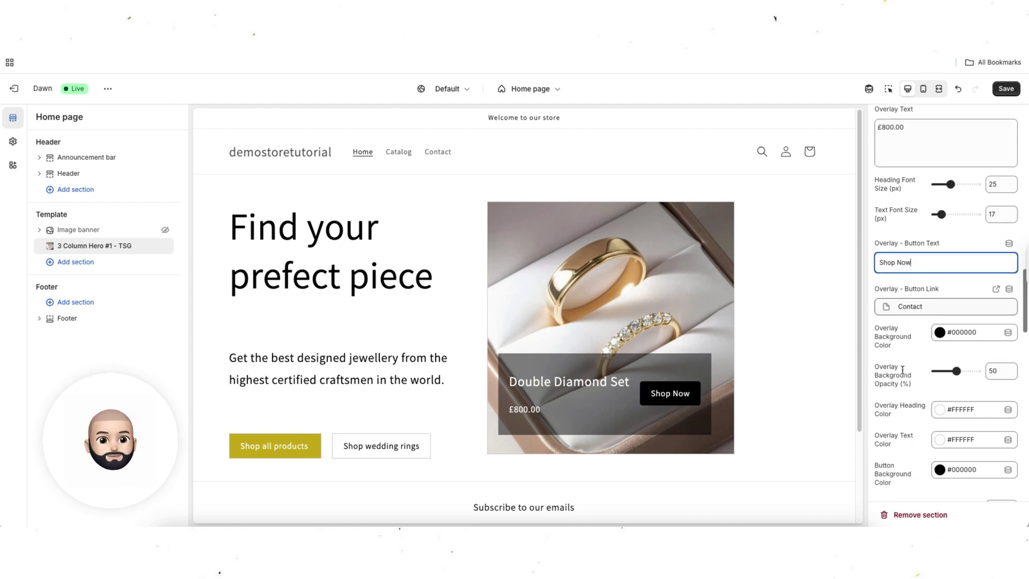
pyautogui.click(892, 343)
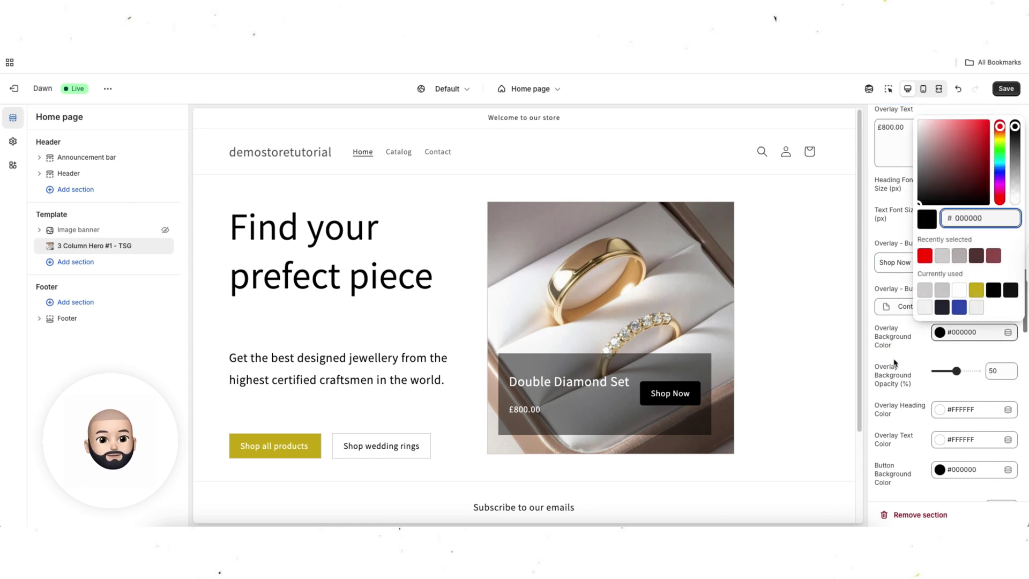
pyautogui.click(879, 362)
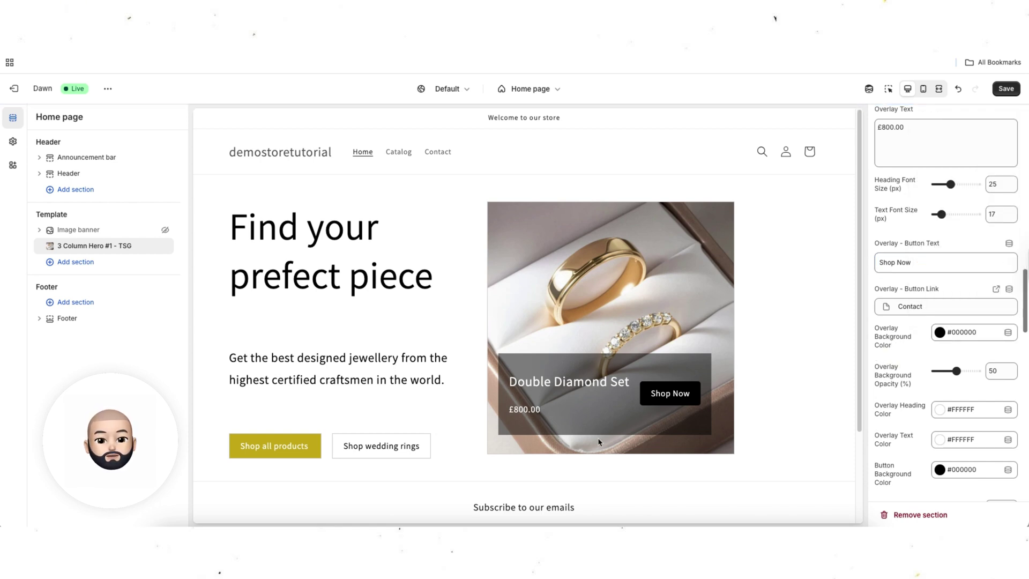
pyautogui.click(940, 331)
pyautogui.moveTo(957, 160); pyautogui.dragTo(910, 91)
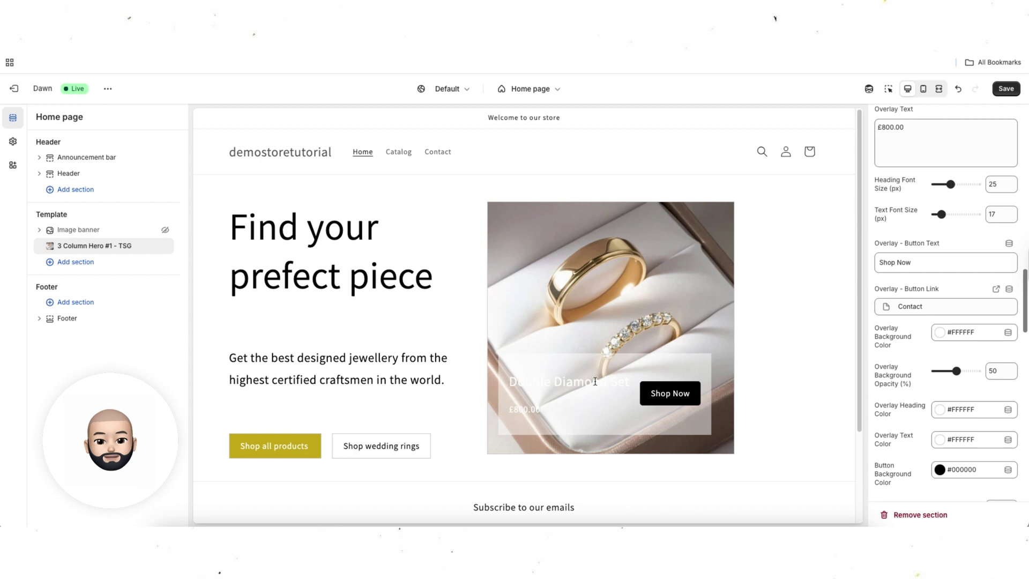
# Try overlay background opacities of 0% and 100%, and return the opacity to 50%
pyautogui.doubleClick(996, 370)
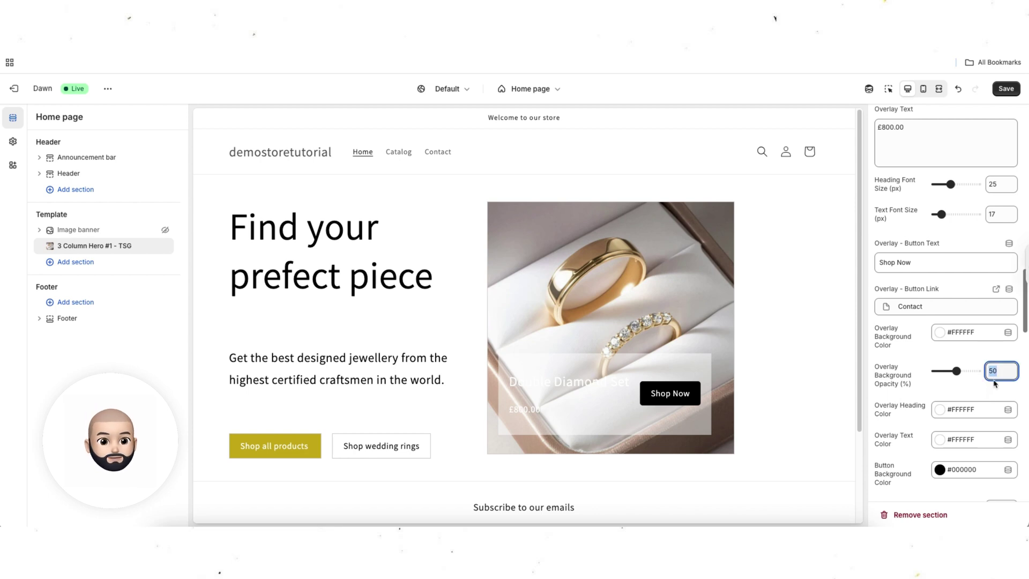
pyautogui.moveTo(942, 378); pyautogui.dragTo(902, 378)
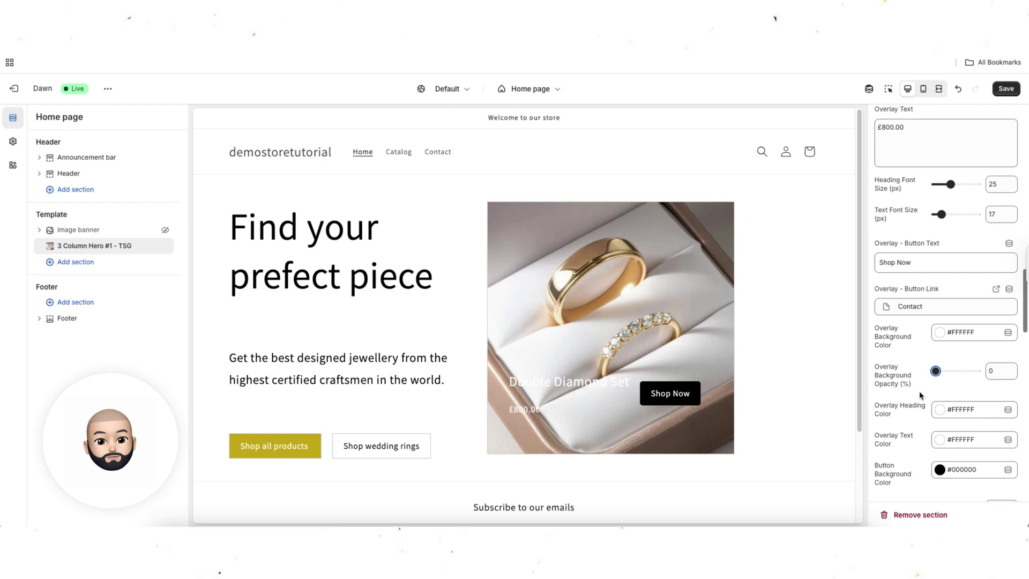
pyautogui.moveTo(935, 378); pyautogui.dragTo(976, 372)
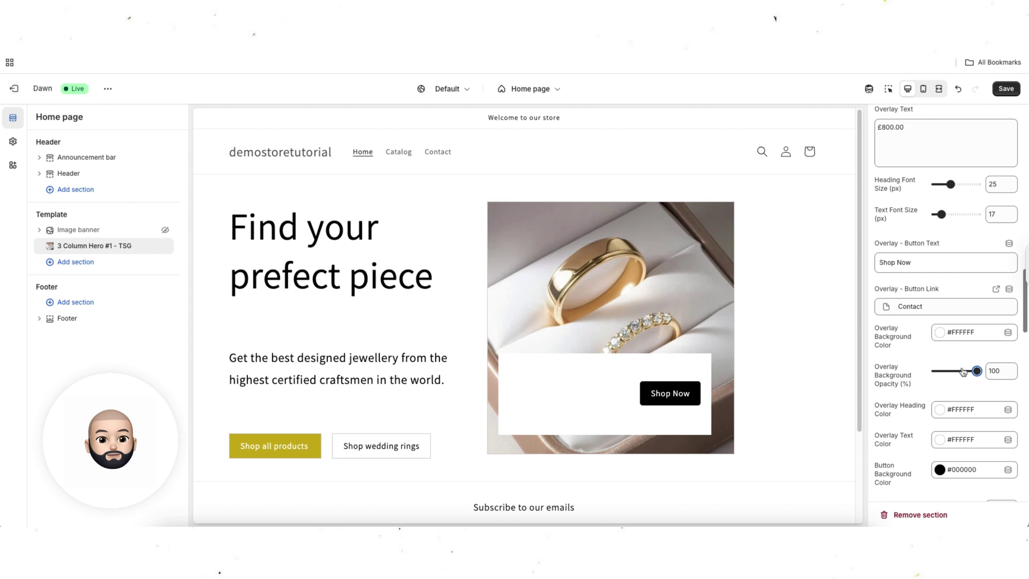
pyautogui.moveTo(963, 371); pyautogui.dragTo(956, 369)
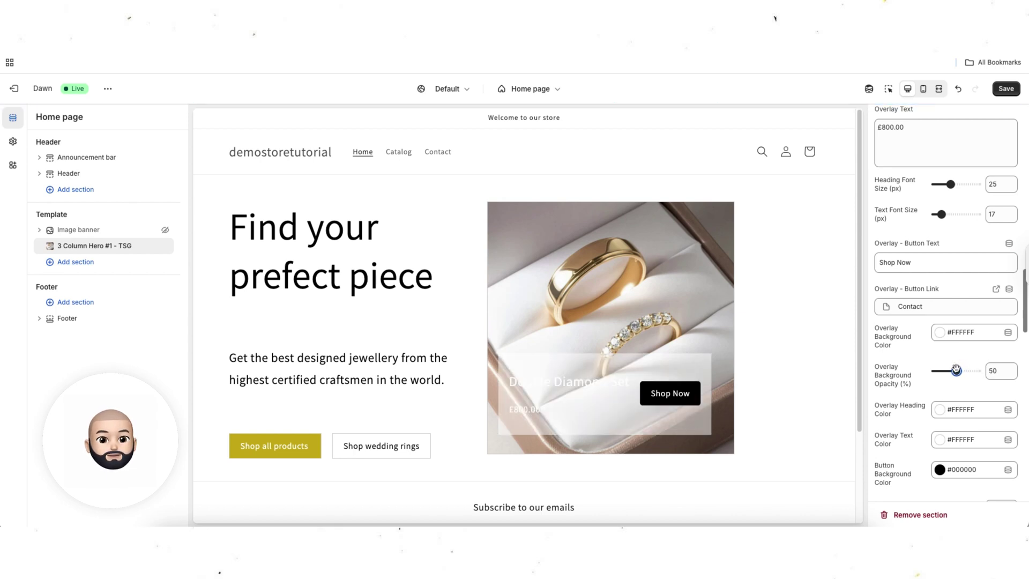
pyautogui.scroll(-1, 813, 372)
pyautogui.scroll(-2, 898, 370)
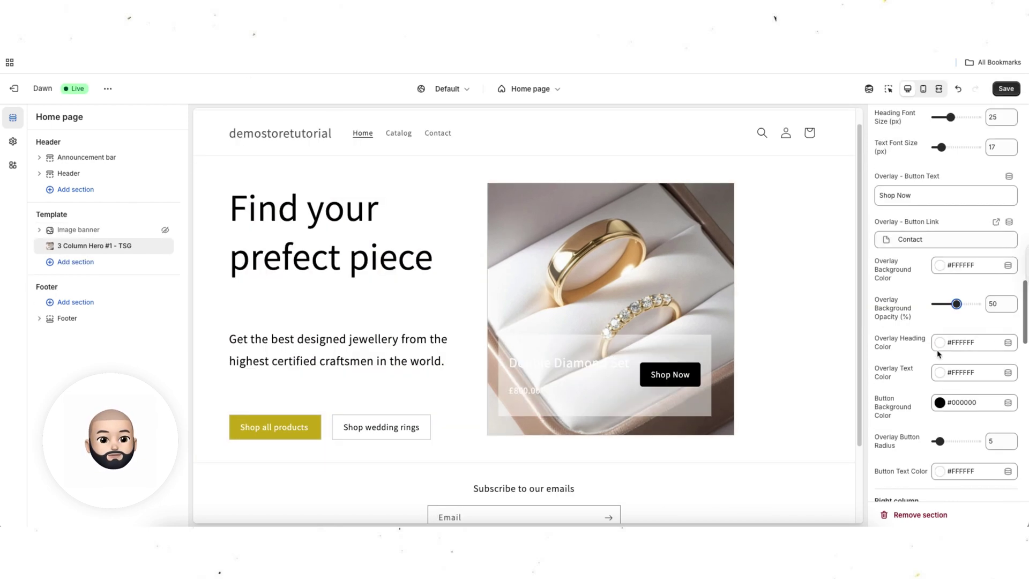
# Set the middle column's overlay heading colour and overlay text colour to black #000000
pyautogui.click(937, 347)
pyautogui.click(931, 214)
pyautogui.click(889, 305)
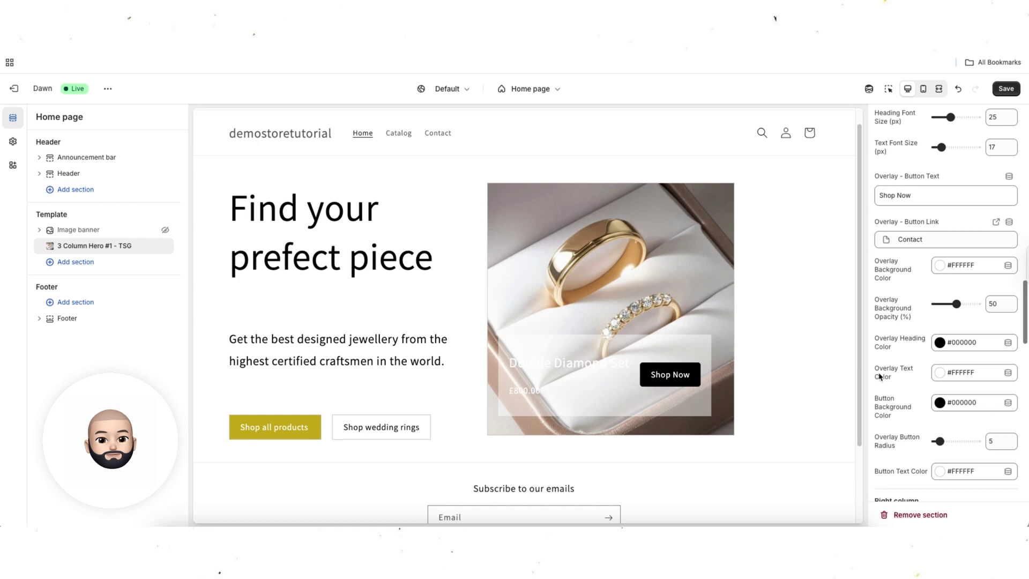
pyautogui.click(939, 373)
pyautogui.click(957, 212)
pyautogui.click(907, 275)
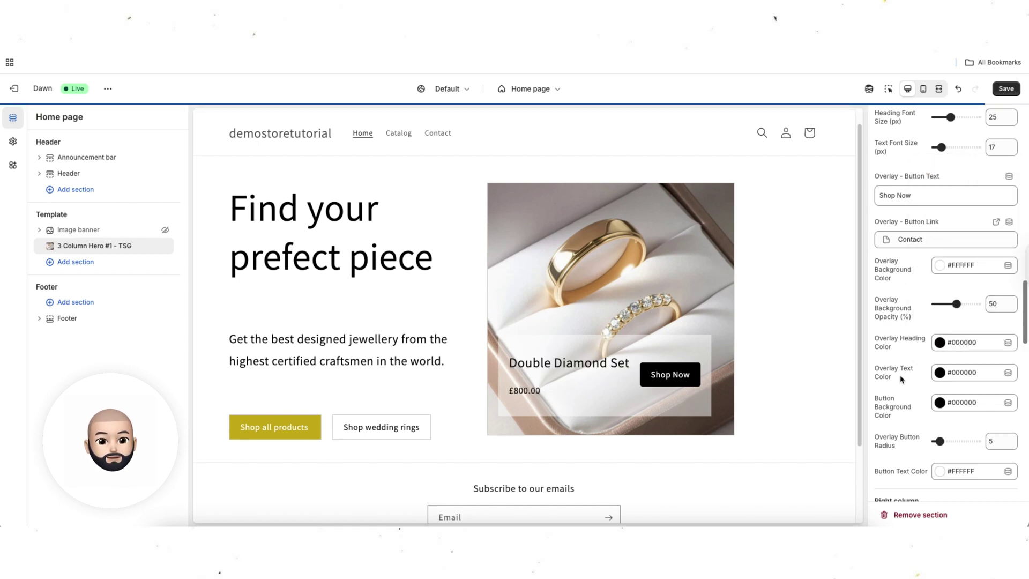
# Set the overlay button's background colour to white #FFFFFF
pyautogui.moveTo(894, 416); pyautogui.dragTo(879, 403)
pyautogui.click(893, 406)
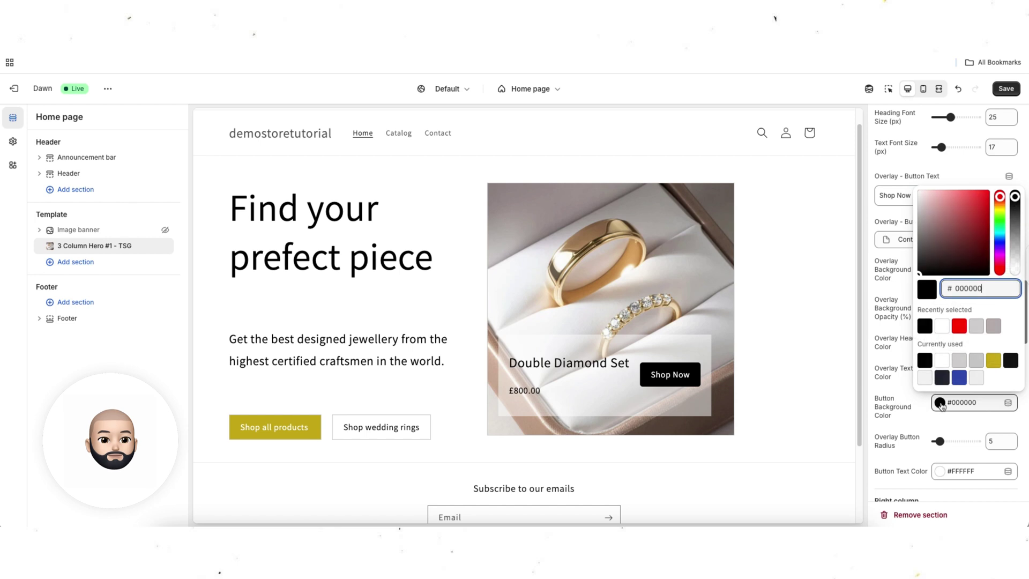
pyautogui.click(940, 403)
pyautogui.click(941, 403)
pyautogui.moveTo(926, 215); pyautogui.dragTo(904, 196)
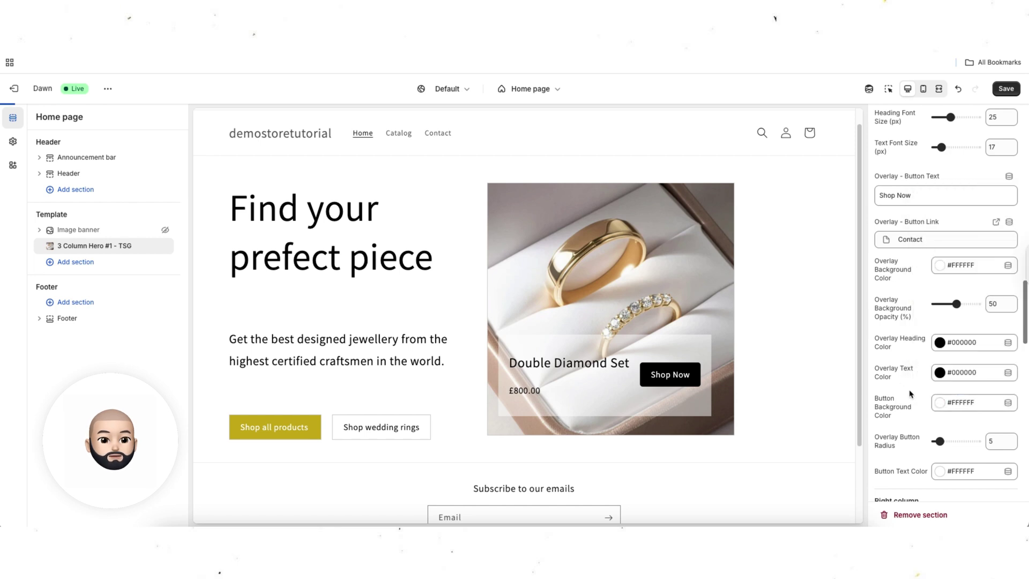
# Set the overlay button radius to 0 and its button text colour to black #000000
pyautogui.scroll(-1, 900, 429)
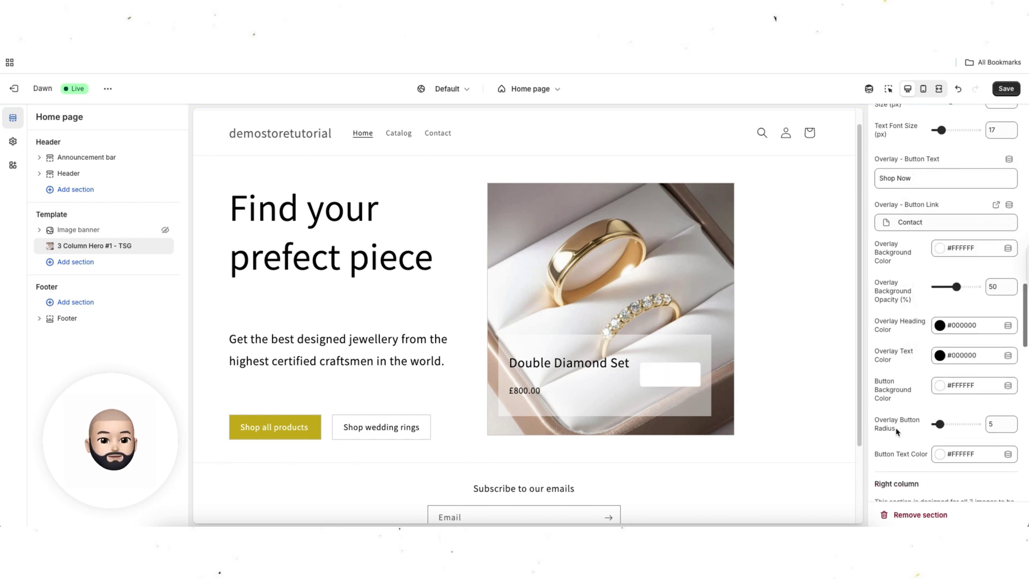
pyautogui.moveTo(937, 424); pyautogui.dragTo(904, 432)
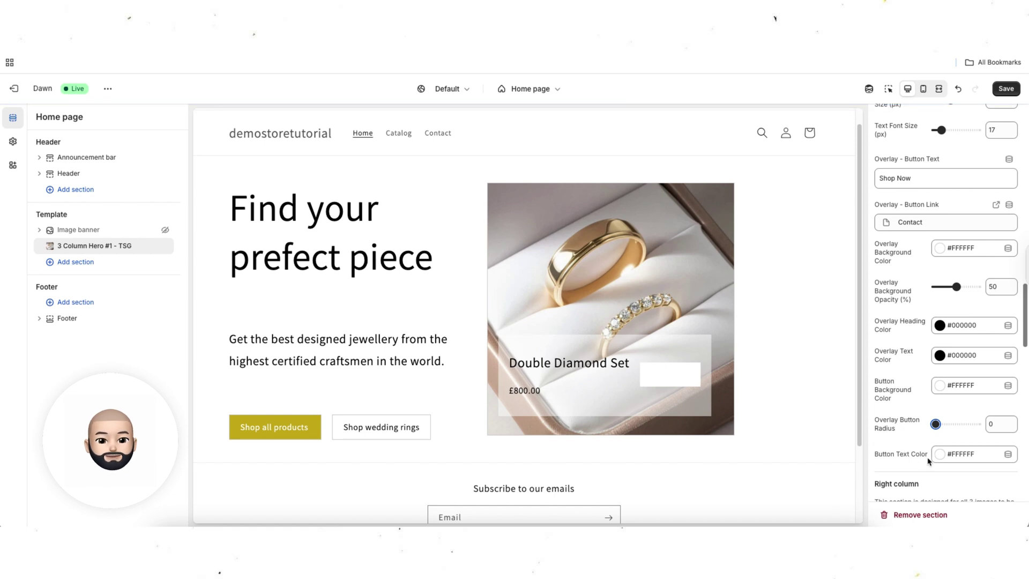
pyautogui.click(939, 454)
pyautogui.click(923, 375)
pyautogui.click(889, 421)
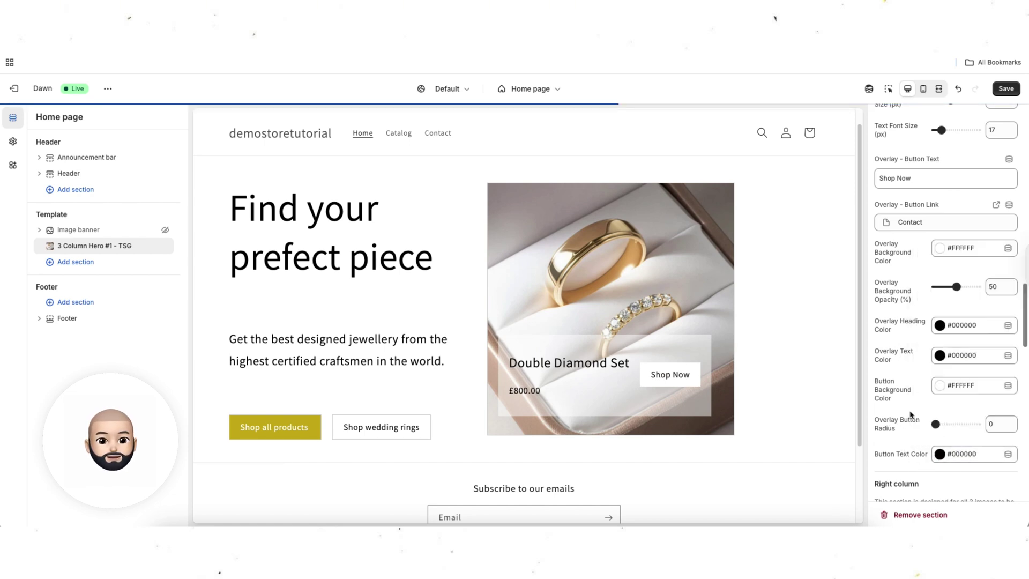
pyautogui.scroll(-1, 923, 408)
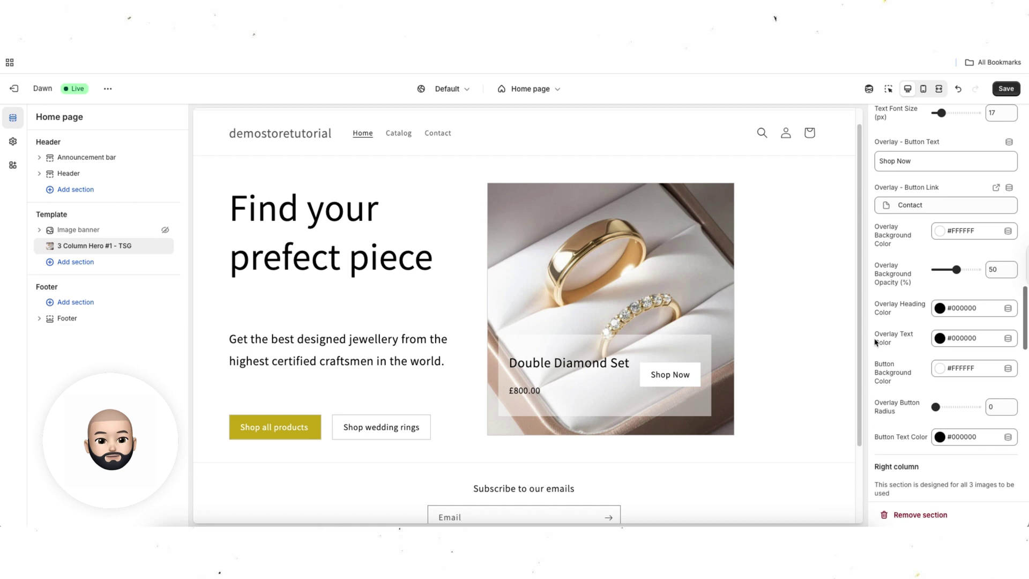
# Preview the hero section in the mobile layout and examine the middle column's overlay
pyautogui.click(923, 89)
pyautogui.scroll(-3, 530, 336)
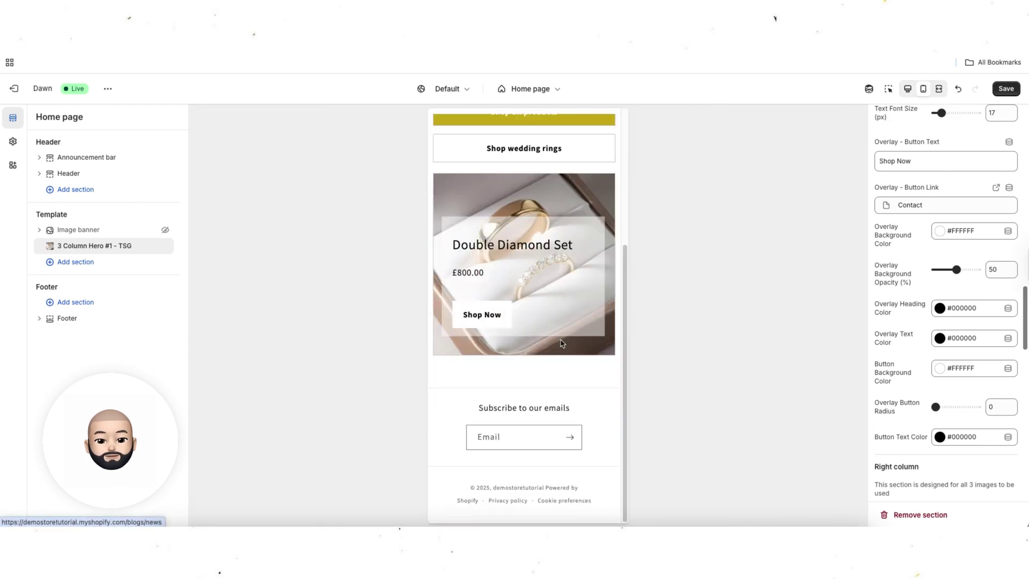
pyautogui.scroll(4, 546, 340)
pyautogui.scroll(-3, 566, 347)
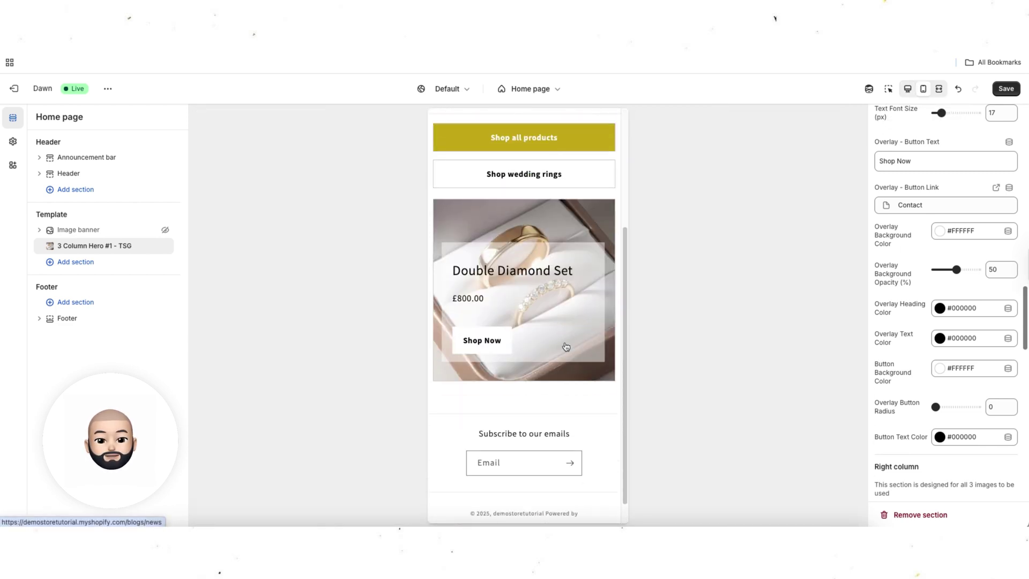
pyautogui.scroll(3, 566, 346)
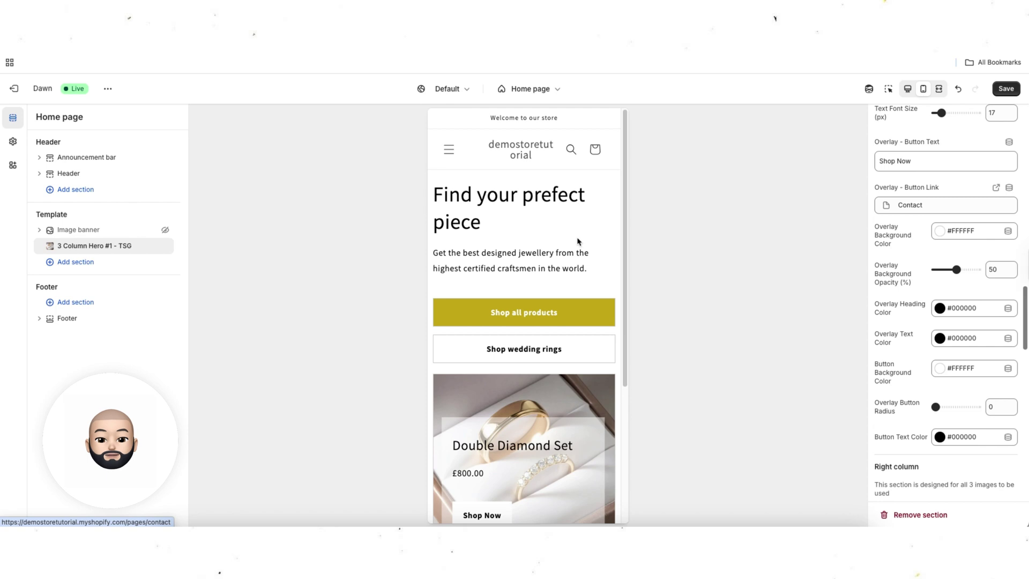
pyautogui.scroll(-2, 584, 316)
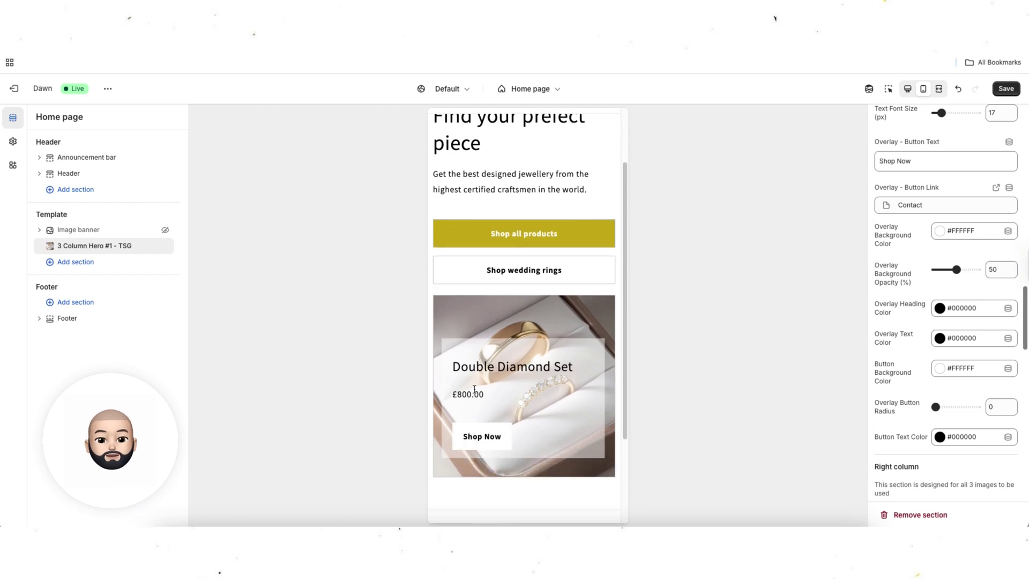
pyautogui.doubleClick(475, 388)
pyautogui.click(578, 397)
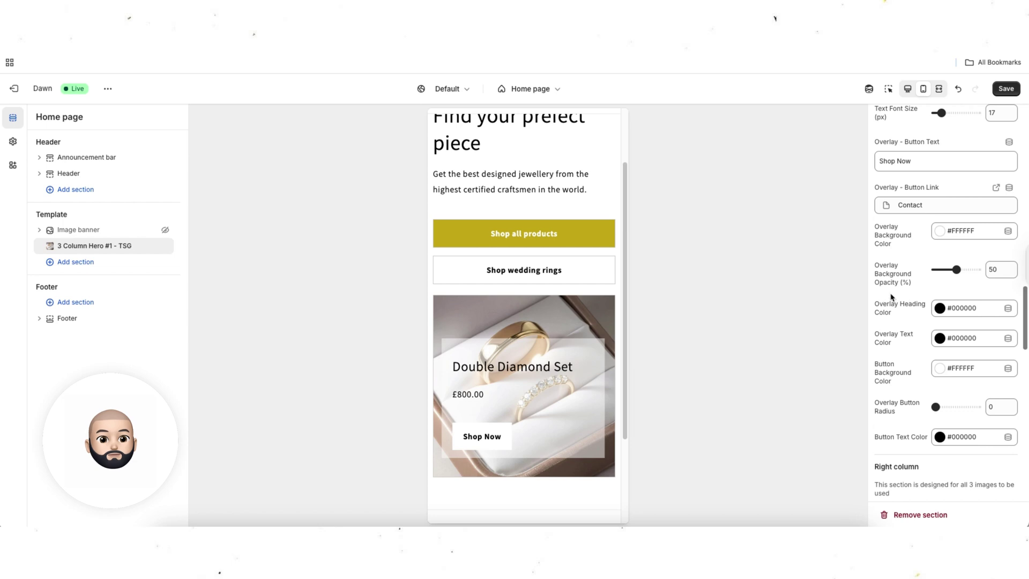
# Try clearing the middle column's overlay text, and undo the removal
pyautogui.scroll(3, 911, 296)
pyautogui.scroll(1, 911, 296)
pyautogui.tripleClick(933, 237)
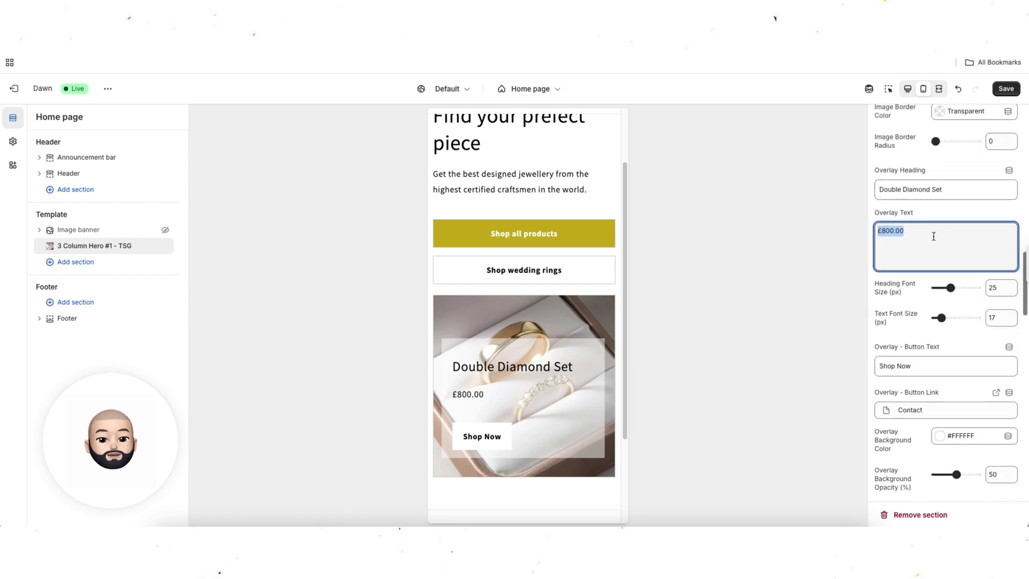
pyautogui.press('BackSpace')
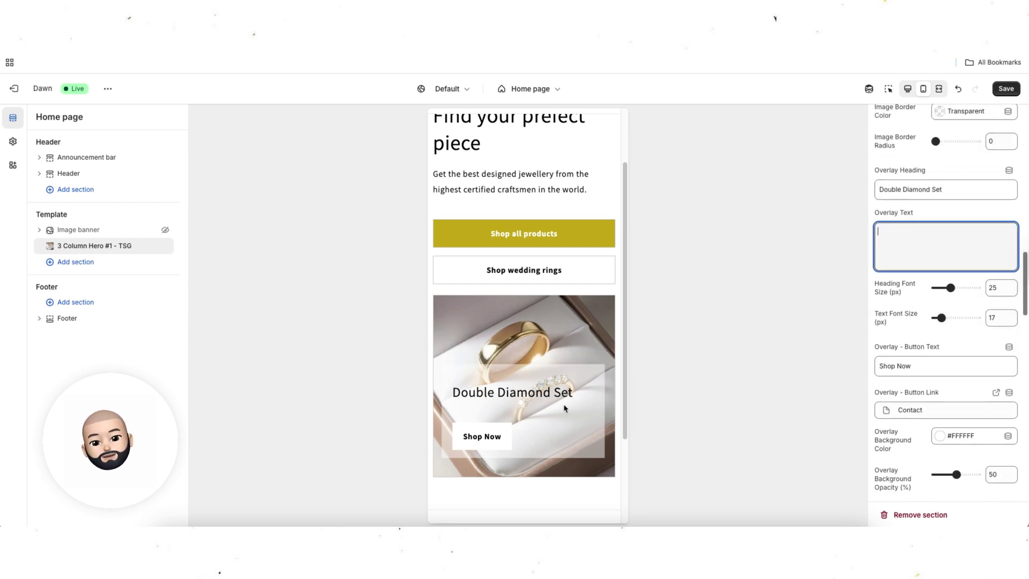
pyautogui.click(958, 89)
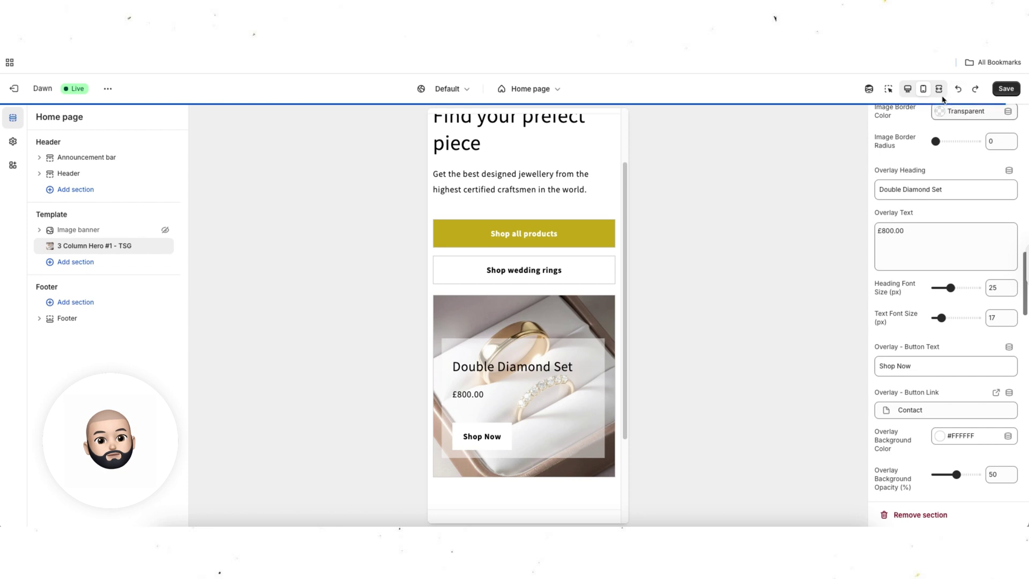
# Return to the desktop preview and set the right column's Image 1 to the gold ring picture whose file name starts with Ring_f43db287
pyautogui.click(909, 89)
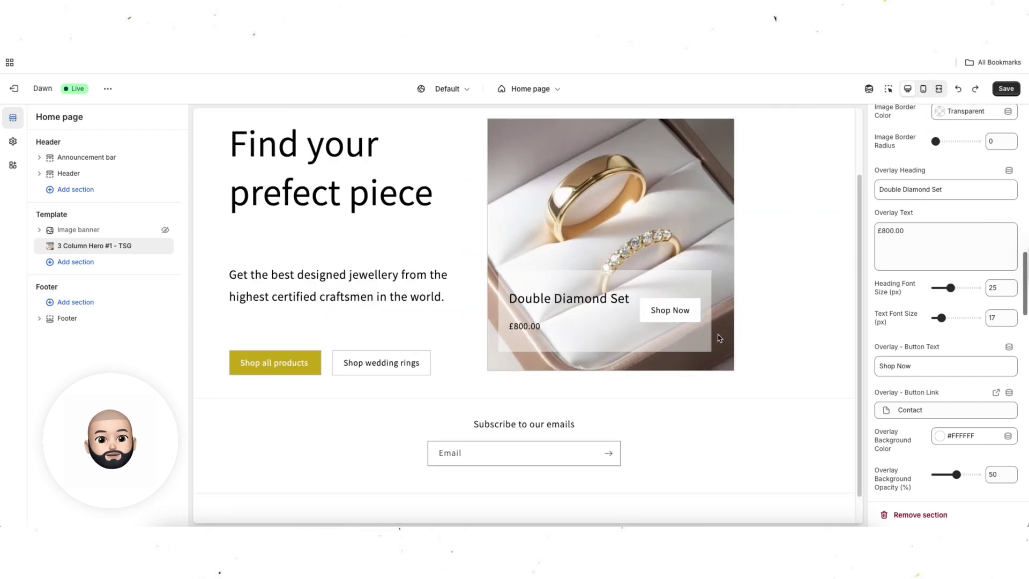
pyautogui.scroll(-5, 904, 331)
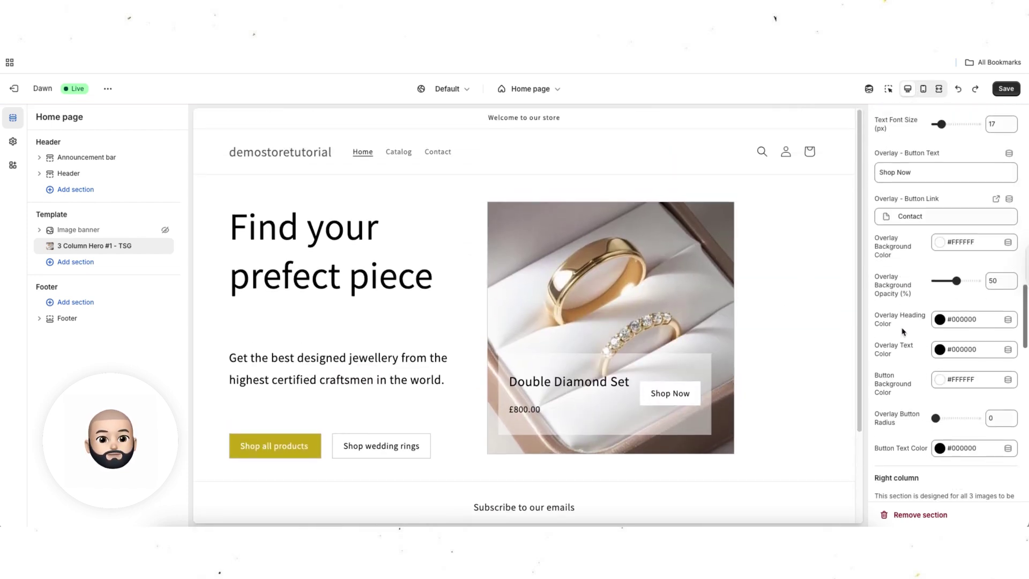
pyautogui.scroll(-3, 903, 332)
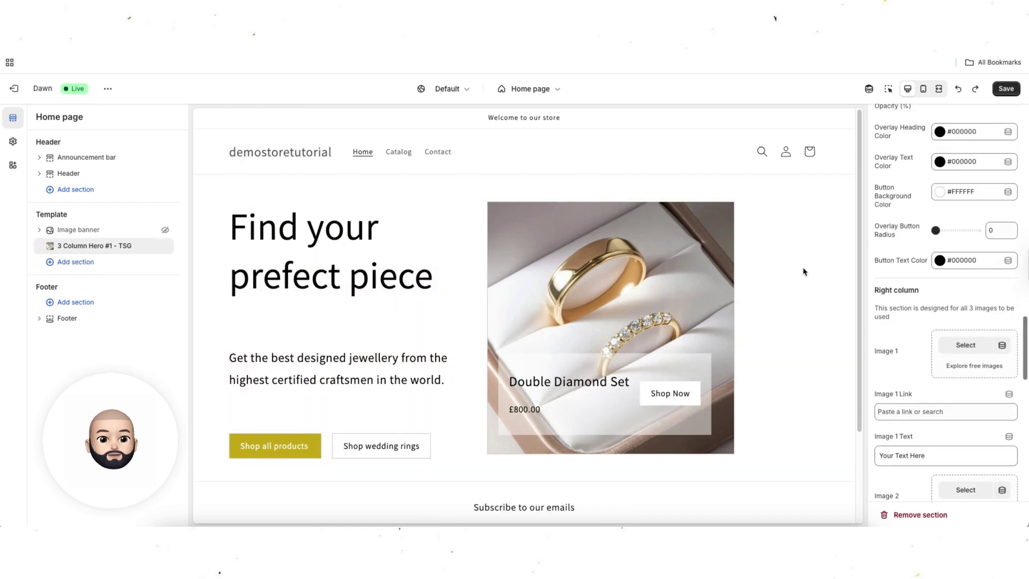
pyautogui.scroll(-1, 919, 332)
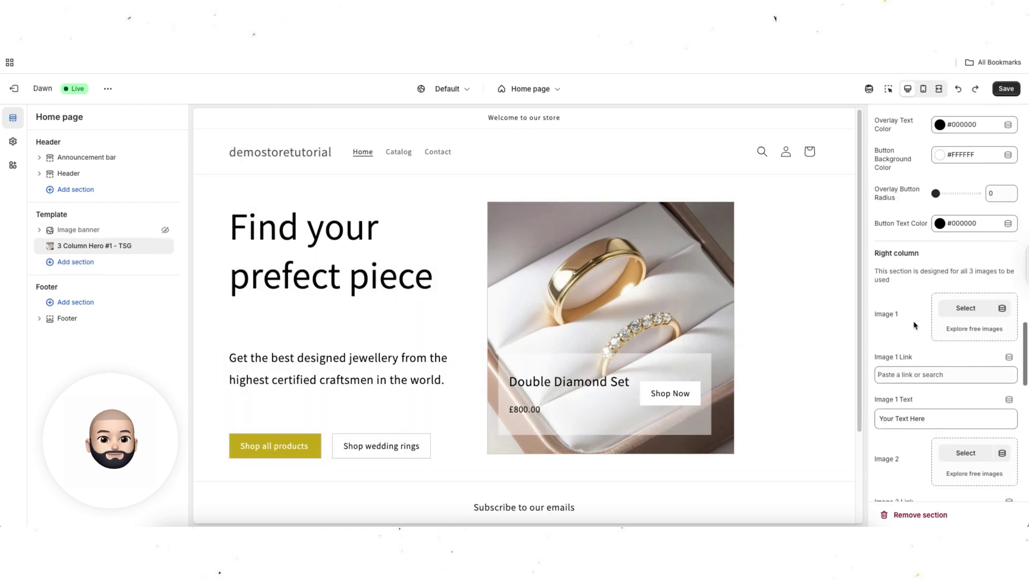
pyautogui.scroll(-1, 889, 294)
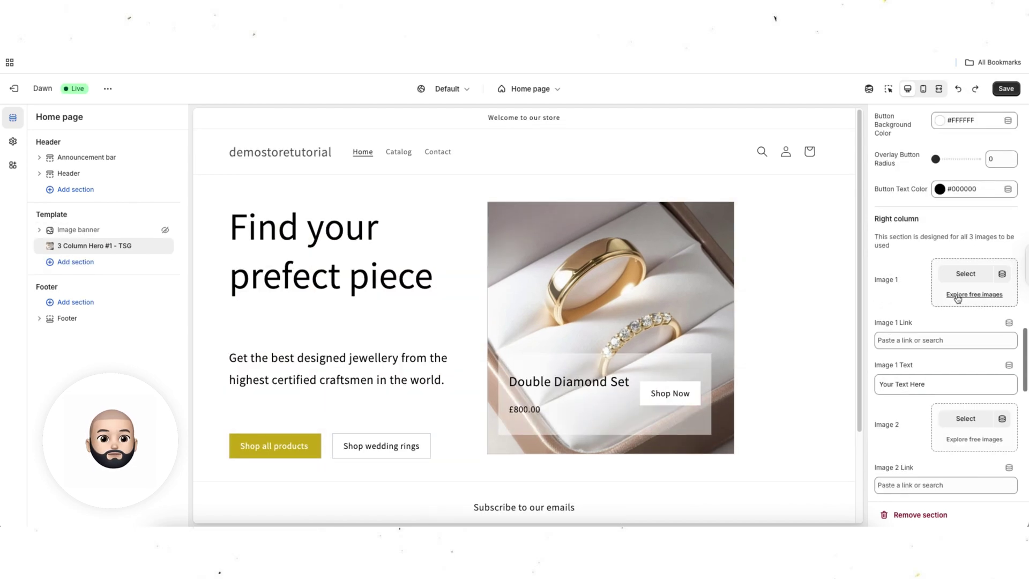
pyautogui.click(979, 276)
pyautogui.scroll(-10, 664, 392)
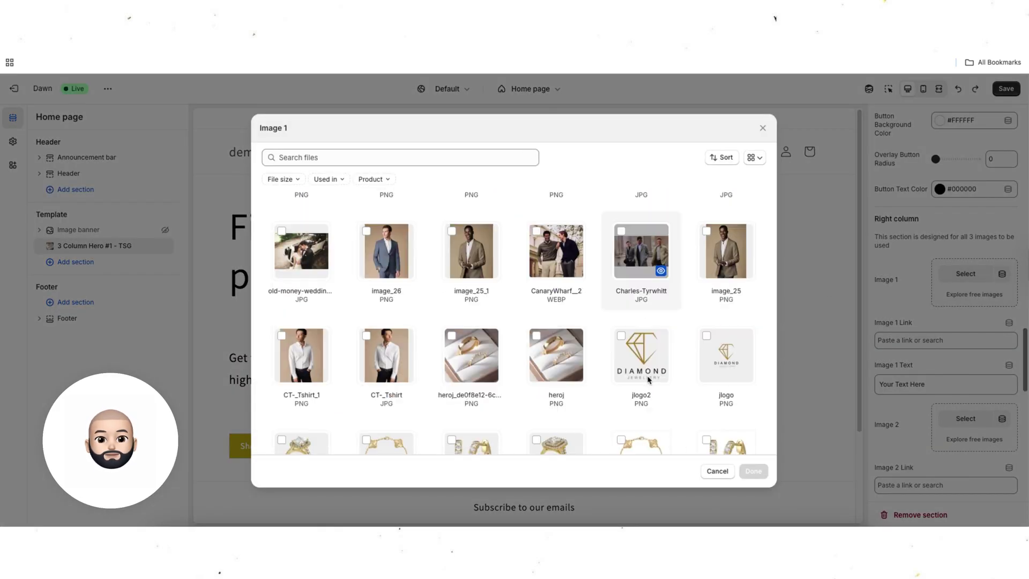
pyautogui.scroll(-2, 637, 375)
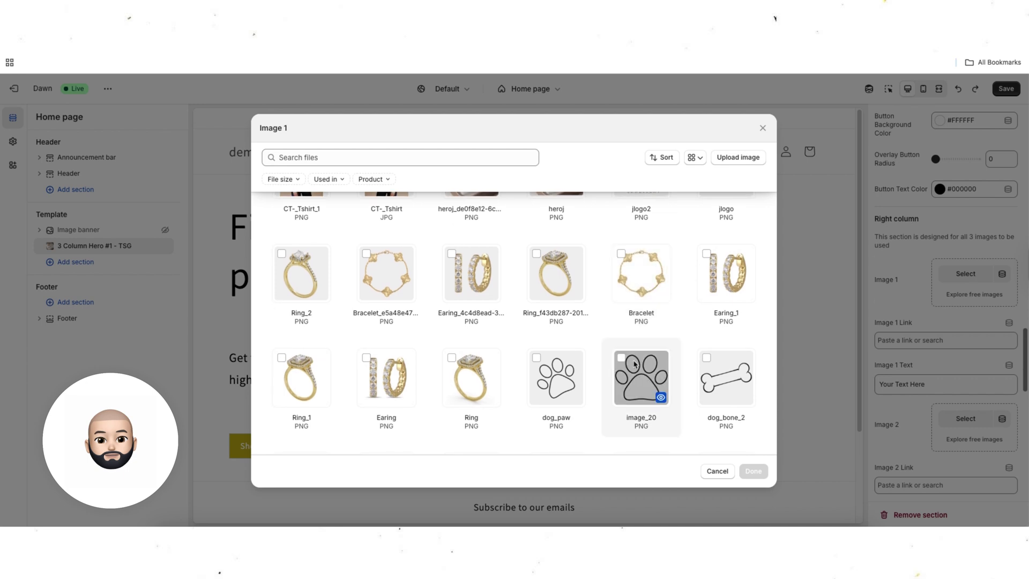
pyautogui.click(556, 273)
pyautogui.click(751, 471)
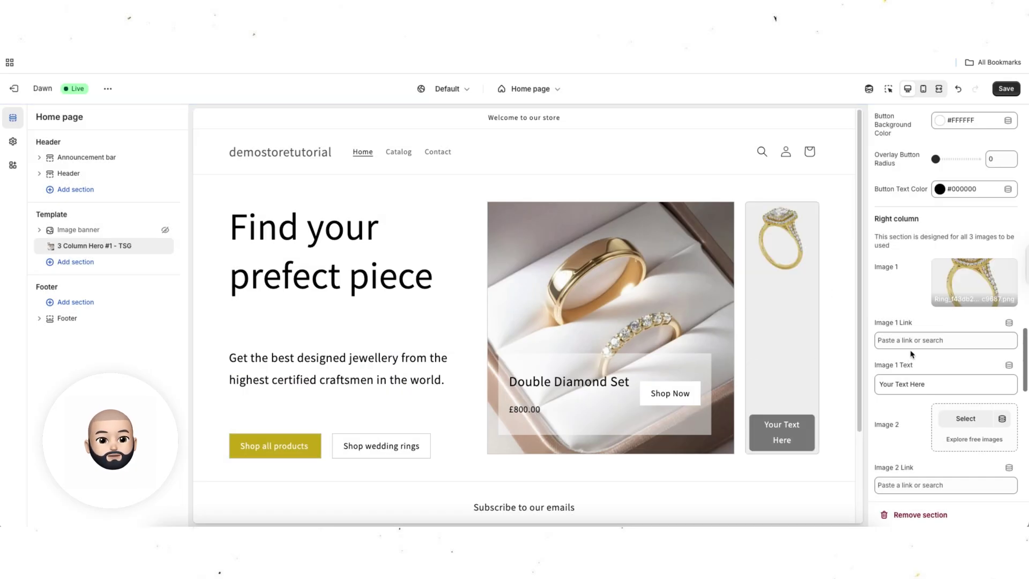
# Set the right column's Image 2 to the earrings picture whose file name starts with Earing_4c4d8ead
pyautogui.scroll(-2, 911, 353)
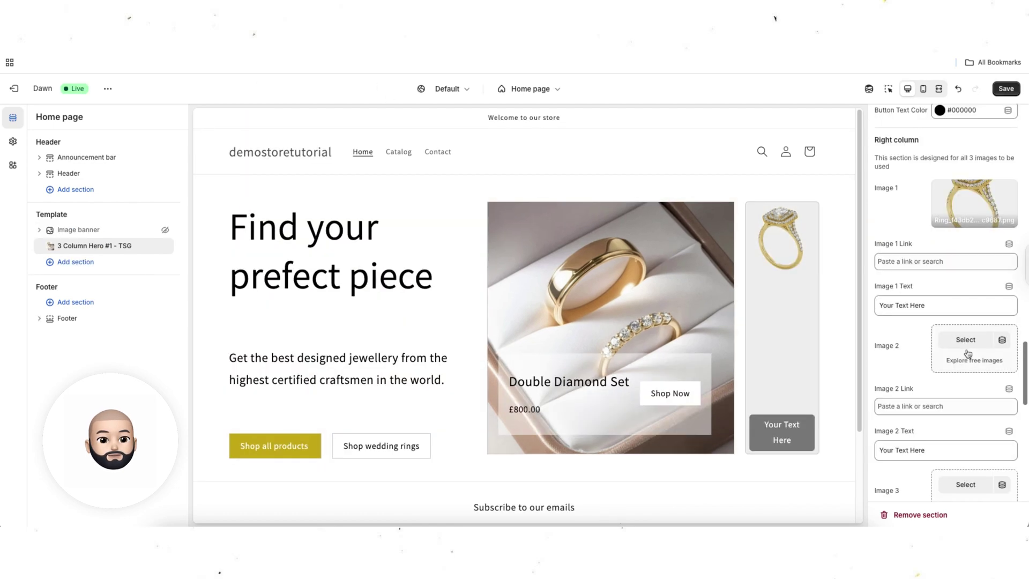
pyautogui.click(966, 339)
pyautogui.scroll(-5, 589, 380)
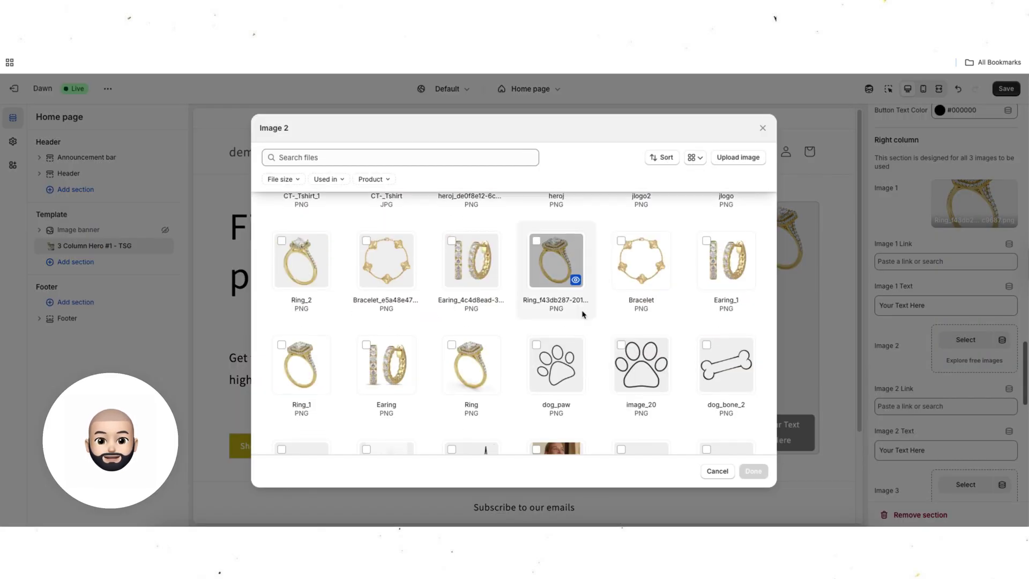
pyautogui.click(466, 246)
pyautogui.click(753, 471)
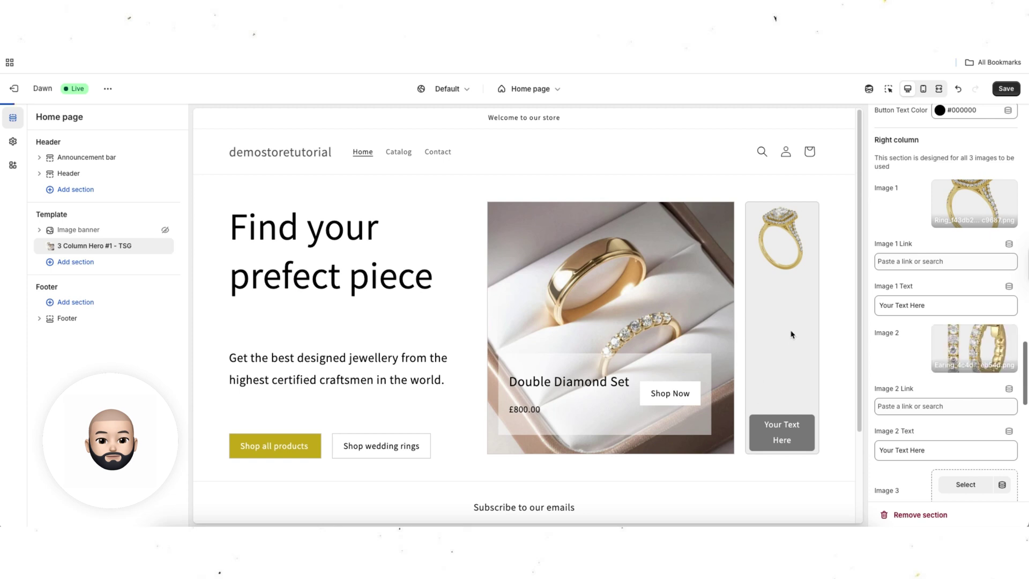
# Examine how the right column's ring and earrings images stack in the mobile preview, and return to the desktop preview
pyautogui.scroll(-3, 899, 353)
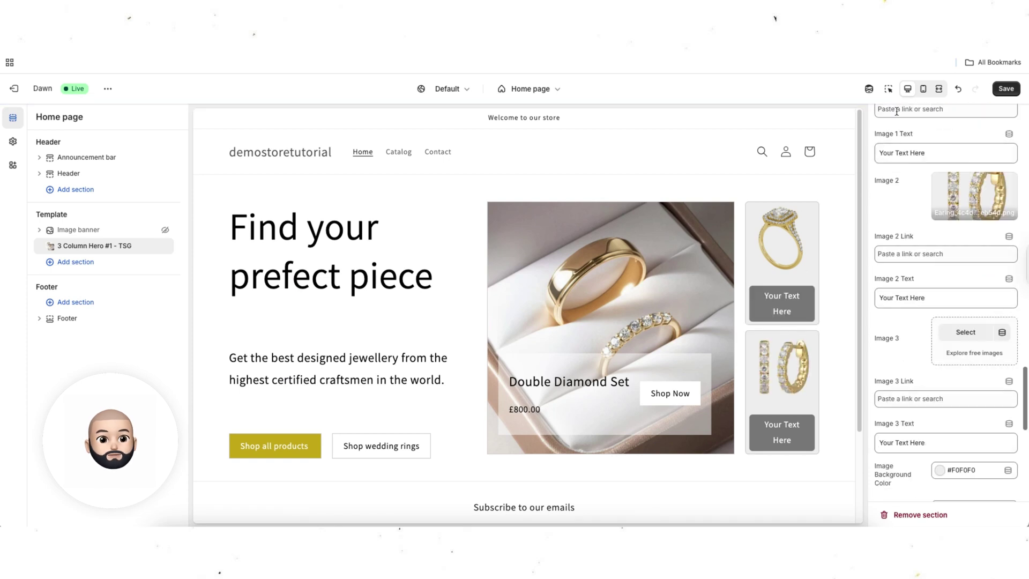
pyautogui.click(923, 88)
pyautogui.scroll(-10, 596, 305)
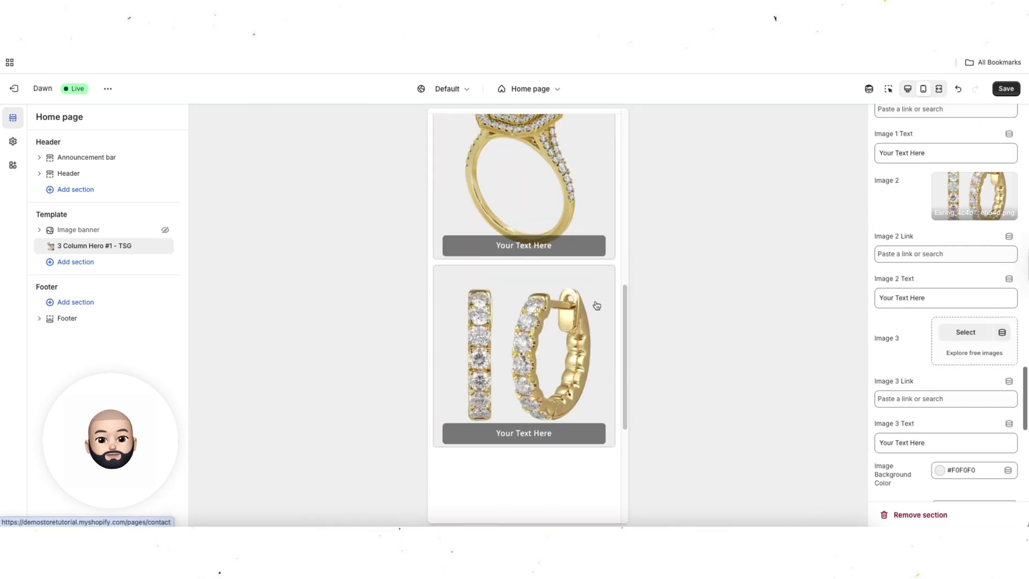
pyautogui.scroll(7, 596, 306)
pyautogui.scroll(-7, 596, 306)
pyautogui.scroll(2, 596, 305)
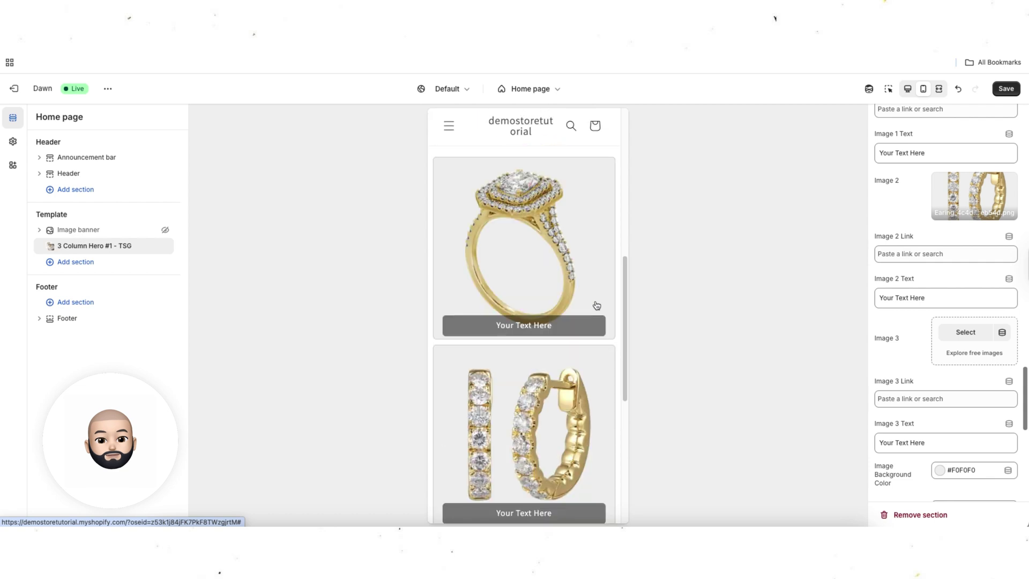
pyautogui.scroll(4, 597, 306)
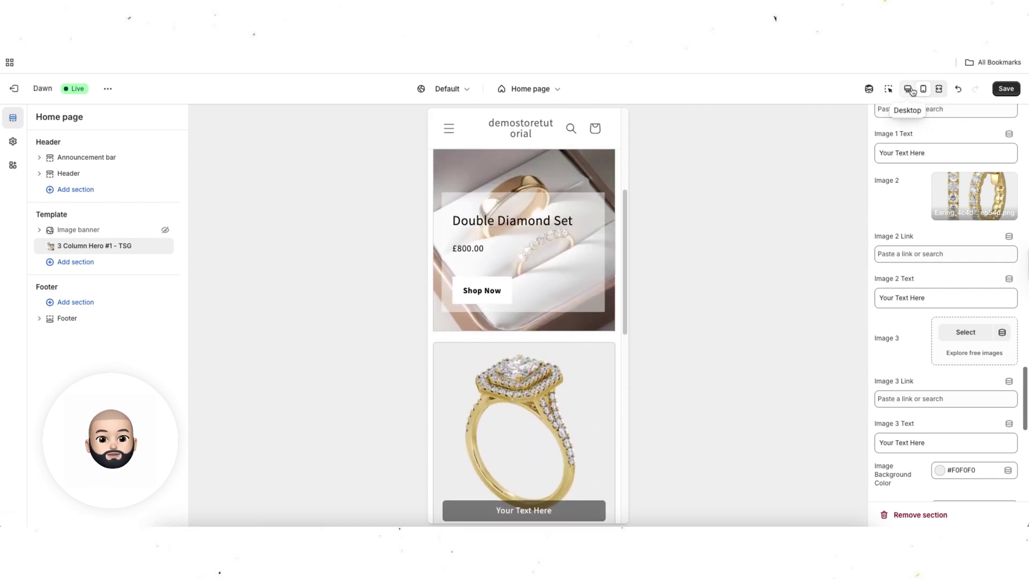
pyautogui.click(912, 92)
# Set the right column's Image 3 to the bracelet picture whose file name starts with Bracelet_e5a48e47
pyautogui.scroll(-4, 913, 354)
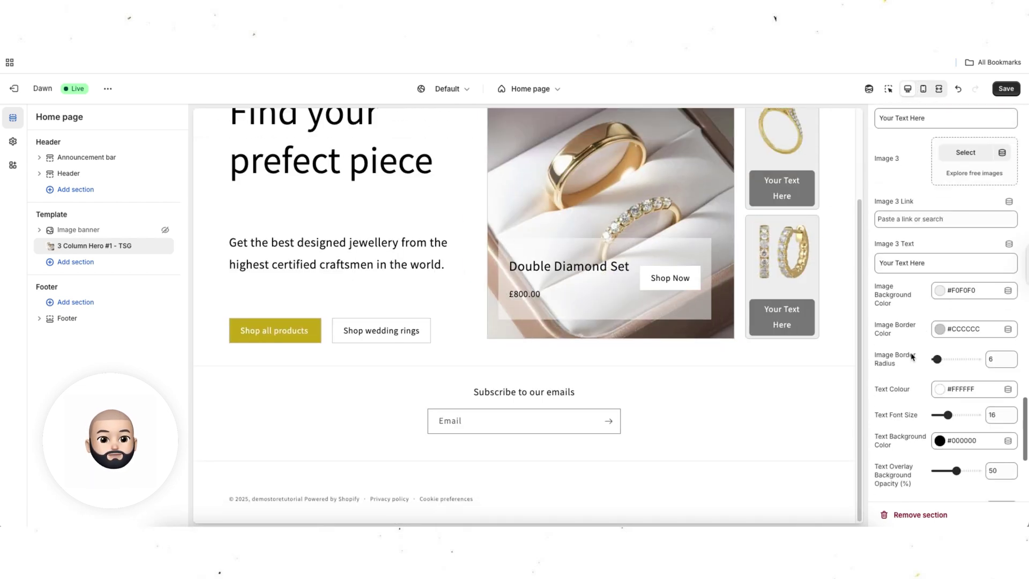
pyautogui.scroll(-3, 912, 356)
pyautogui.scroll(5, 946, 279)
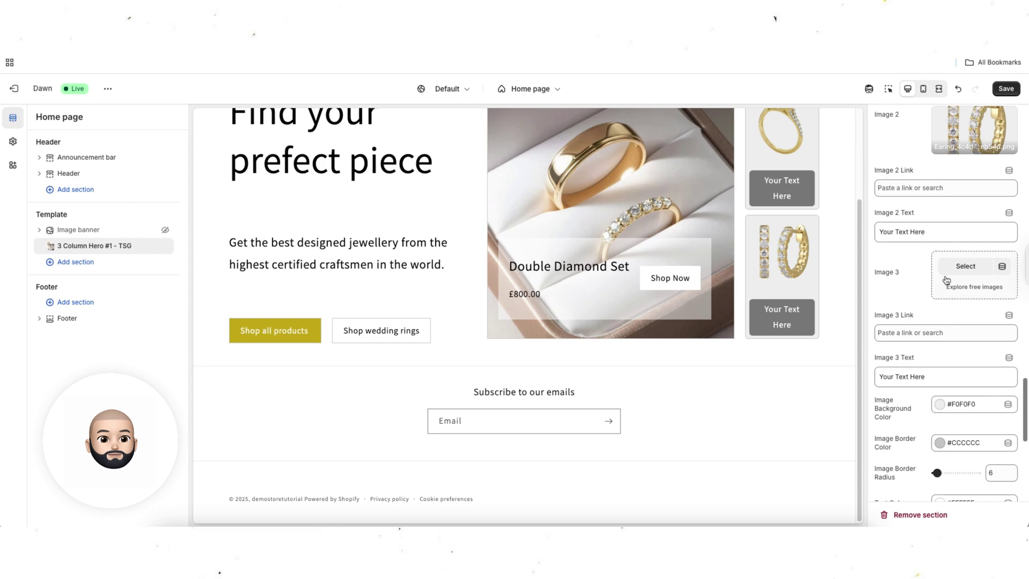
pyautogui.click(956, 272)
pyautogui.scroll(-10, 601, 359)
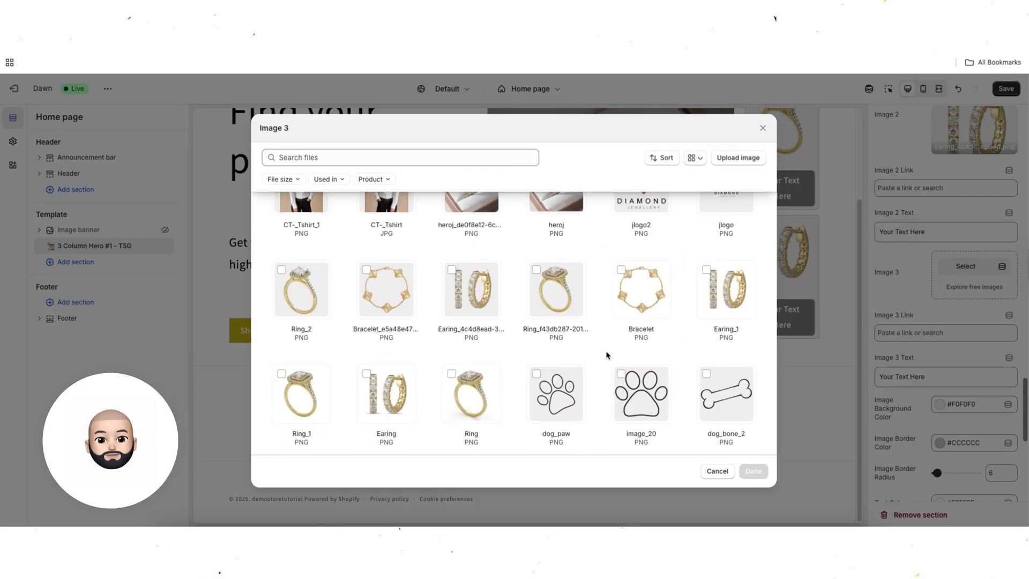
pyautogui.click(371, 268)
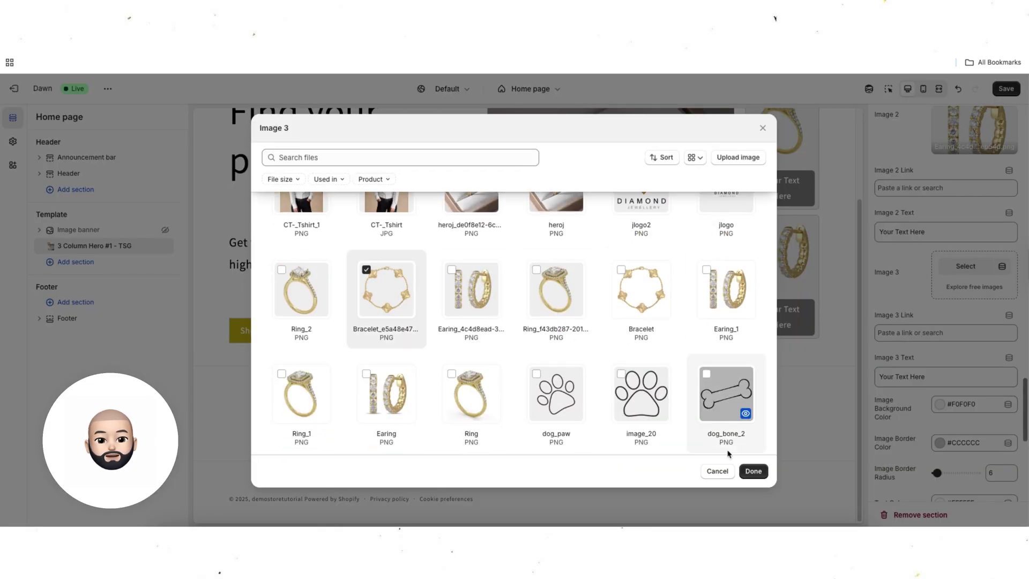
pyautogui.click(752, 470)
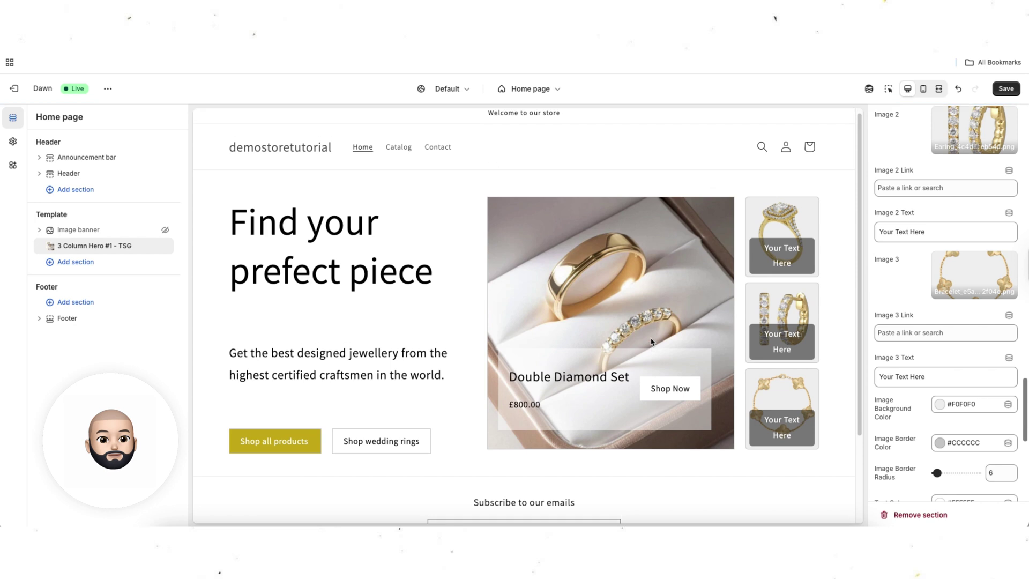
# Link the right column's Image 1 to the Contact page and set its text to "Rings"
pyautogui.scroll(3, 900, 289)
pyautogui.scroll(3, 900, 312)
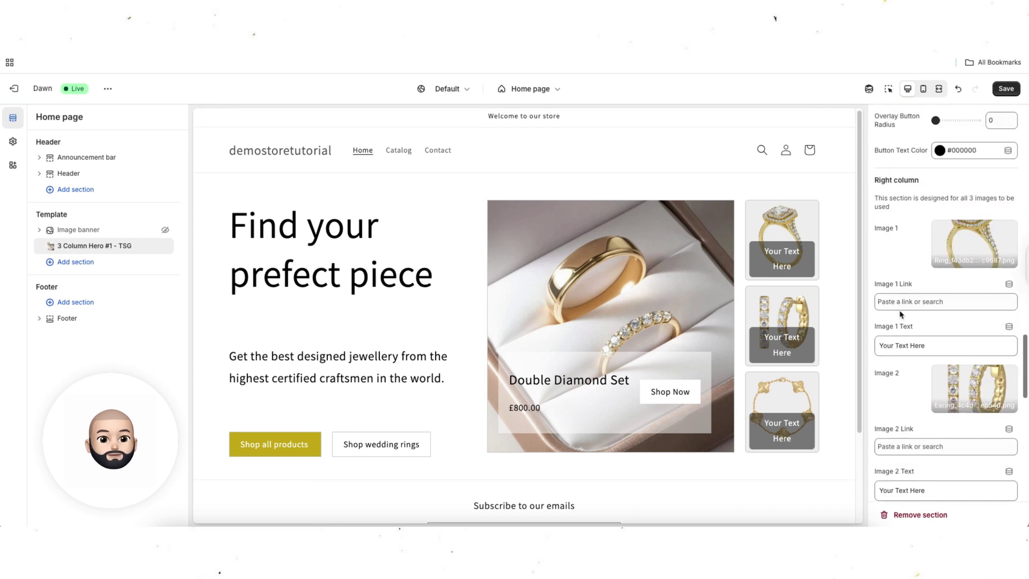
pyautogui.scroll(1, 890, 344)
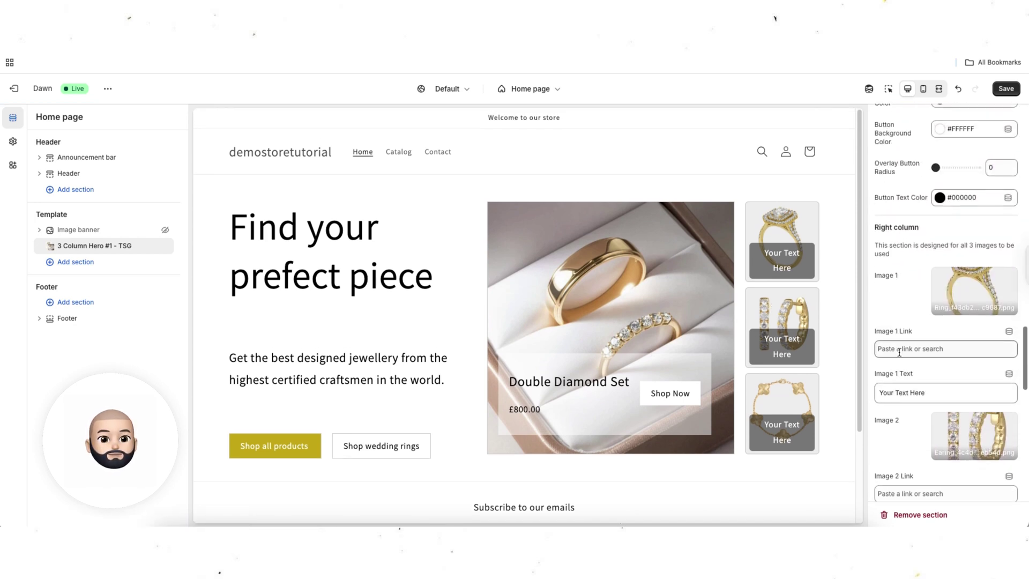
pyautogui.scroll(-1, 900, 322)
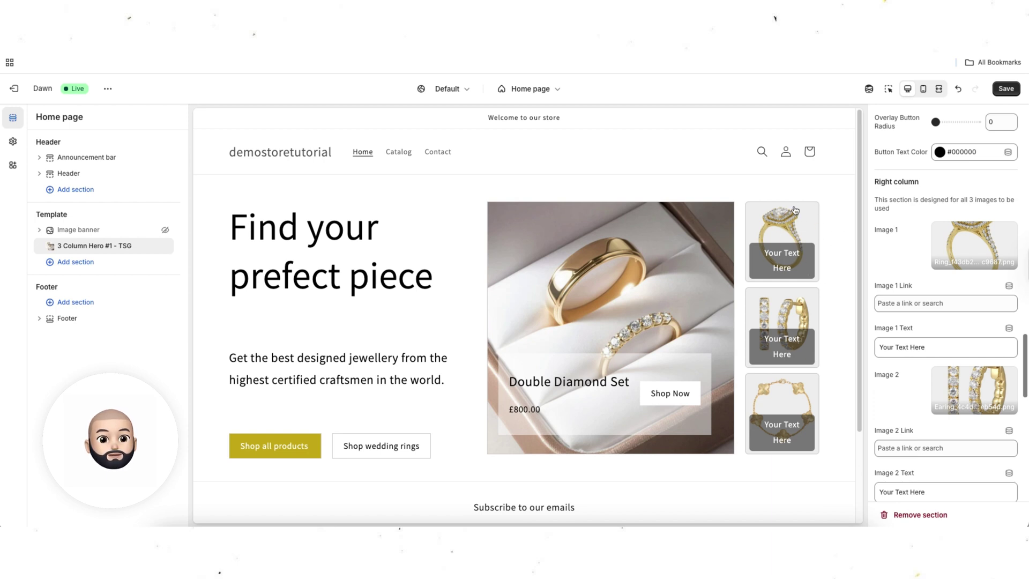
pyautogui.click(909, 302)
pyautogui.click(921, 217)
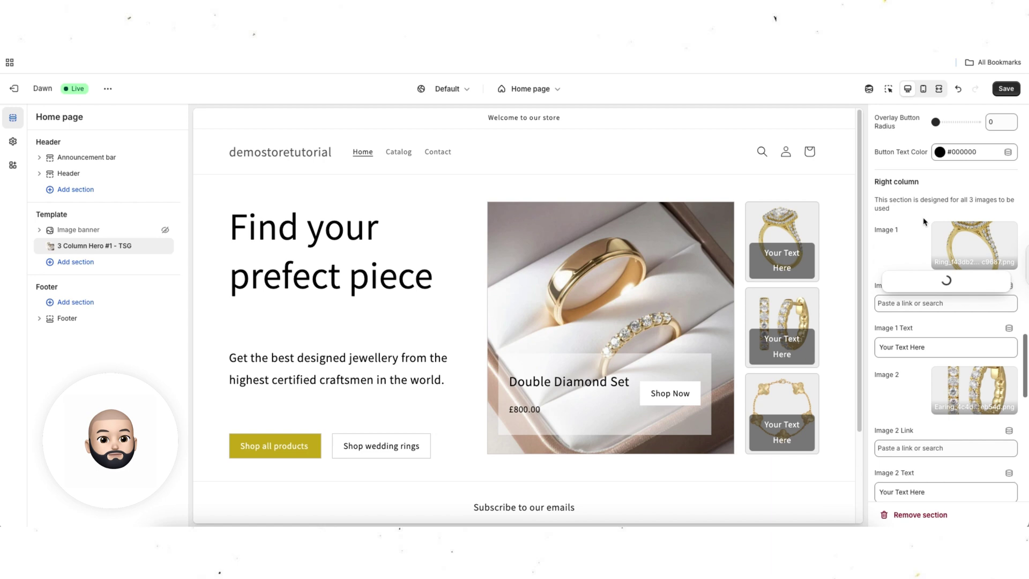
pyautogui.click(917, 278)
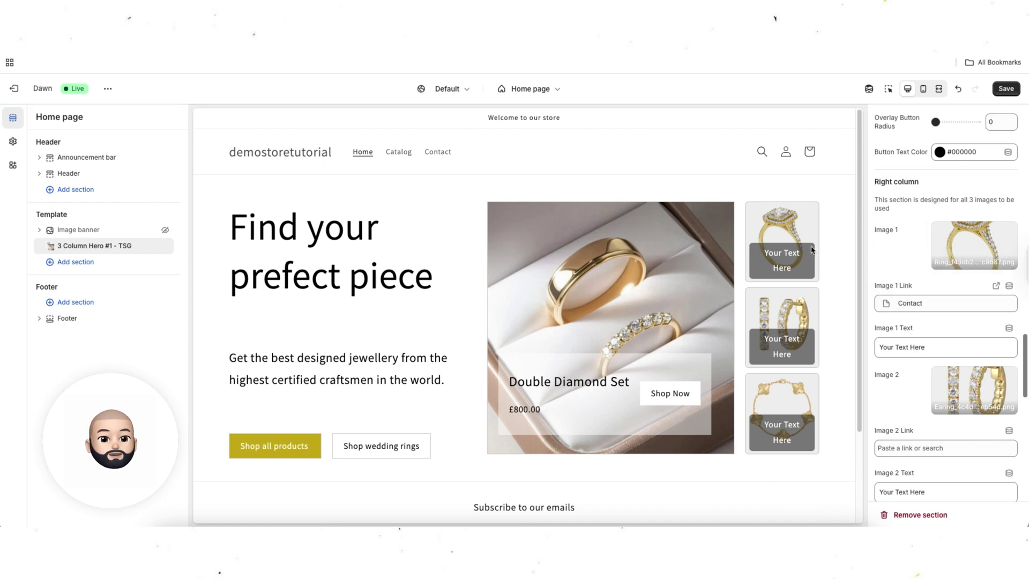
pyautogui.tripleClick(926, 351)
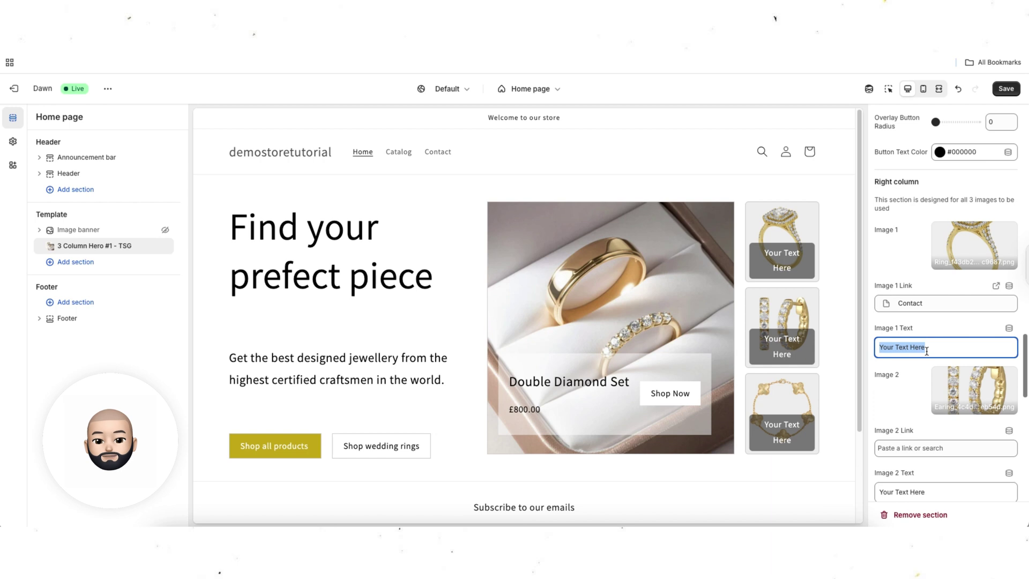
pyautogui.write('Rings')
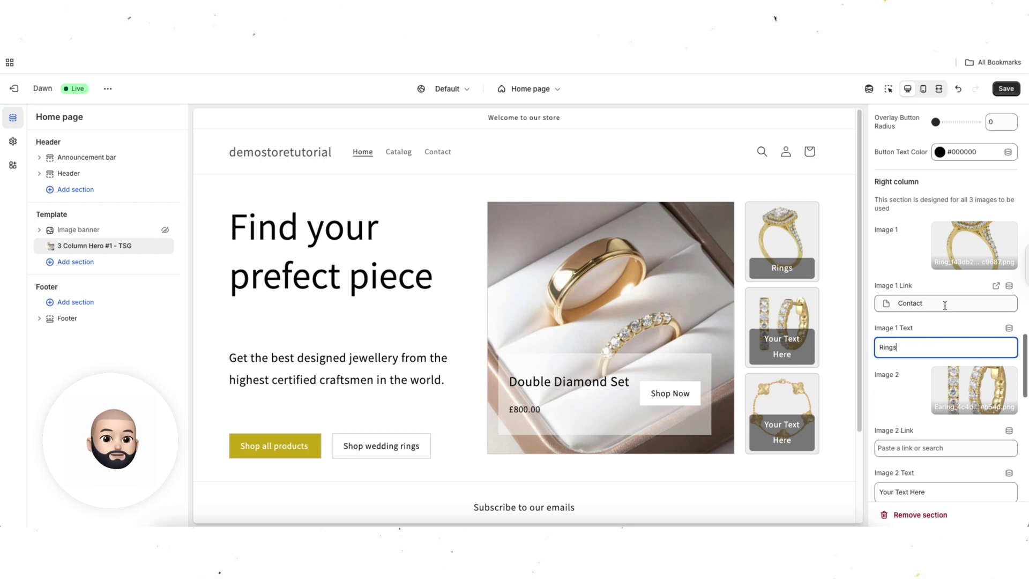
# Link the right column's Image 2 to the Contact page and set its text to "Earrings"
pyautogui.scroll(-4, 917, 349)
pyautogui.click(920, 261)
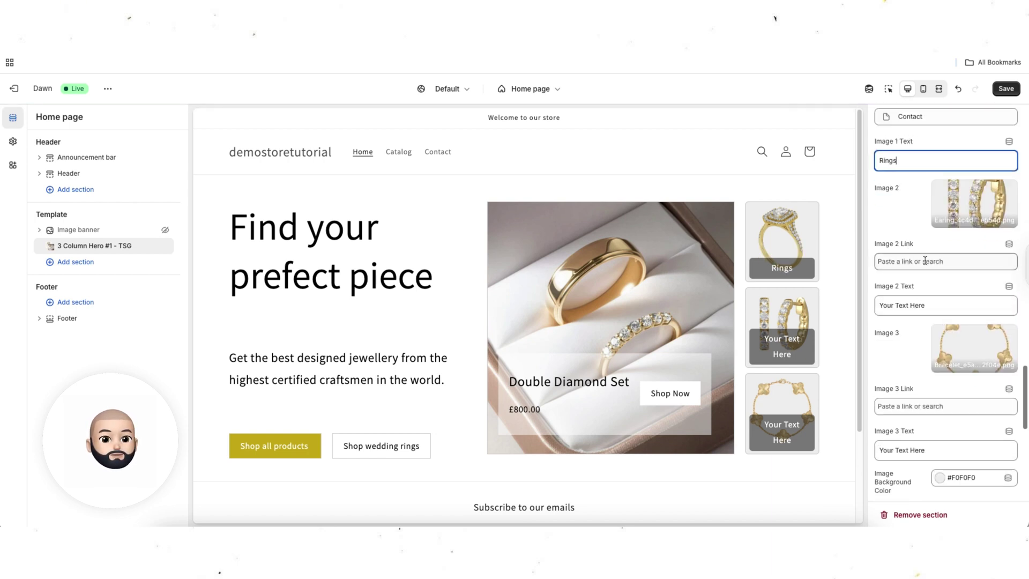
pyautogui.click(919, 178)
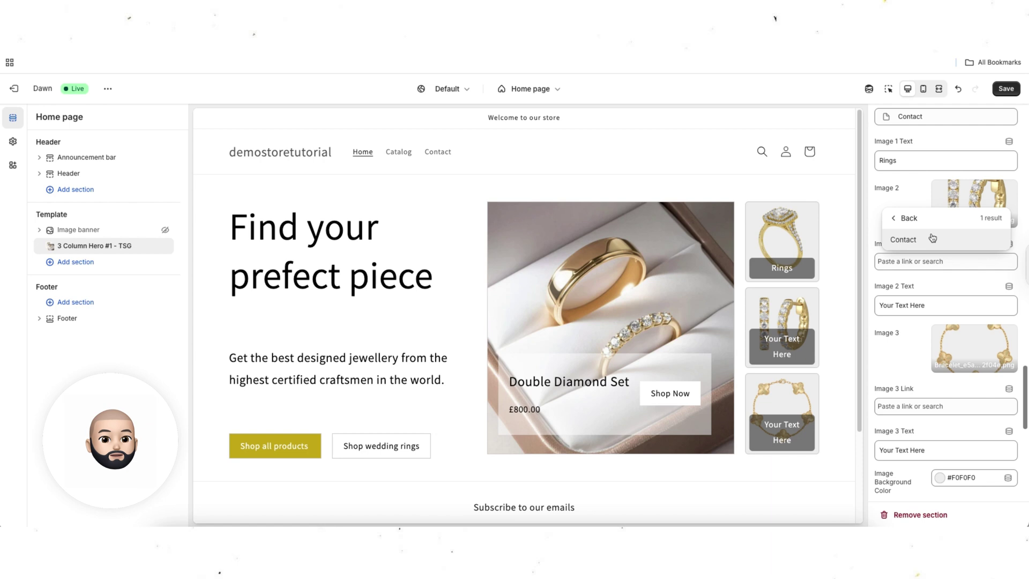
pyautogui.click(932, 237)
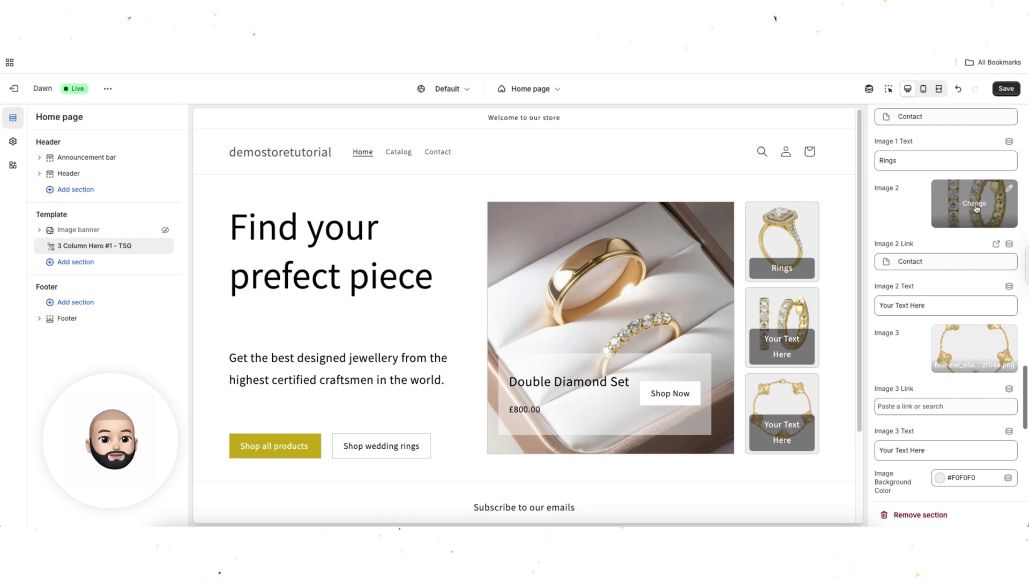
pyautogui.moveTo(879, 305); pyautogui.dragTo(924, 304)
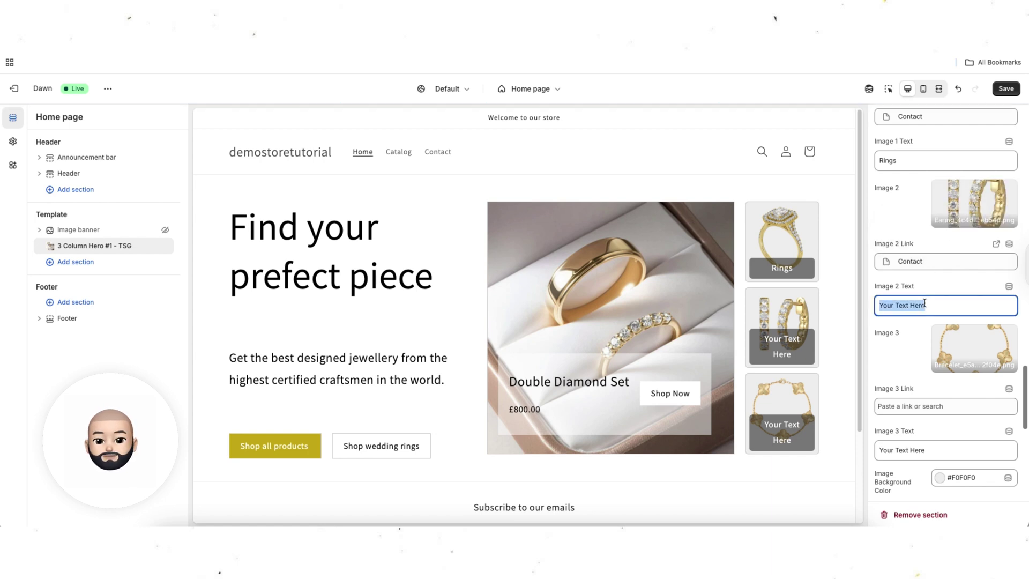
pyautogui.write('Earrings')
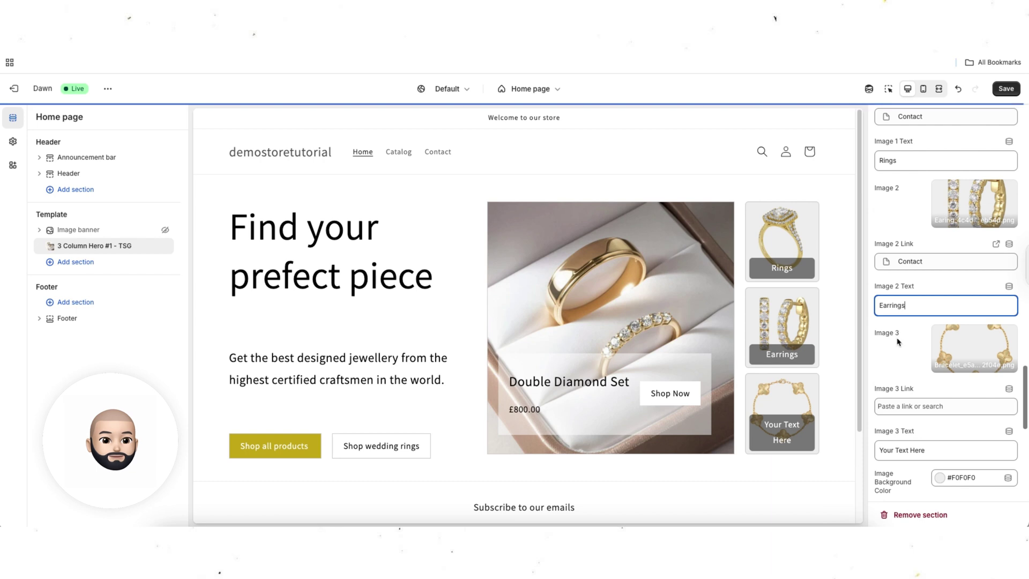
# Link the right column's Image 3 to the Contact page and set its text to "Bracelets"
pyautogui.scroll(-3, 896, 338)
pyautogui.click(931, 311)
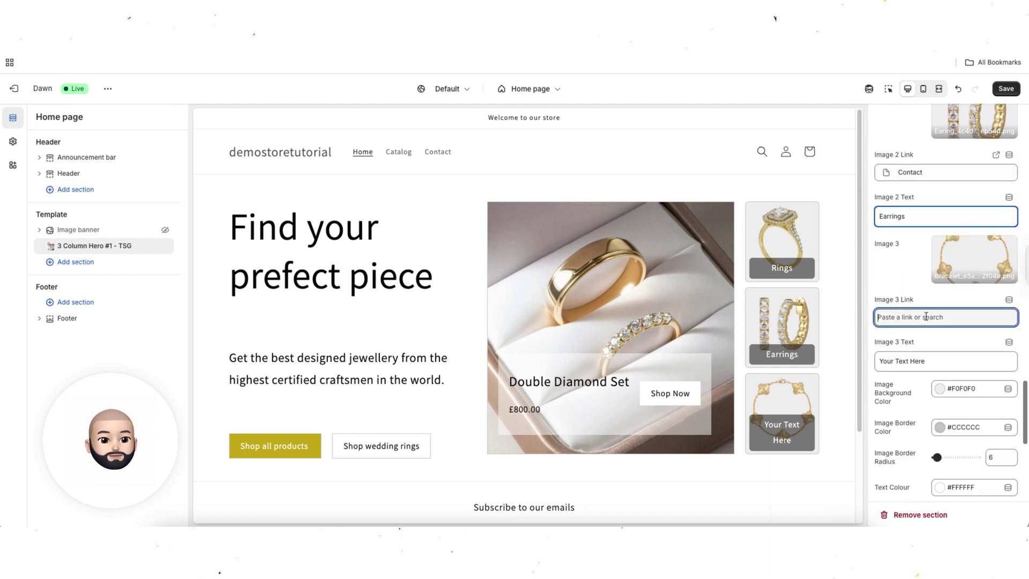
pyautogui.click(934, 238)
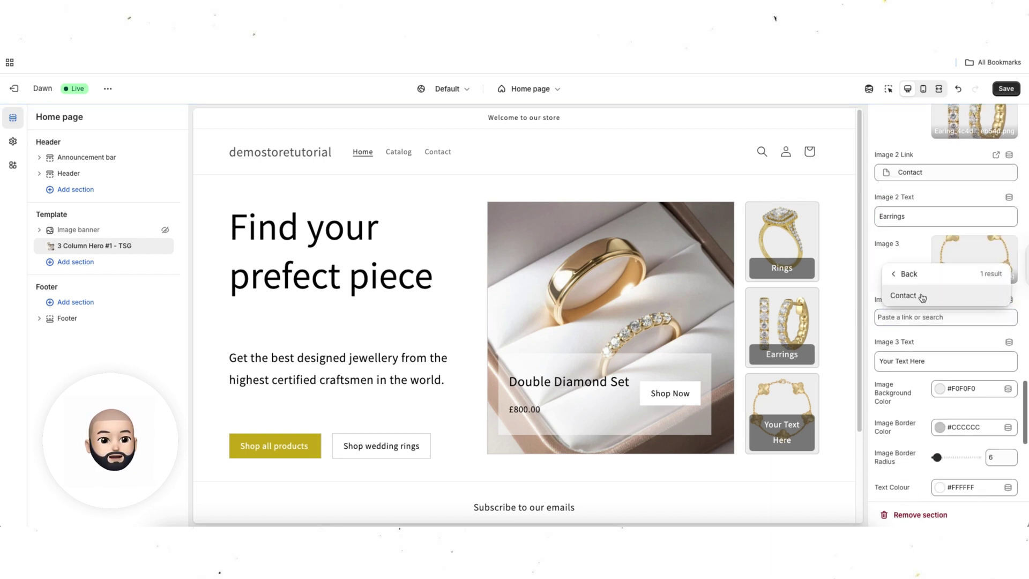
pyautogui.click(904, 294)
pyautogui.tripleClick(908, 353)
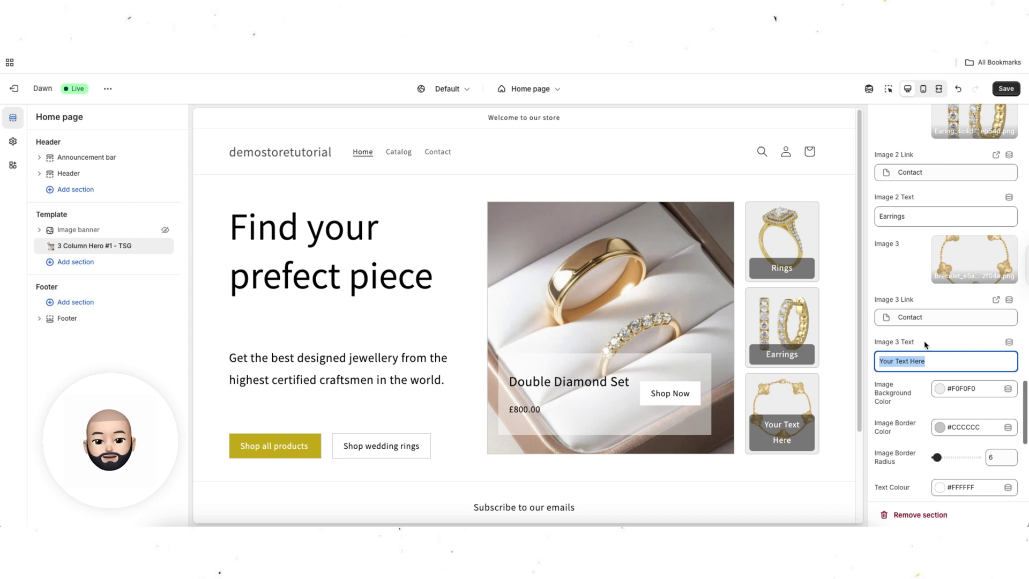
pyautogui.write('Brace')
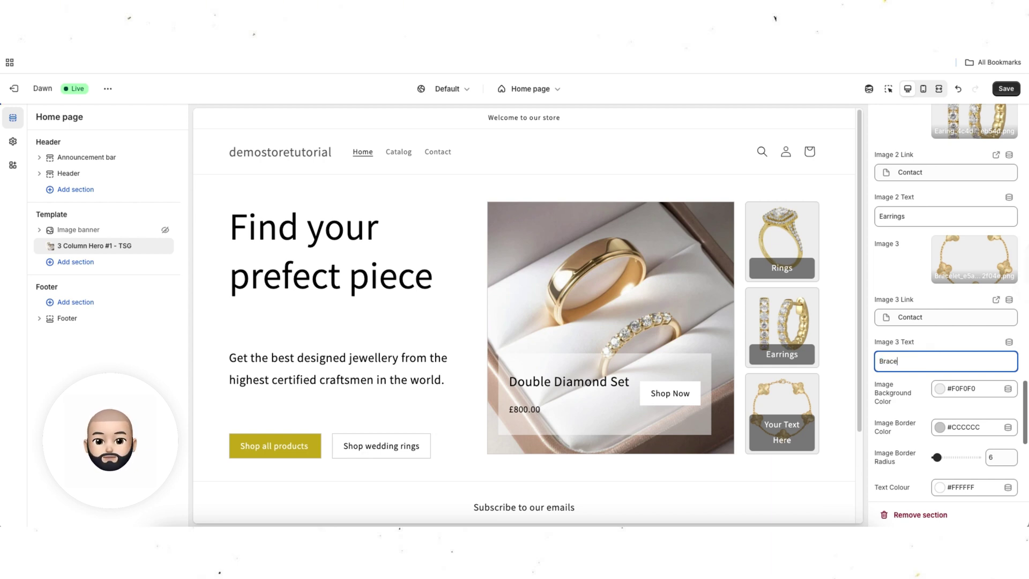
pyautogui.write('lets')
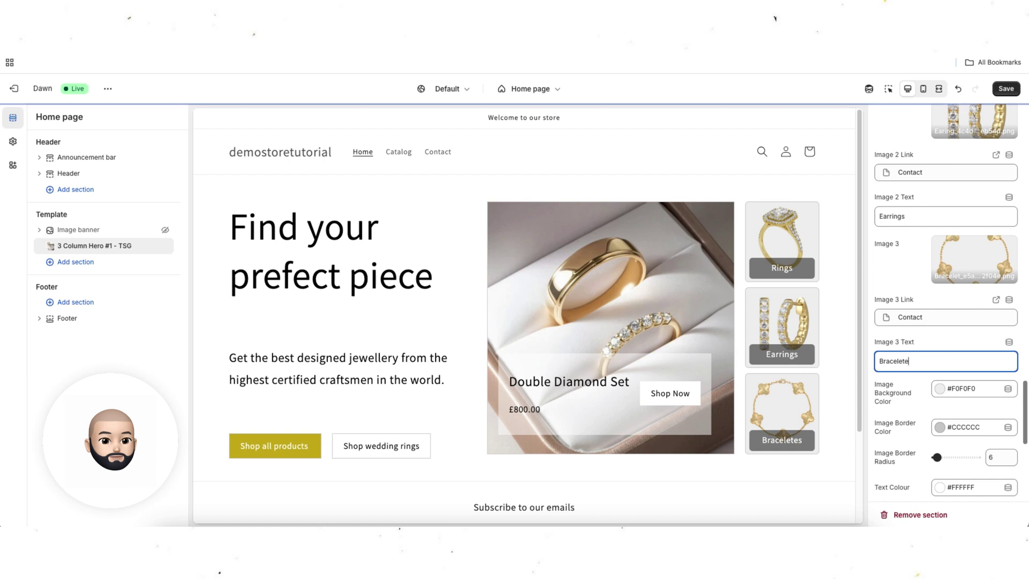
pyautogui.click(925, 344)
# Try #000000 and #915A5A as the right column's image background color, and undo the color change
pyautogui.scroll(-1, 941, 338)
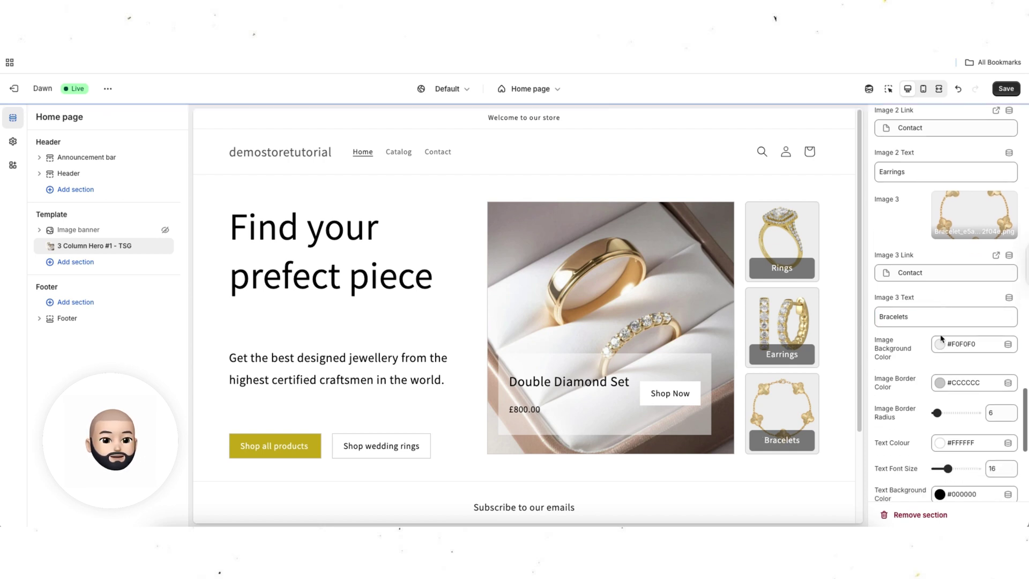
pyautogui.scroll(-1, 942, 338)
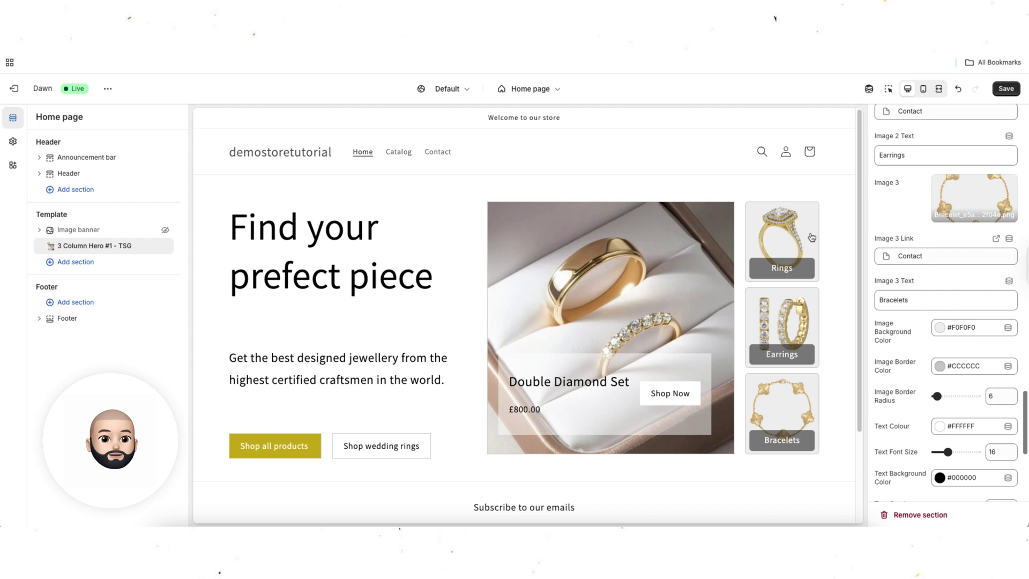
pyautogui.click(939, 329)
pyautogui.click(924, 251)
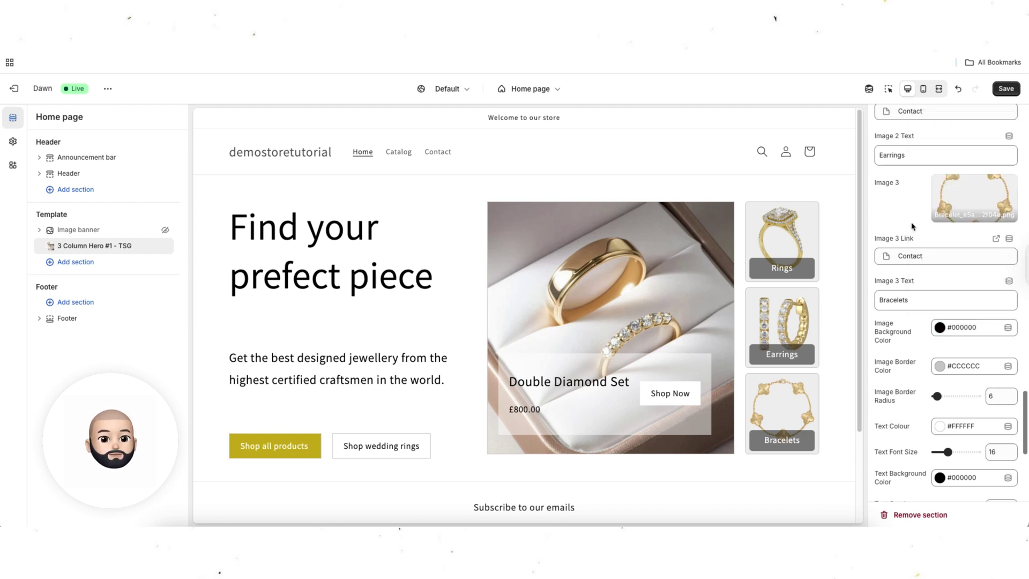
pyautogui.click(939, 333)
pyautogui.click(945, 153)
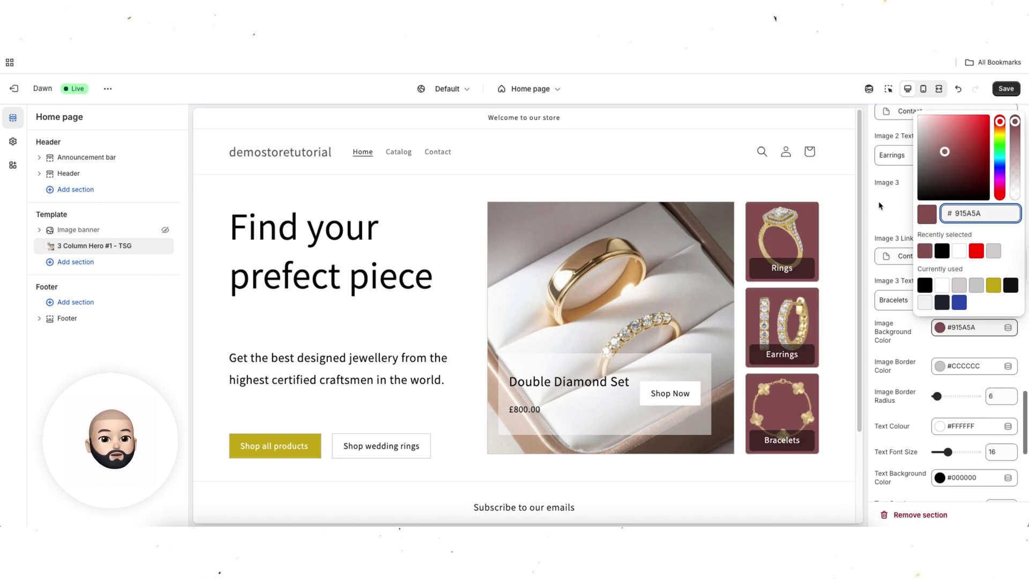
pyautogui.click(879, 223)
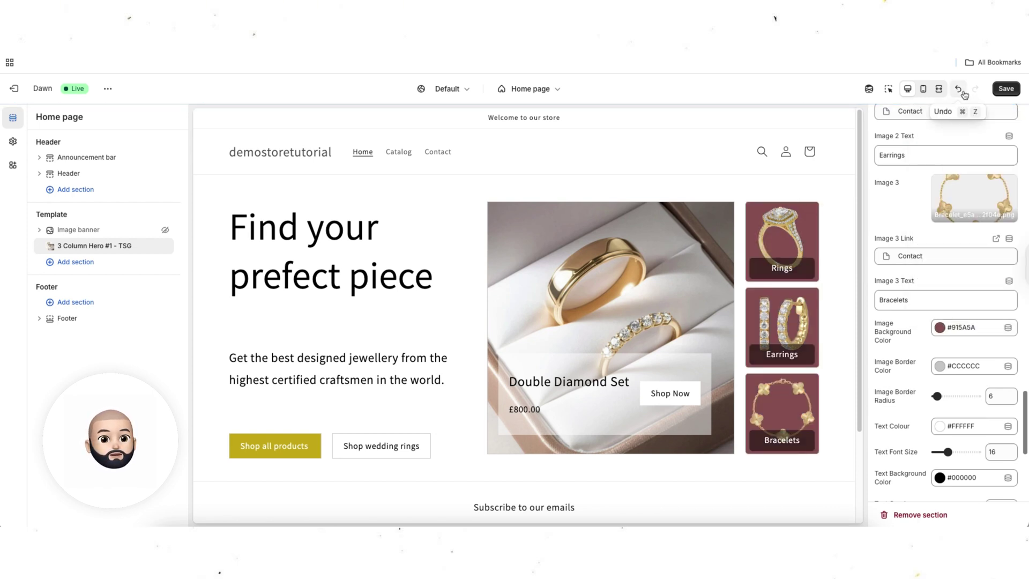
pyautogui.click(958, 90)
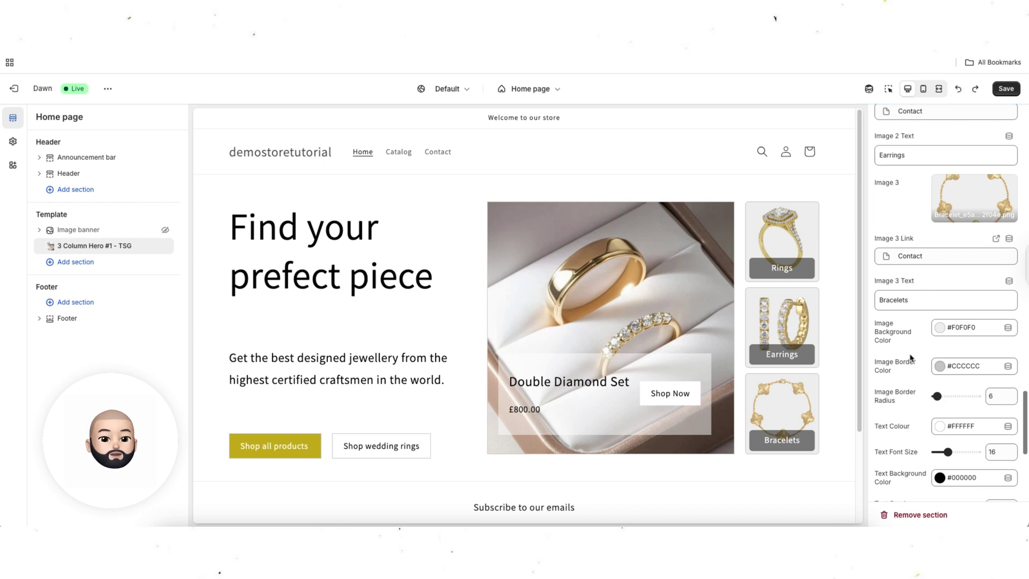
# Try #FF0606 as the right column's image border color, and undo the change
pyautogui.scroll(-1, 908, 345)
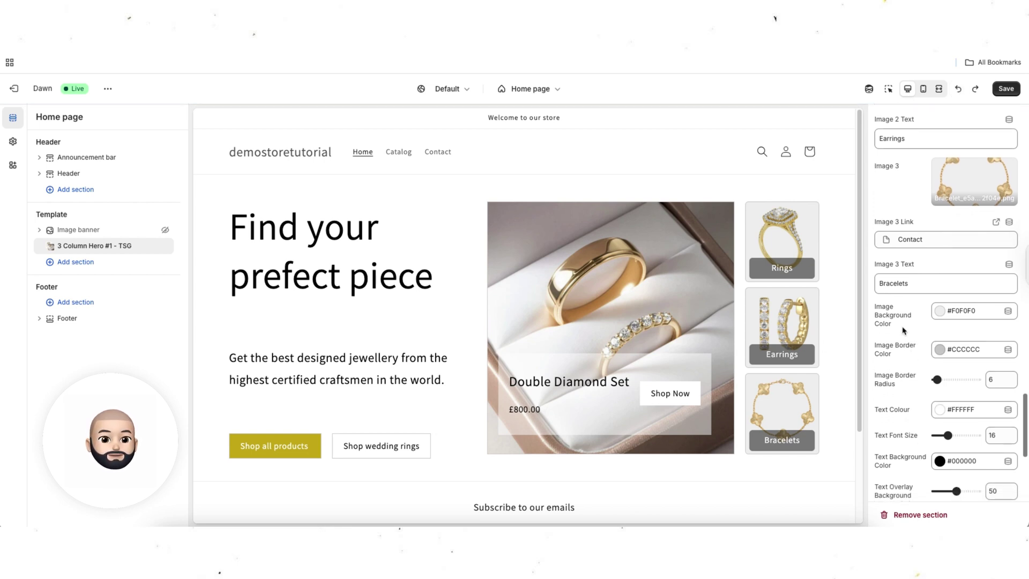
pyautogui.click(939, 350)
pyautogui.click(994, 138)
pyautogui.click(988, 131)
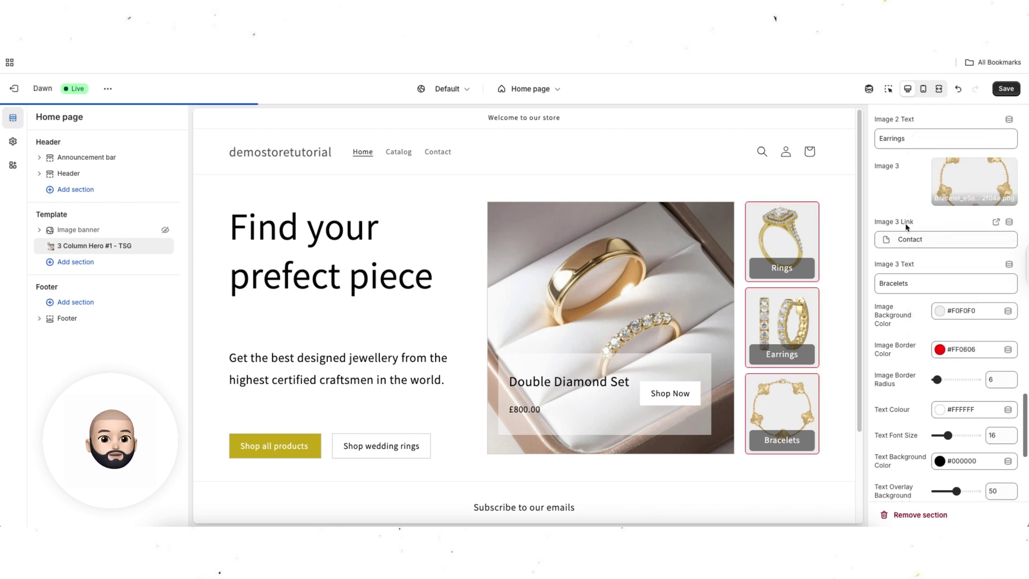
pyautogui.click(961, 92)
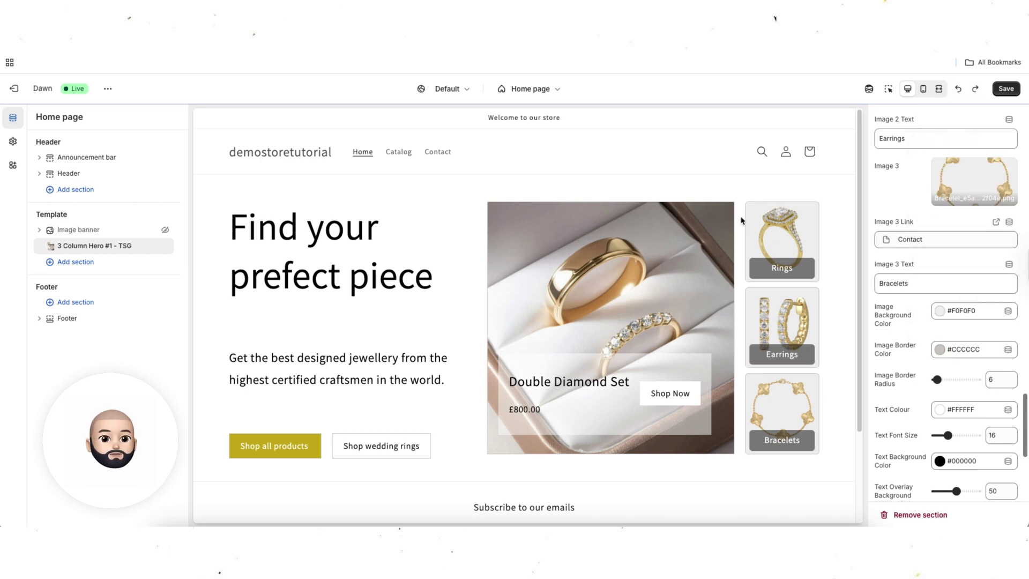
# Set the right column's image border radius to 0 and its text background color to #FFFFFF
pyautogui.scroll(-1, 907, 353)
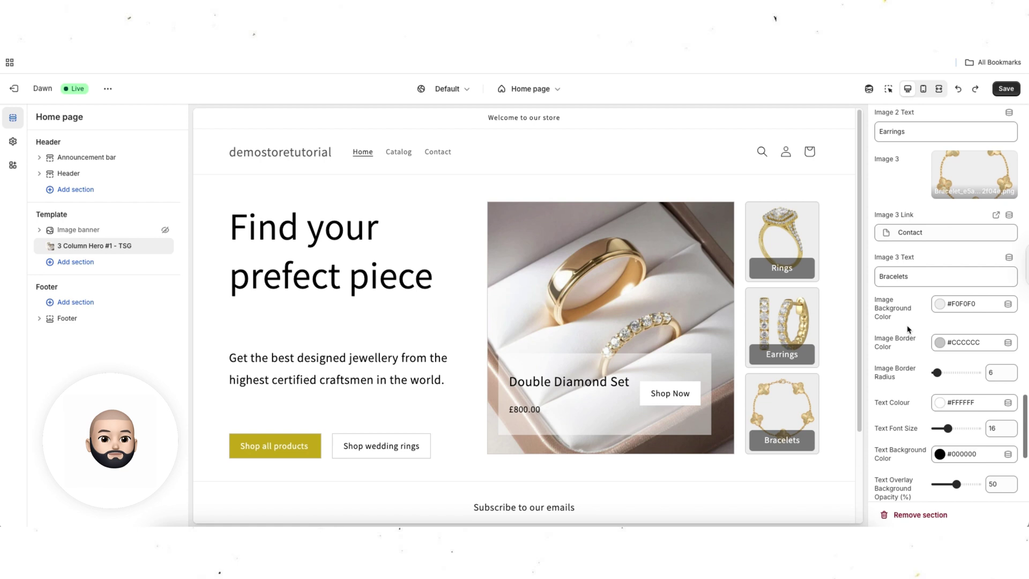
pyautogui.moveTo(936, 373); pyautogui.dragTo(885, 381)
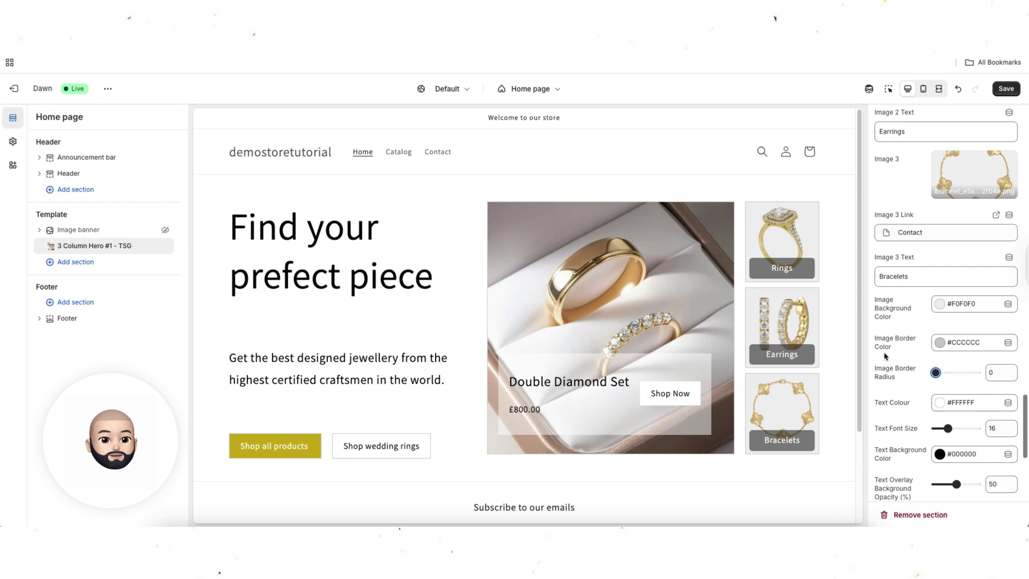
pyautogui.scroll(-2, 907, 366)
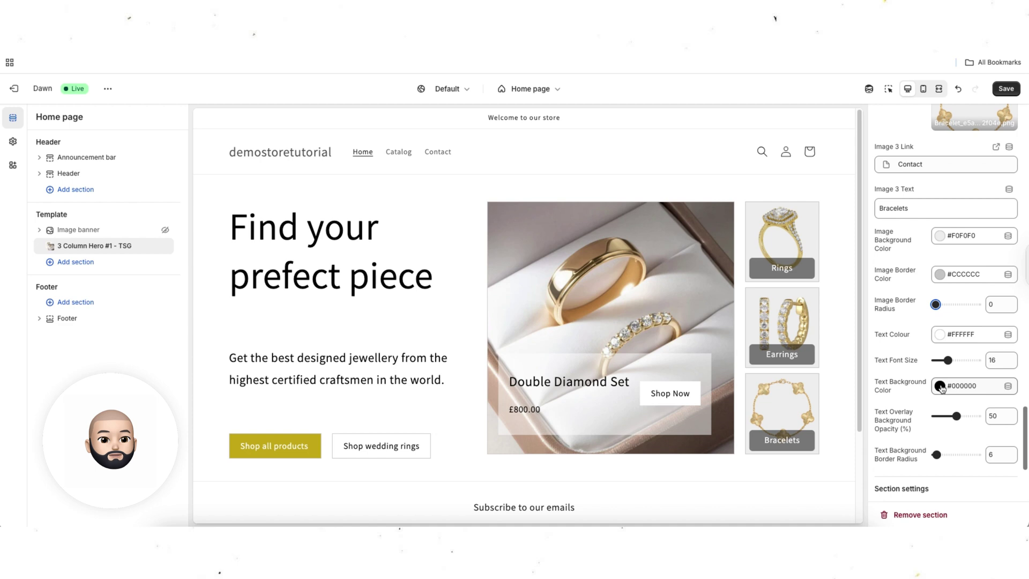
pyautogui.click(939, 385)
pyautogui.moveTo(925, 249); pyautogui.dragTo(917, 174)
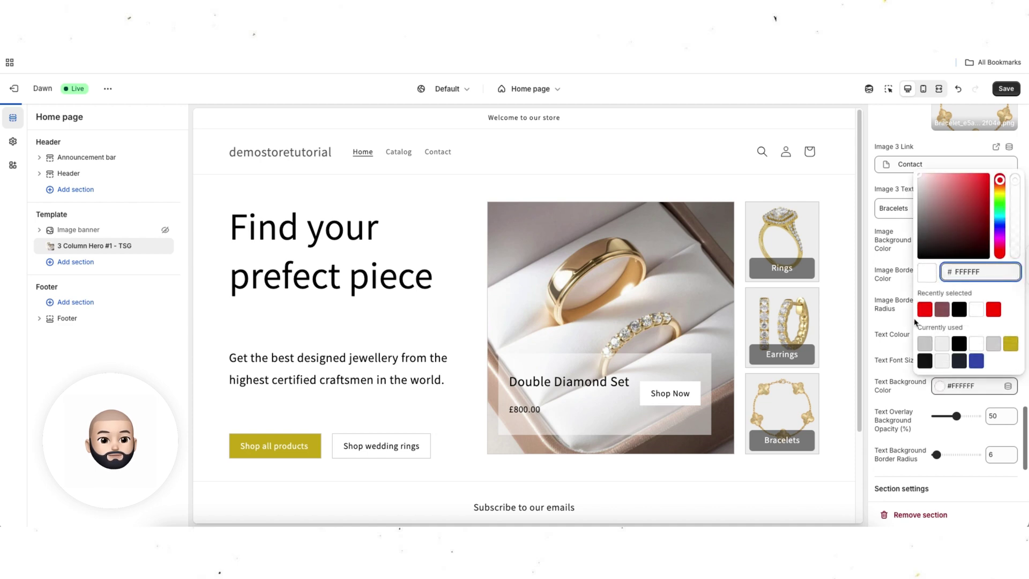
# Try 20% as the right column's text overlay background opacity, and undo the change
pyautogui.click(885, 375)
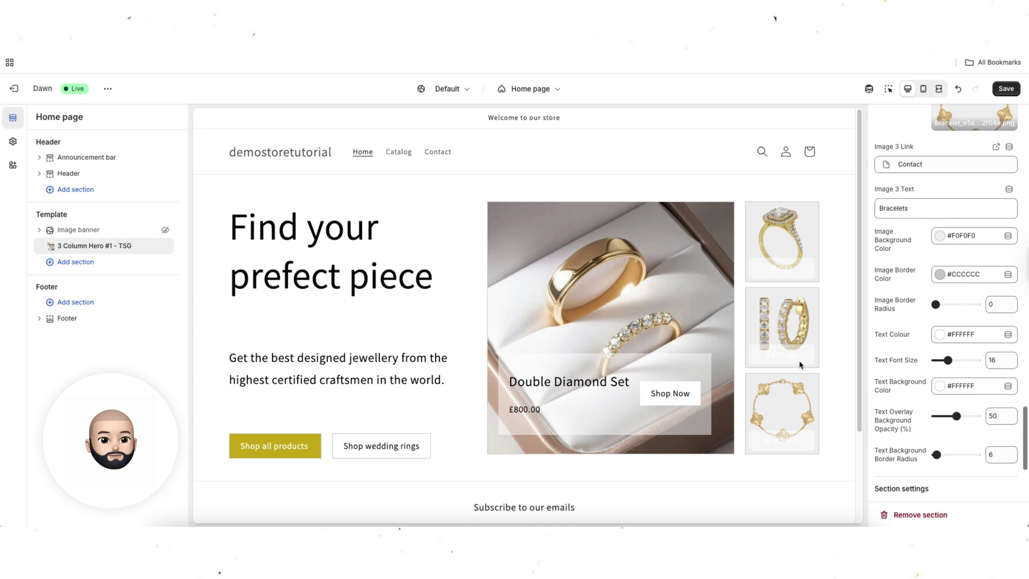
pyautogui.moveTo(957, 416)
pyautogui.mouseDown()
pyautogui.moveTo(977, 415)
pyautogui.moveTo(943, 415)
pyautogui.mouseUp()
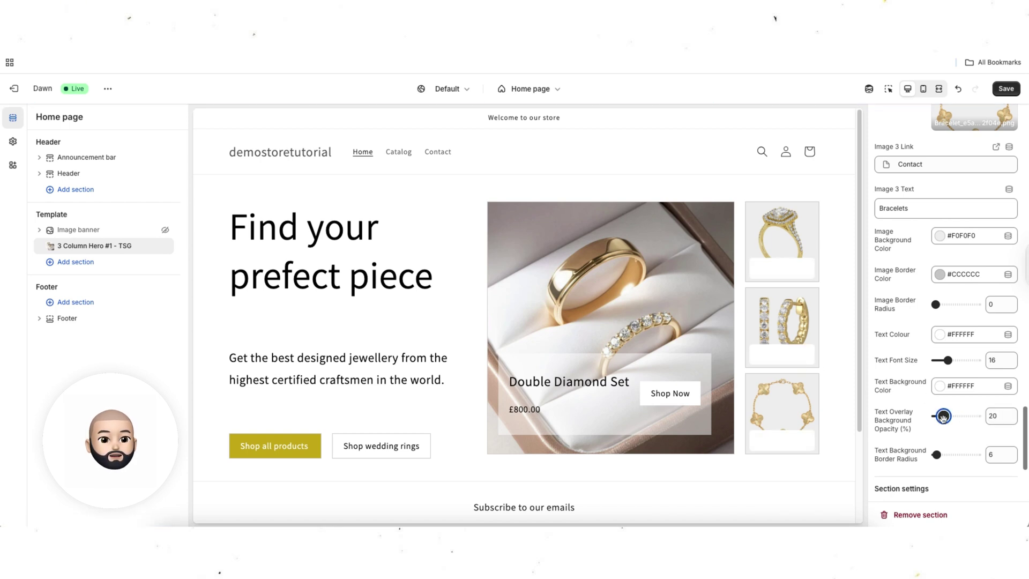
pyautogui.click(958, 89)
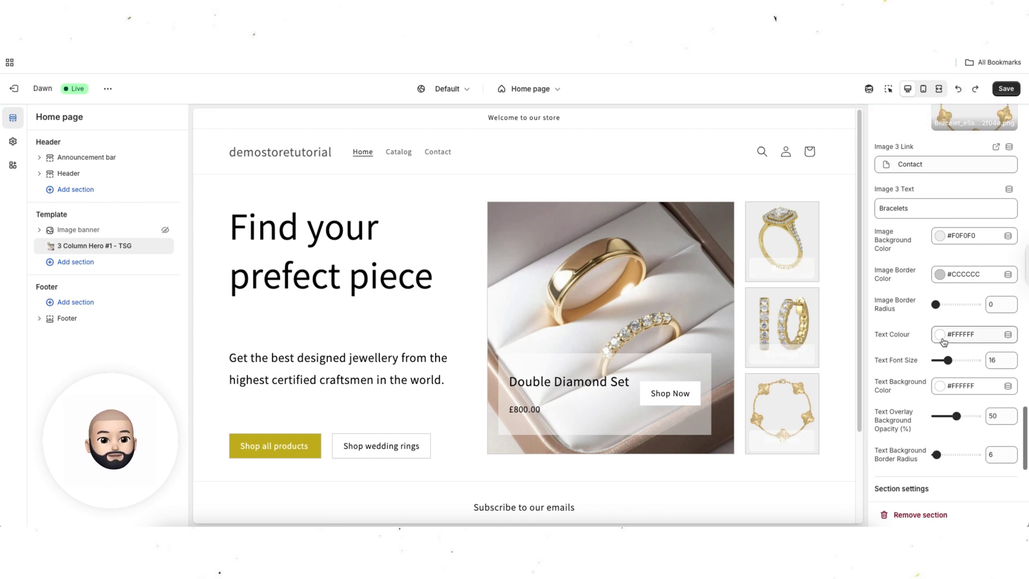
# Set the right column's text colour to #000000
pyautogui.click(940, 335)
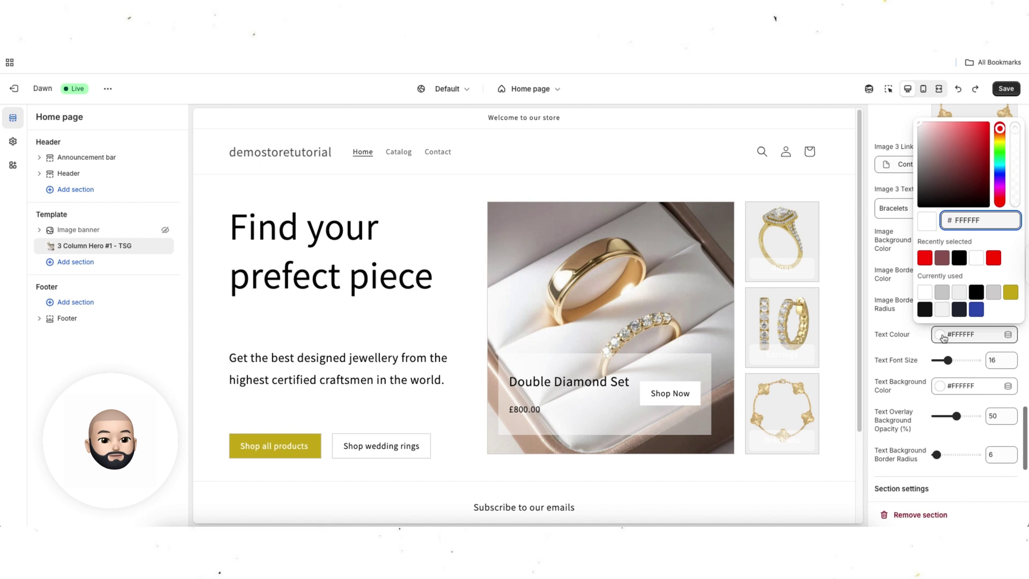
pyautogui.moveTo(950, 186); pyautogui.dragTo(918, 224)
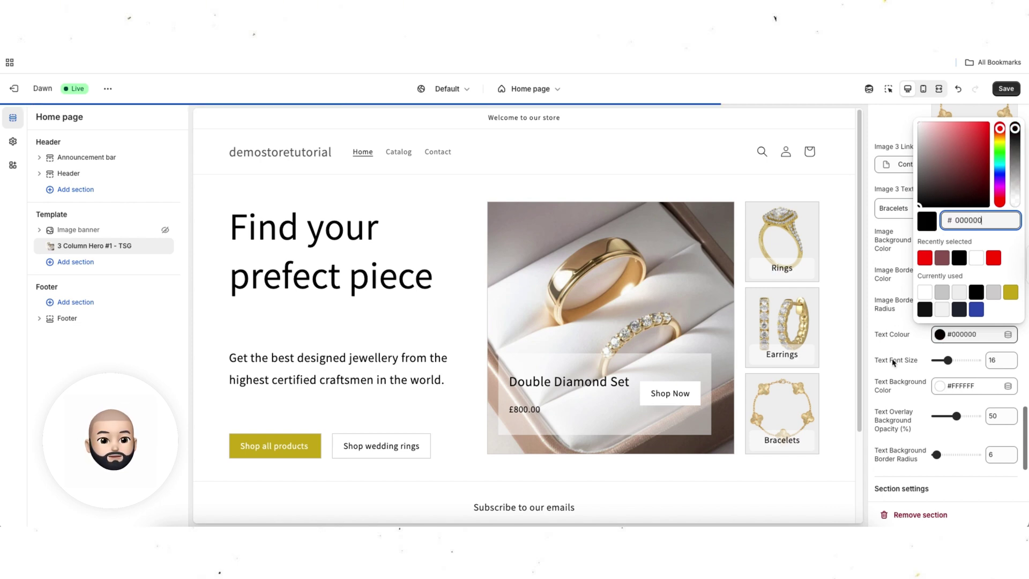
pyautogui.click(930, 386)
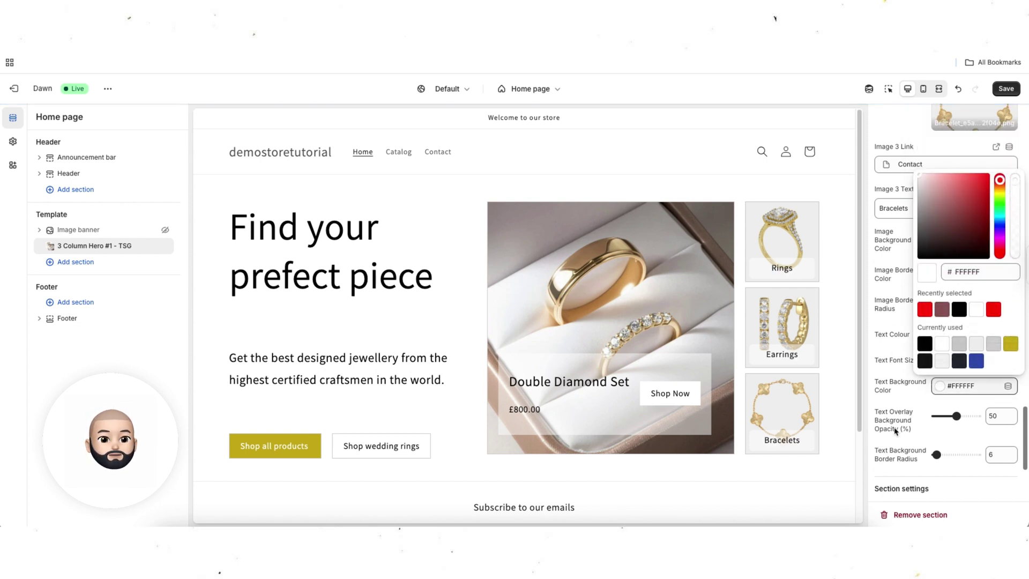
pyautogui.click(930, 387)
# Try 186 as the right column's text background border radius, and set it to 0
pyautogui.scroll(-2, 943, 375)
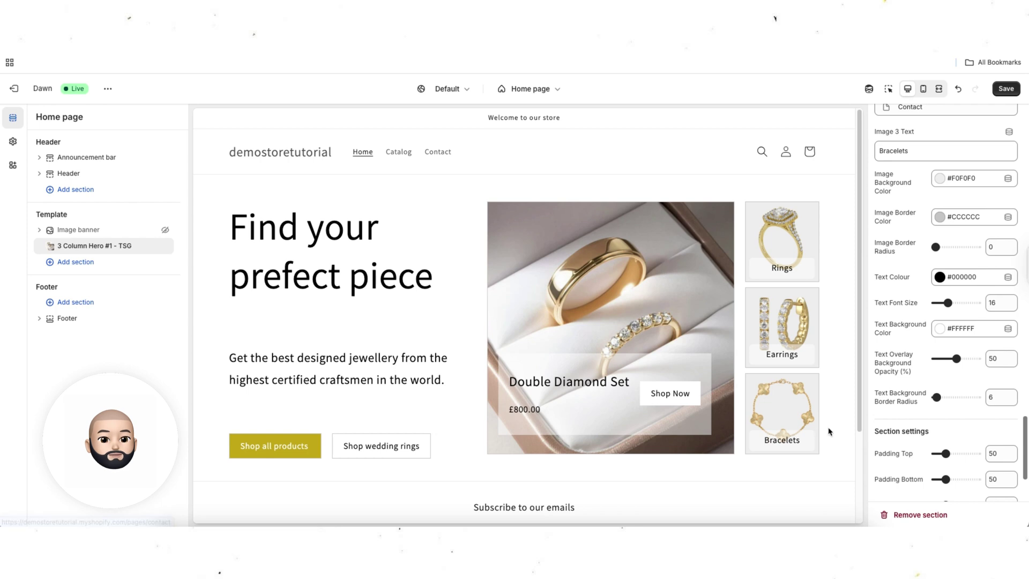
pyautogui.moveTo(955, 397); pyautogui.dragTo(961, 397)
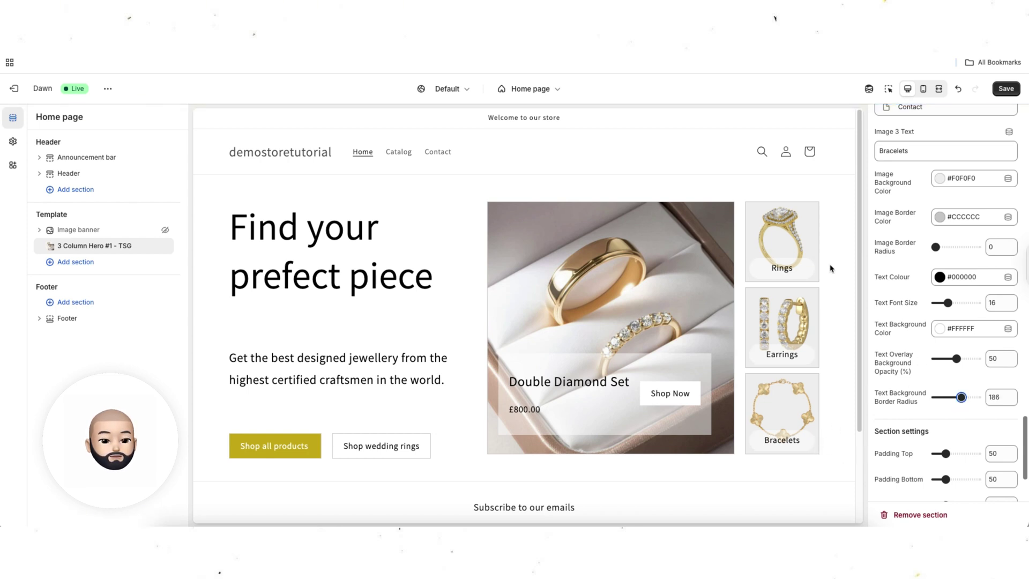
pyautogui.moveTo(960, 397); pyautogui.dragTo(920, 403)
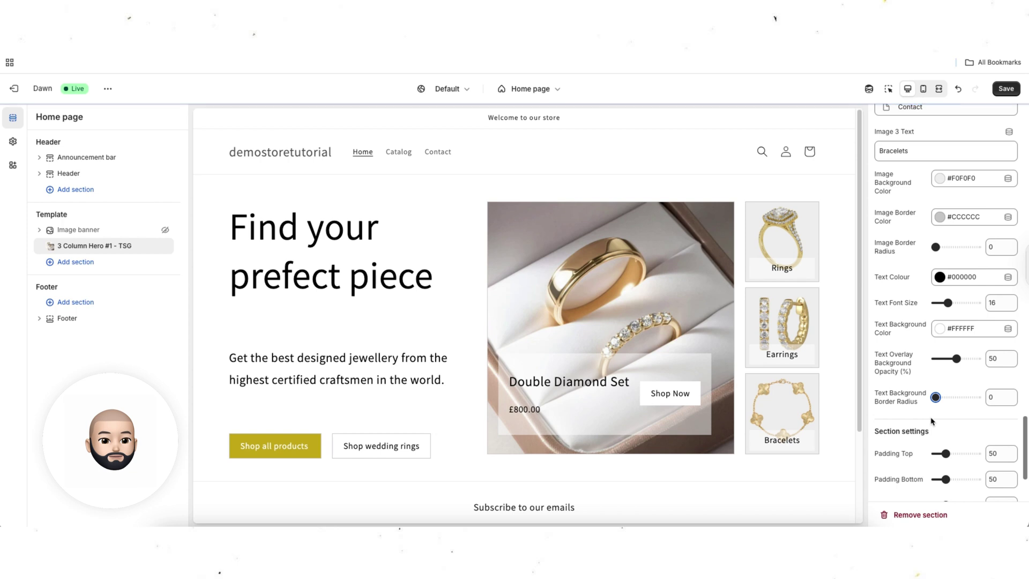
# Try 0 as the hero section's top padding, and undo the change
pyautogui.scroll(-1, 905, 398)
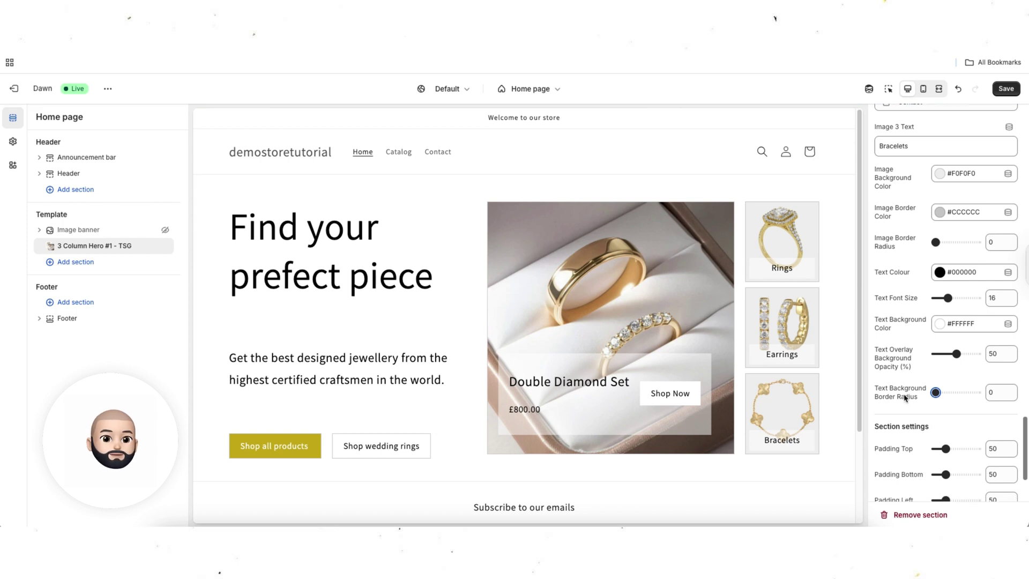
pyautogui.scroll(-3, 905, 397)
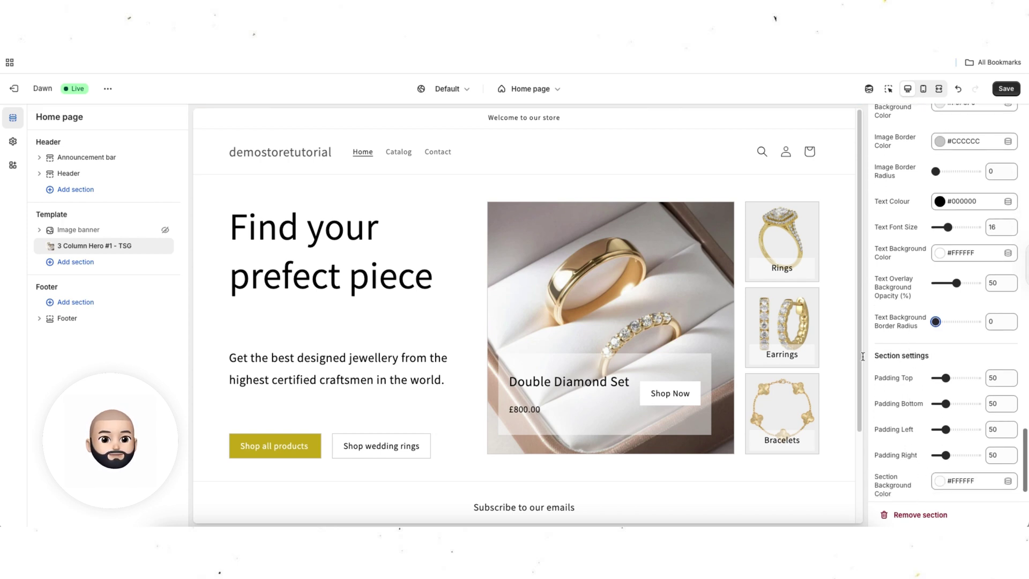
pyautogui.scroll(-1, 771, 358)
pyautogui.scroll(-2, 913, 353)
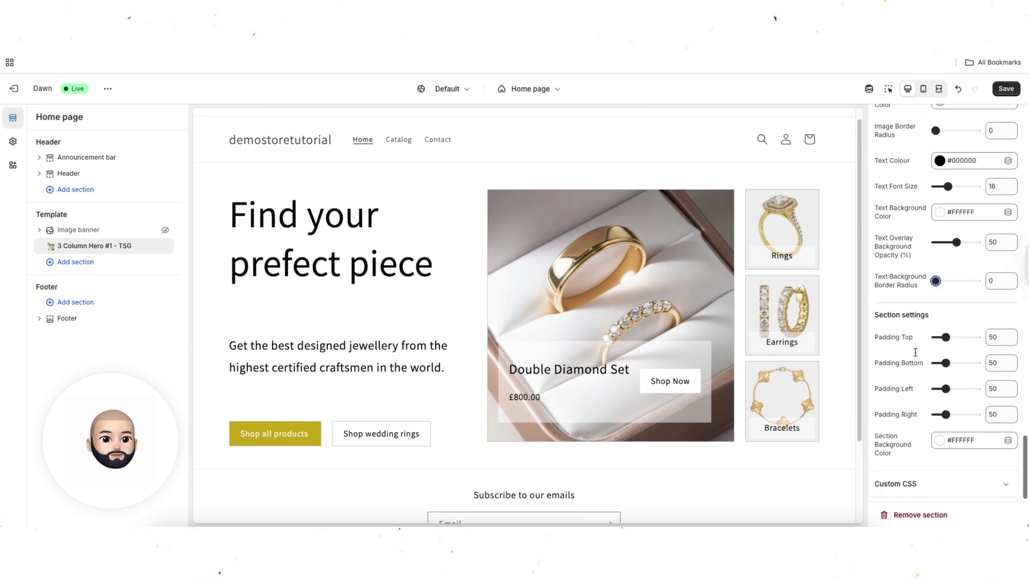
pyautogui.moveTo(875, 310); pyautogui.dragTo(927, 310)
pyautogui.click(928, 310)
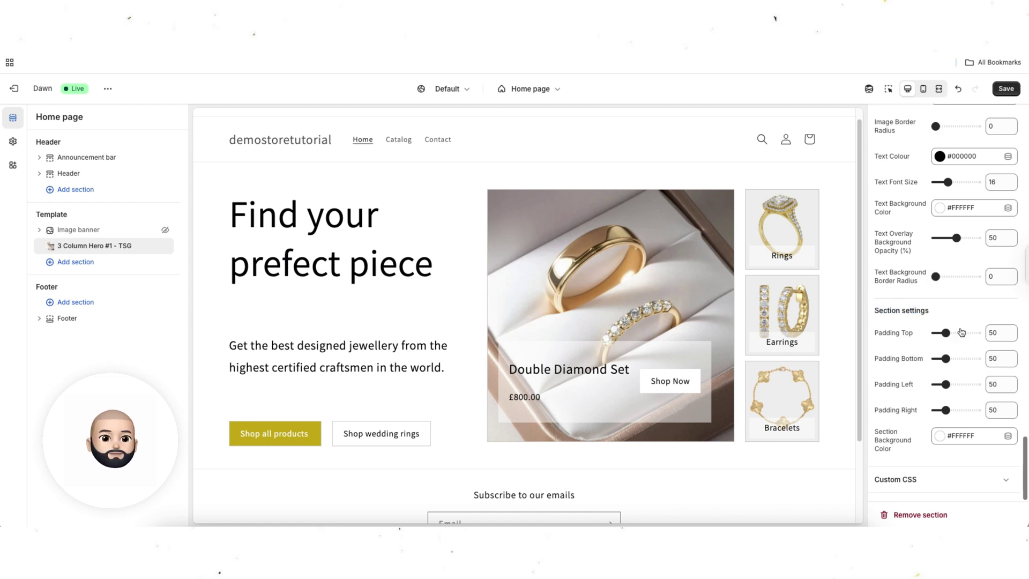
pyautogui.moveTo(945, 333); pyautogui.dragTo(918, 342)
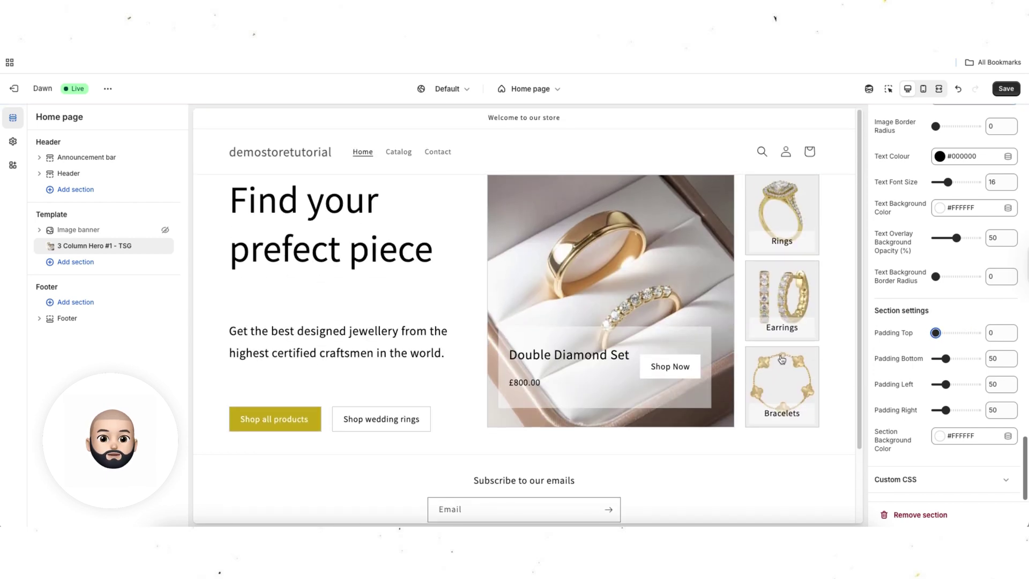
pyautogui.click(958, 89)
pyautogui.click(958, 89)
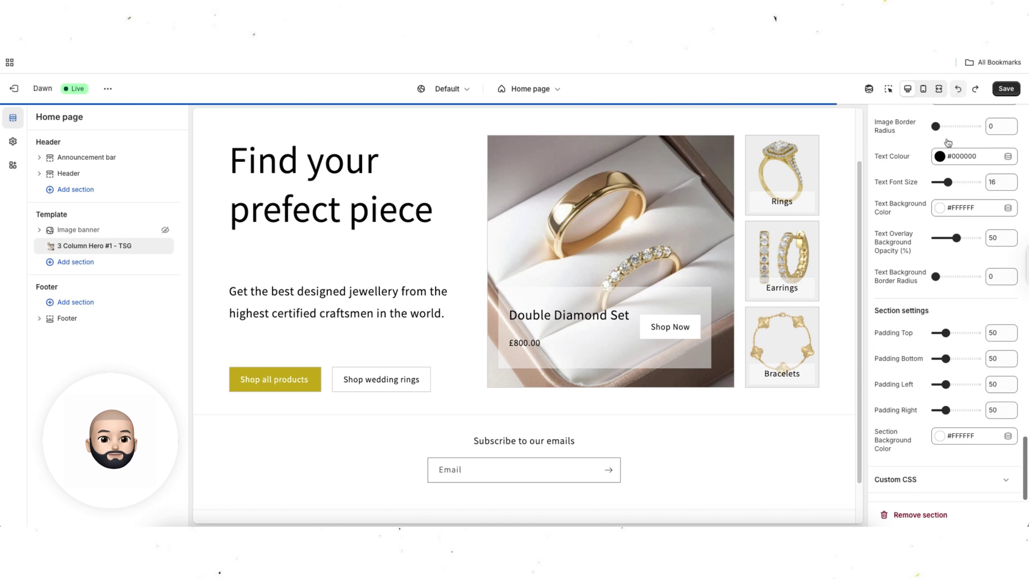
# Try 140 as the hero section's bottom padding and as its left padding, undoing each change
pyautogui.moveTo(946, 358); pyautogui.dragTo(964, 358)
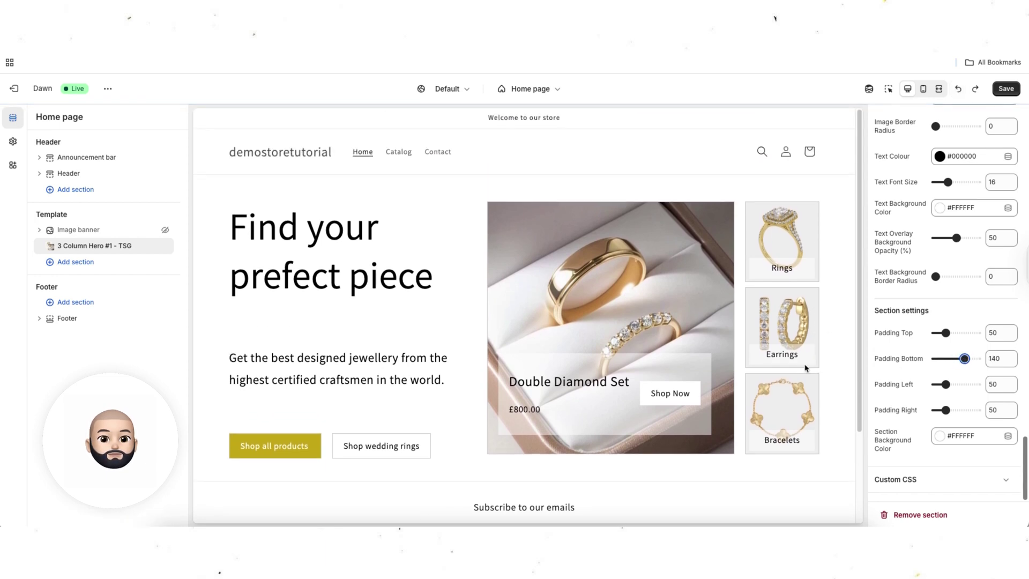
pyautogui.click(957, 89)
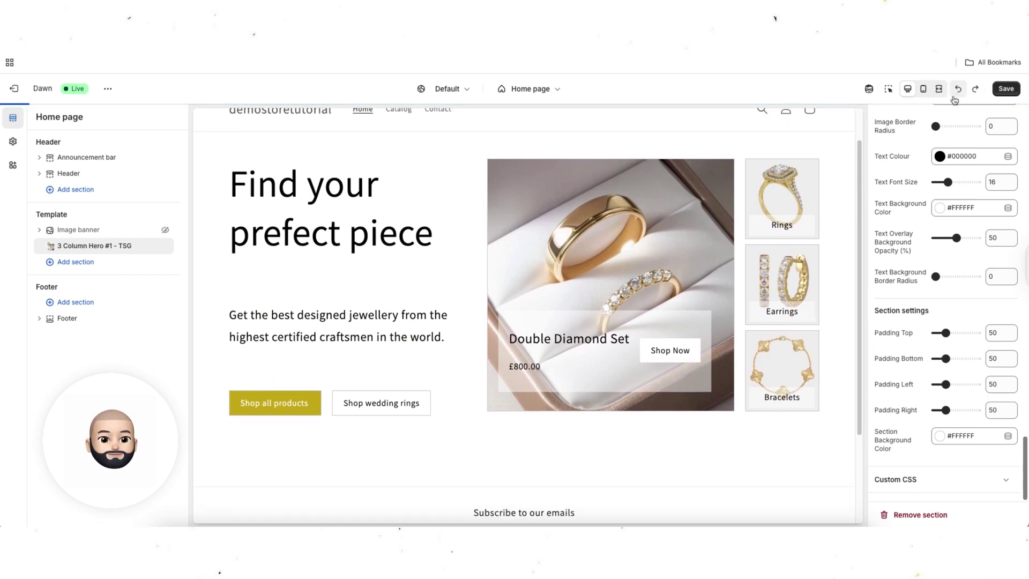
pyautogui.moveTo(946, 384); pyautogui.dragTo(964, 384)
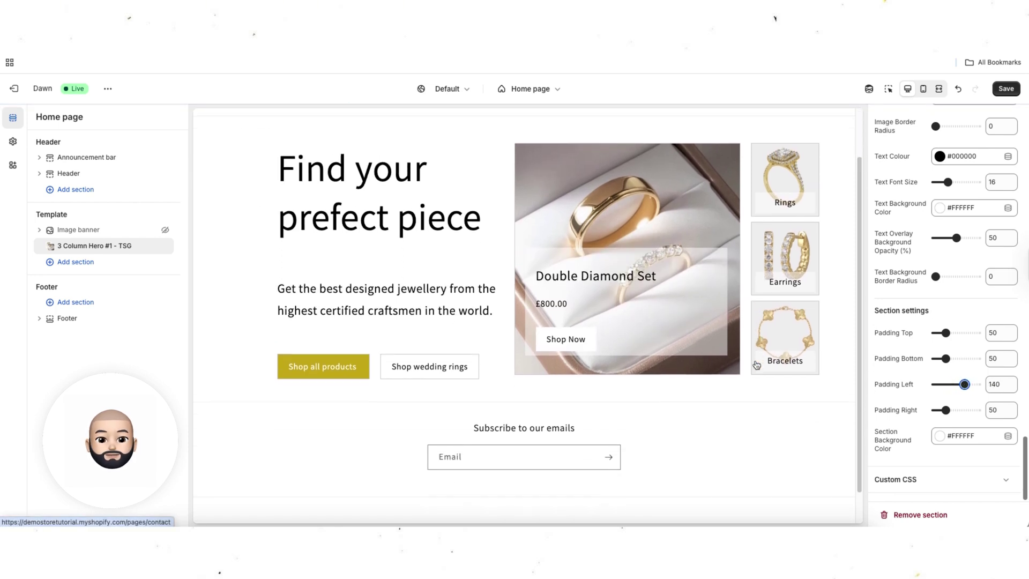
pyautogui.click(958, 90)
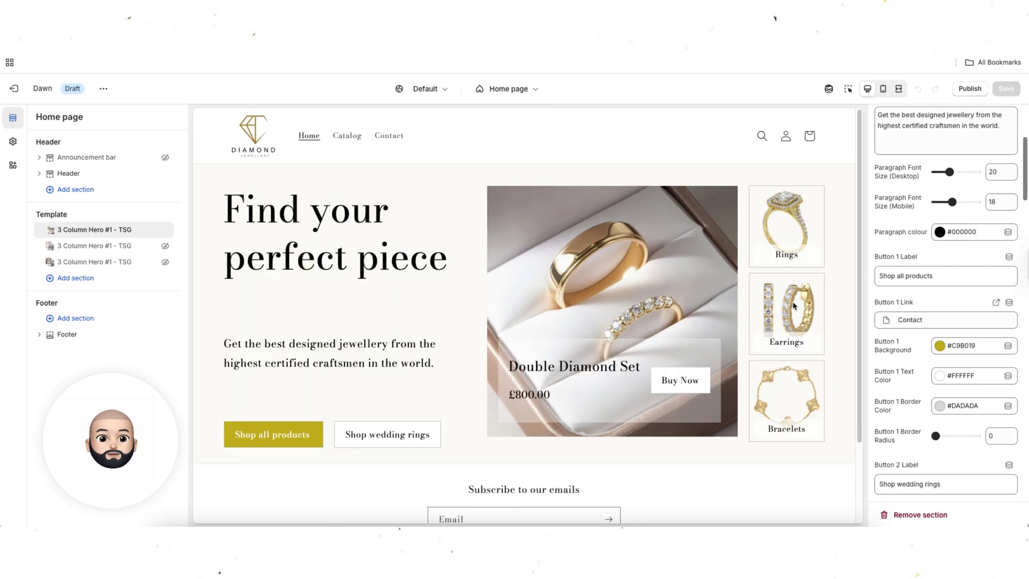
# Copy the section background color value #FCFBF7 from the 3 Column Hero section in the draft Dawn theme
pyautogui.scroll(-20, 963, 437)
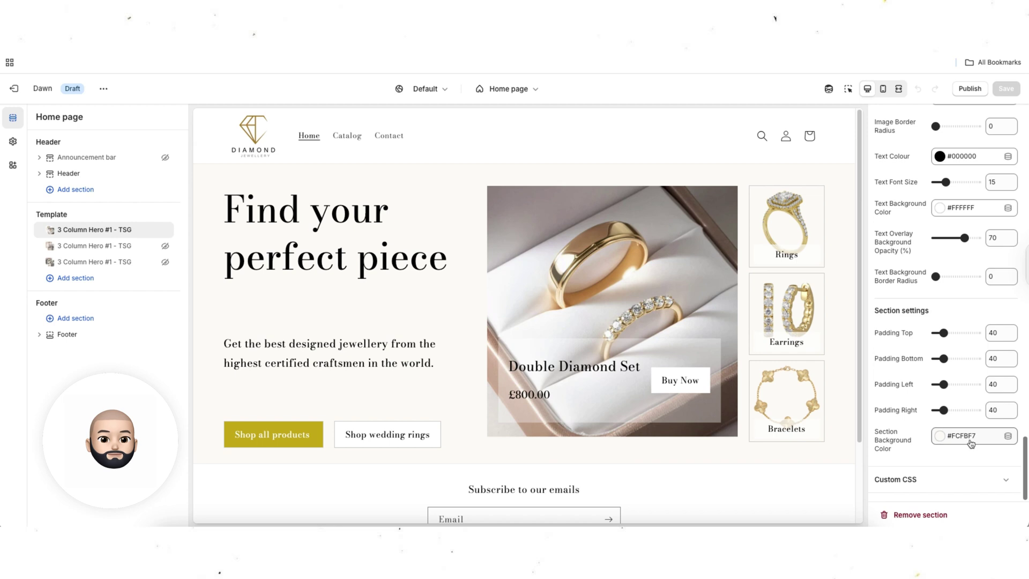
pyautogui.click(971, 444)
pyautogui.doubleClick(972, 356)
pyautogui.rightClick(972, 356)
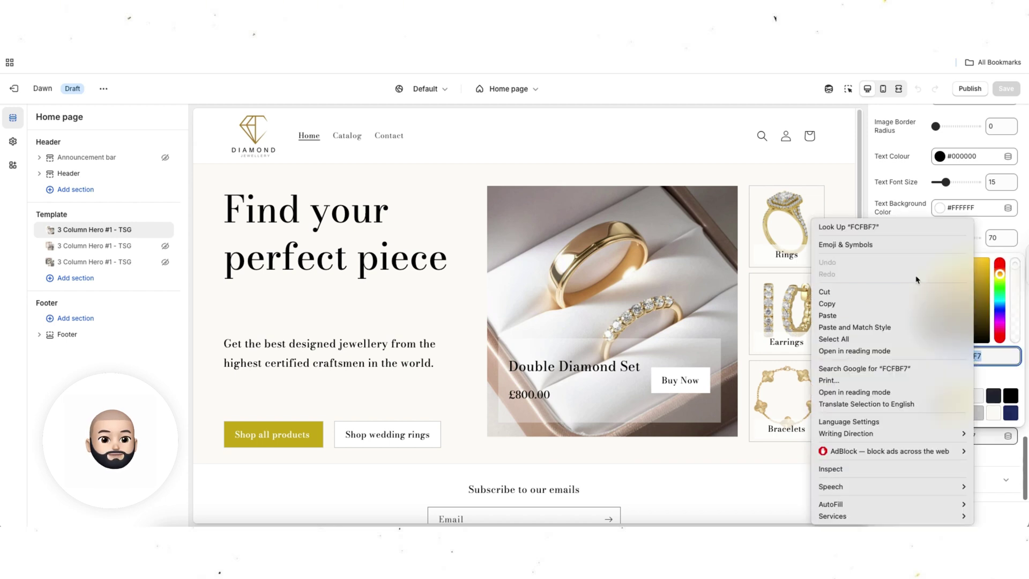
pyautogui.click(899, 303)
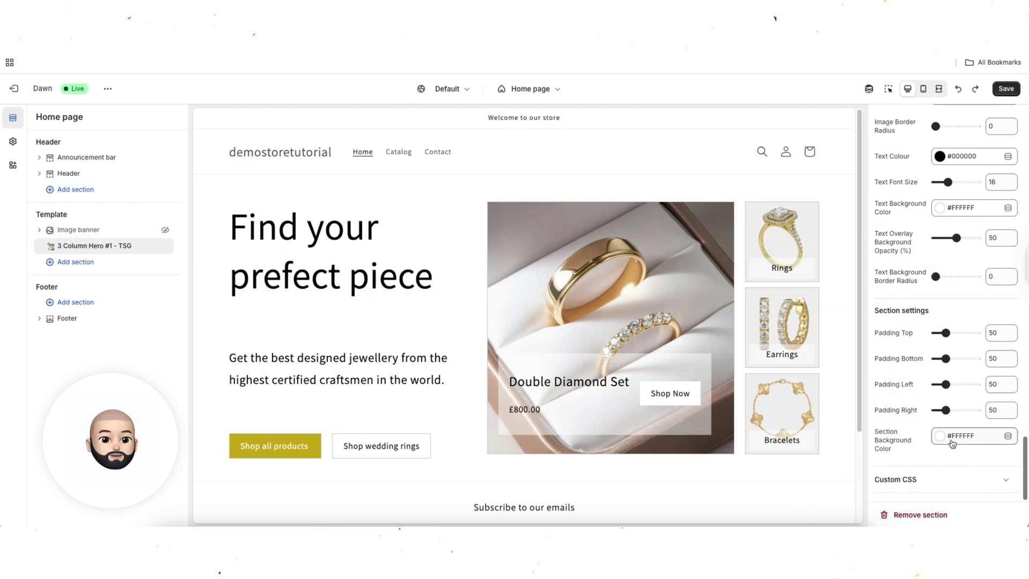
# Set the live theme's hero section background color to the copied value #FCFBF7
pyautogui.click(971, 435)
pyautogui.doubleClick(967, 321)
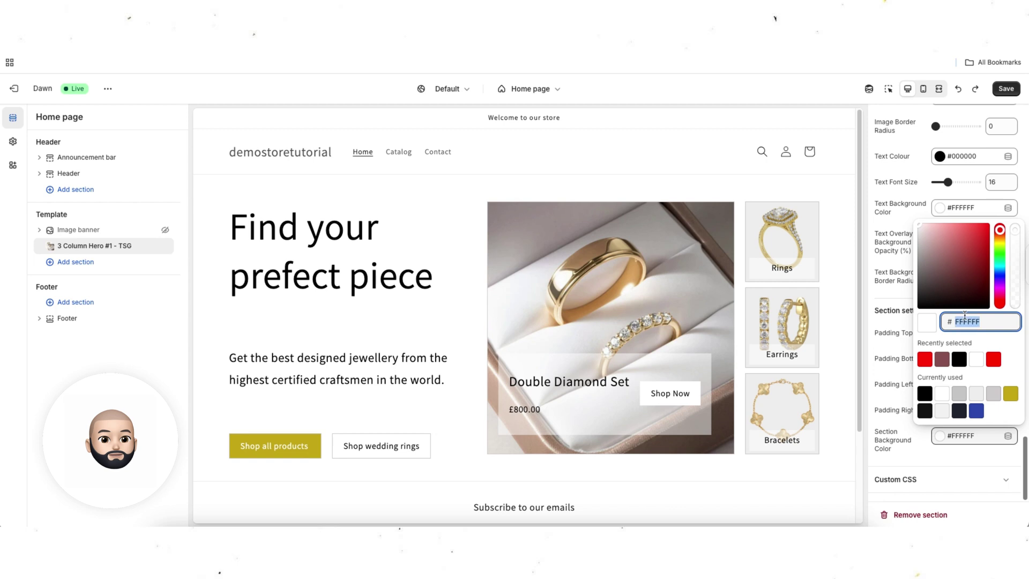
pyautogui.rightClick(965, 315)
pyautogui.click(945, 315)
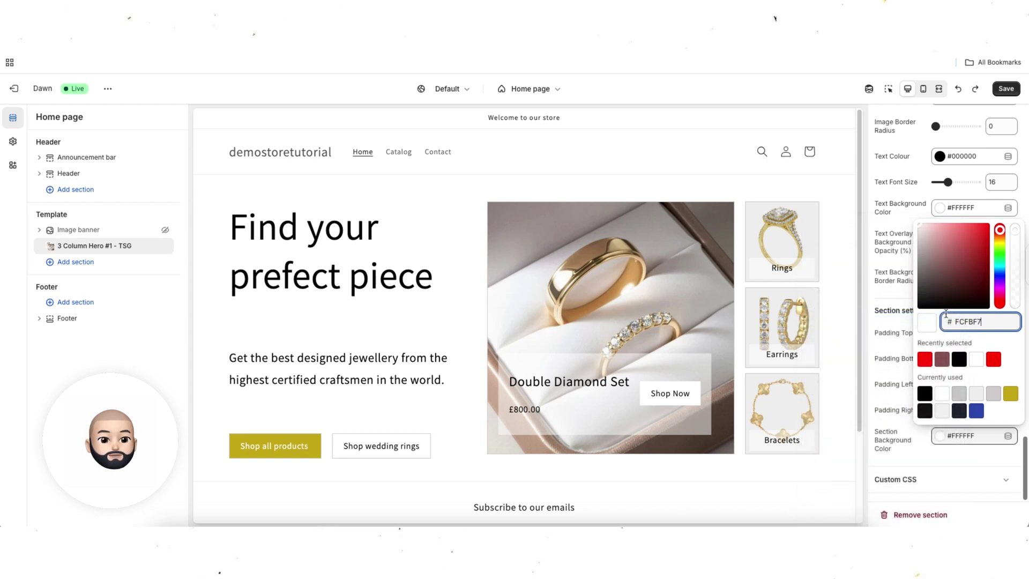
pyautogui.click(994, 345)
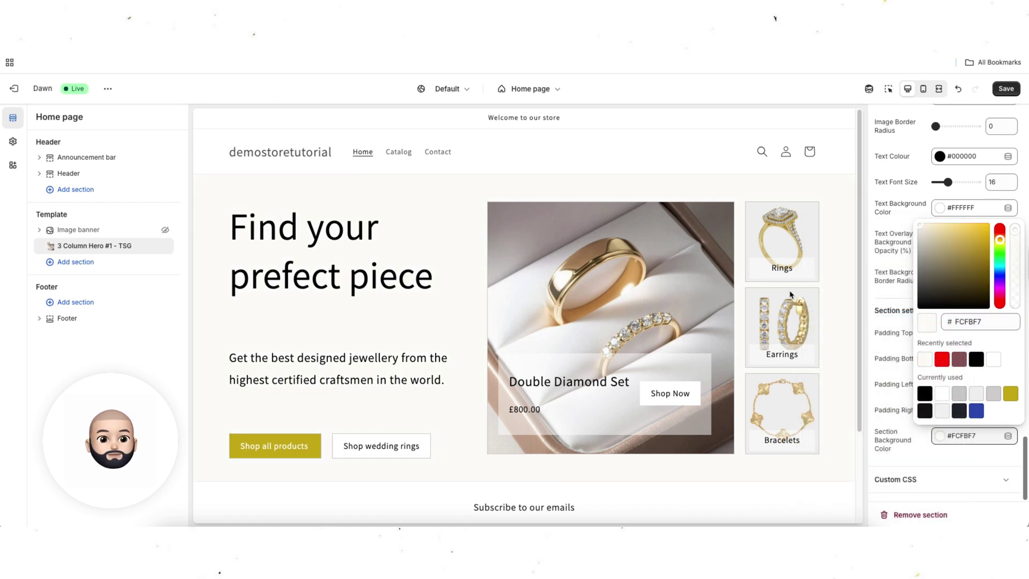
# Try #DAC570 as the hero section's background color, and undo the change
pyautogui.click(952, 235)
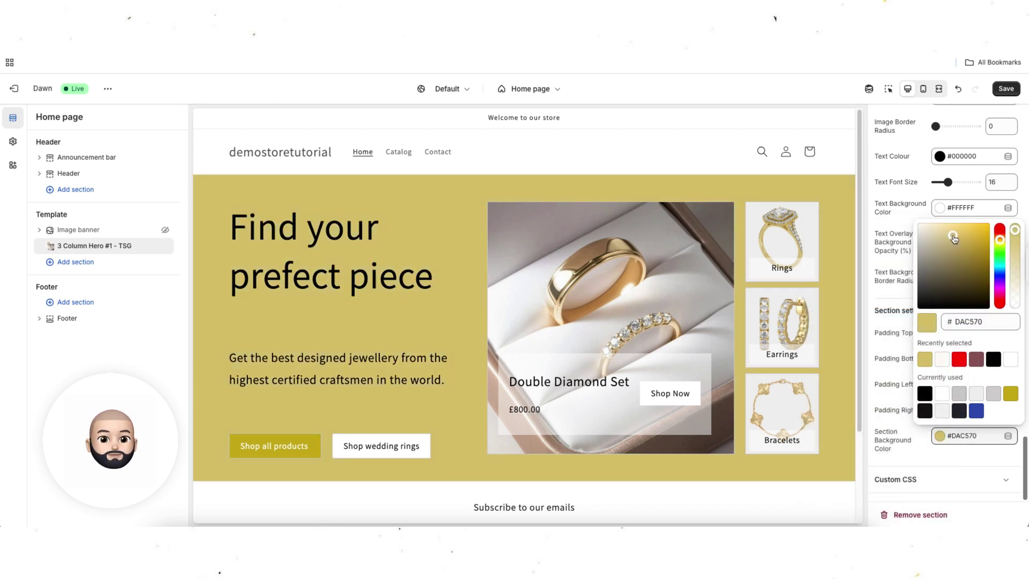
pyautogui.click(957, 90)
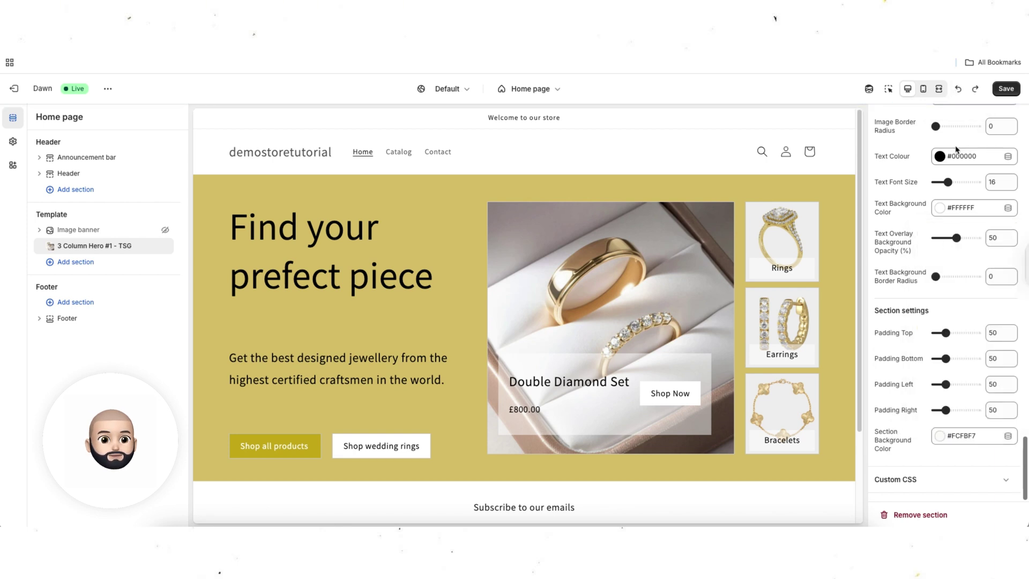
pyautogui.click(970, 436)
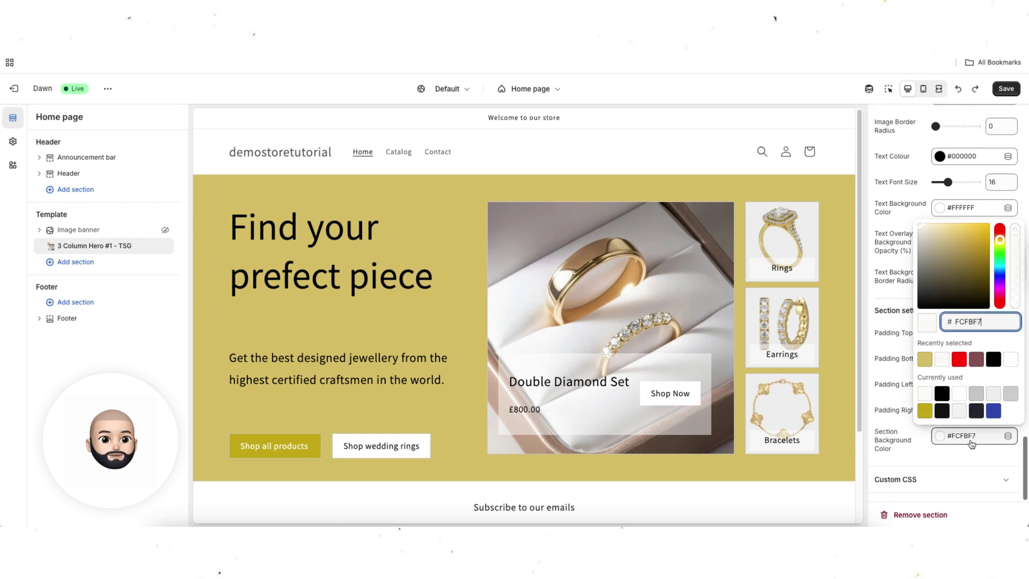
pyautogui.click(898, 404)
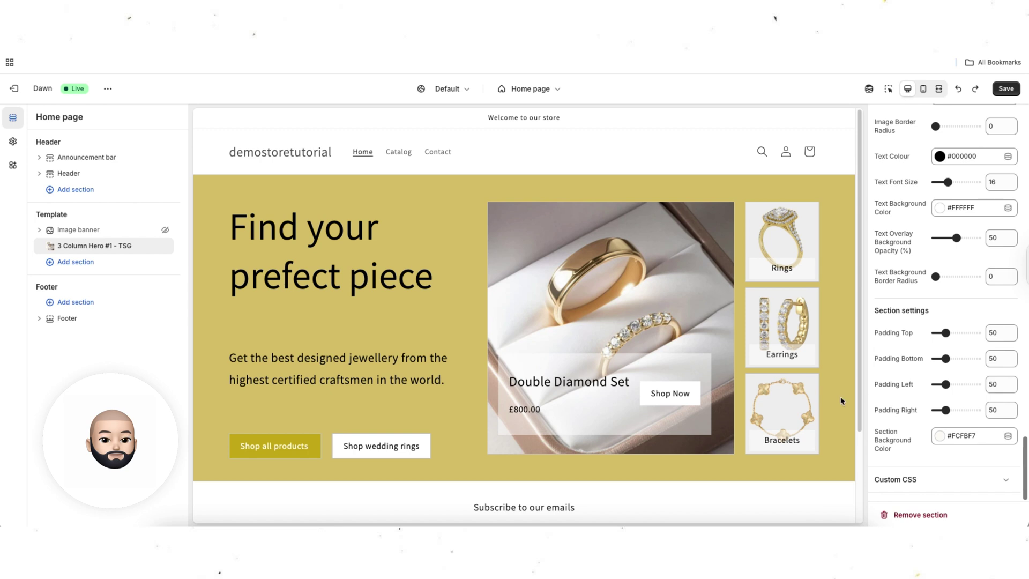
# Save the home page changes in the live theme
pyautogui.click(998, 95)
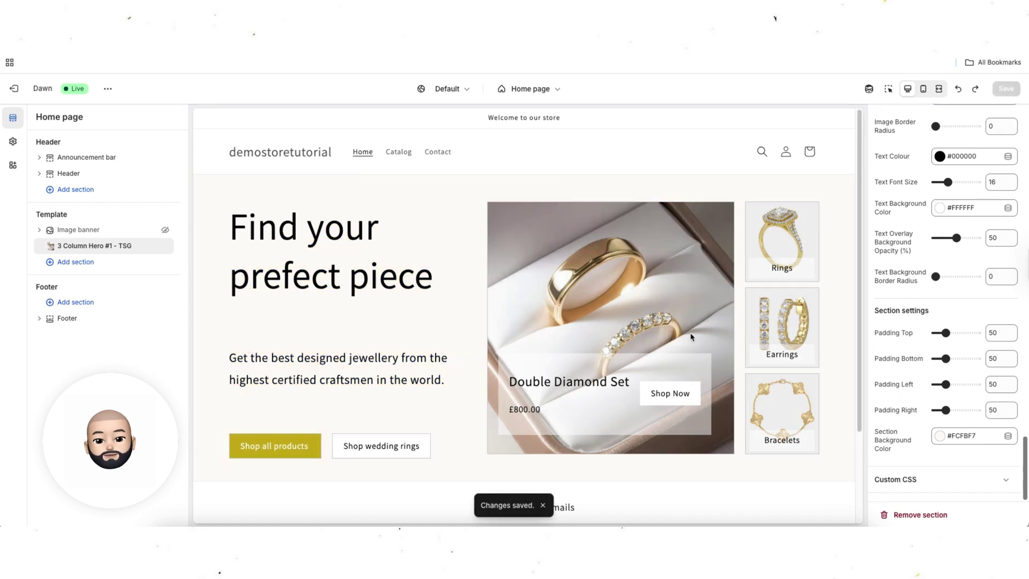
pyautogui.scroll(10, 902, 427)
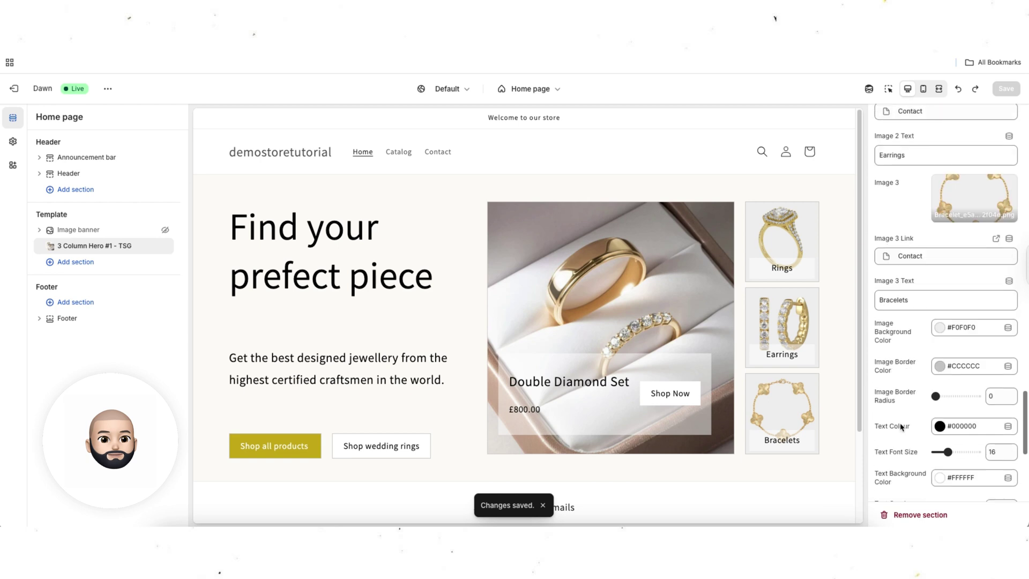
pyautogui.scroll(10, 902, 427)
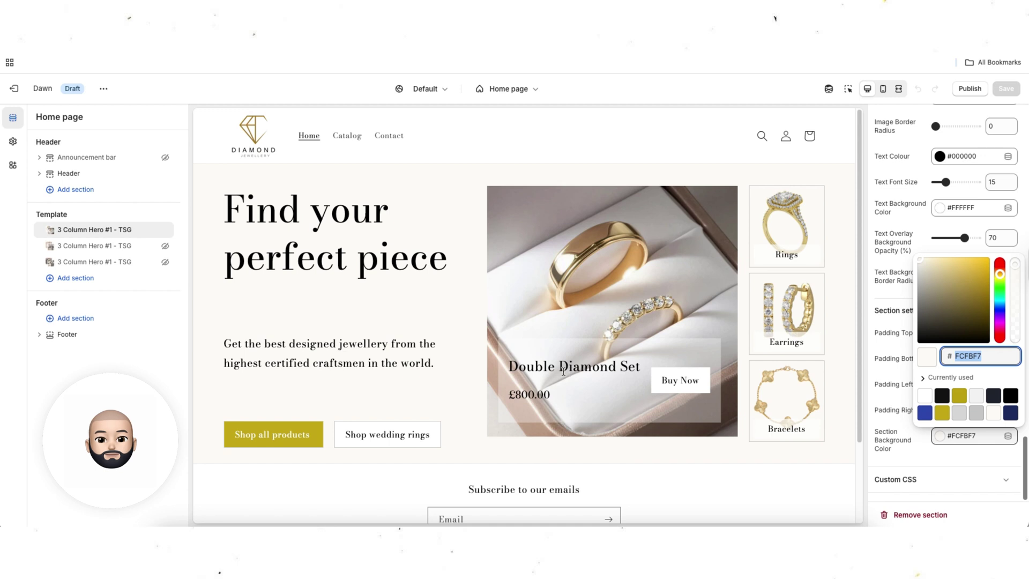
# Open the Typography group of the draft theme's settings to view its fonts
pyautogui.click(879, 302)
pyautogui.scroll(10, 943, 300)
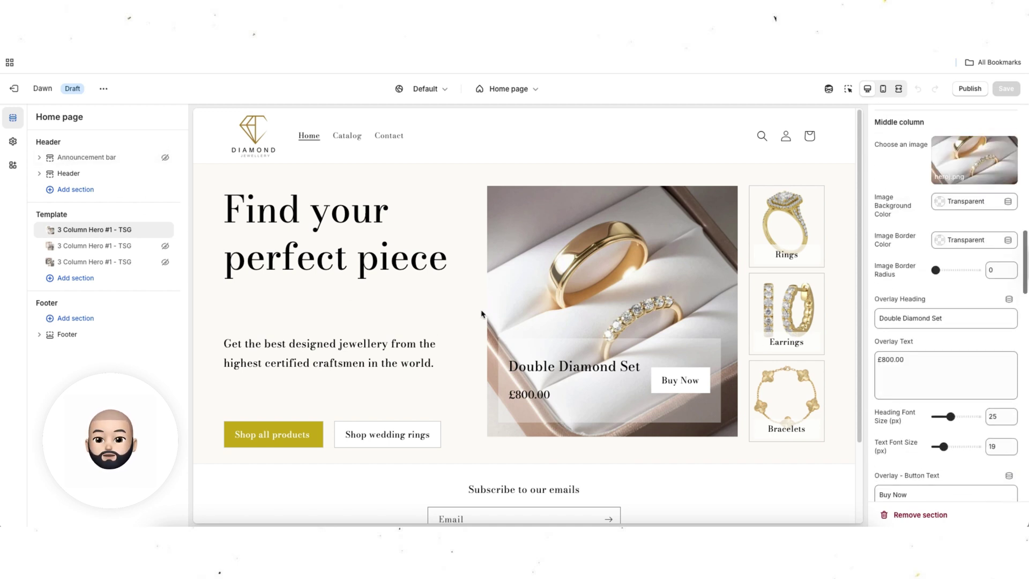
pyautogui.click(14, 142)
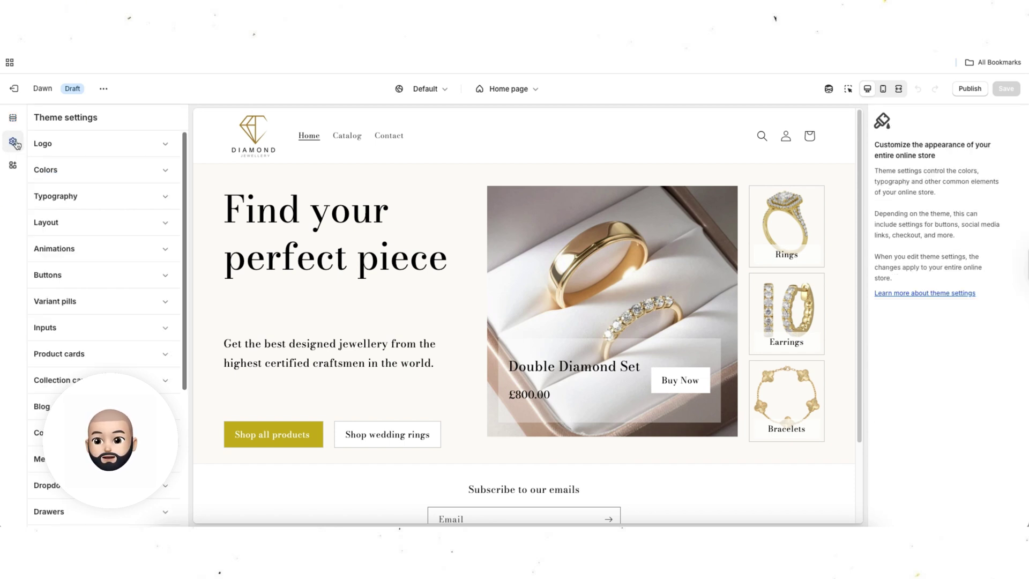
pyautogui.click(74, 198)
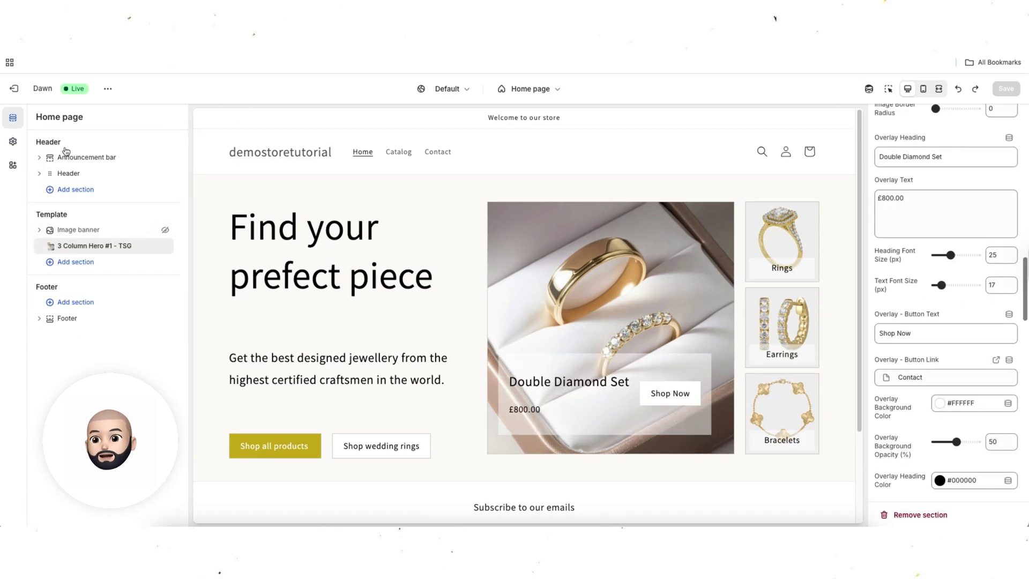
# Set the headings font to Bodoni Moda in the live theme's typography settings
pyautogui.click(12, 140)
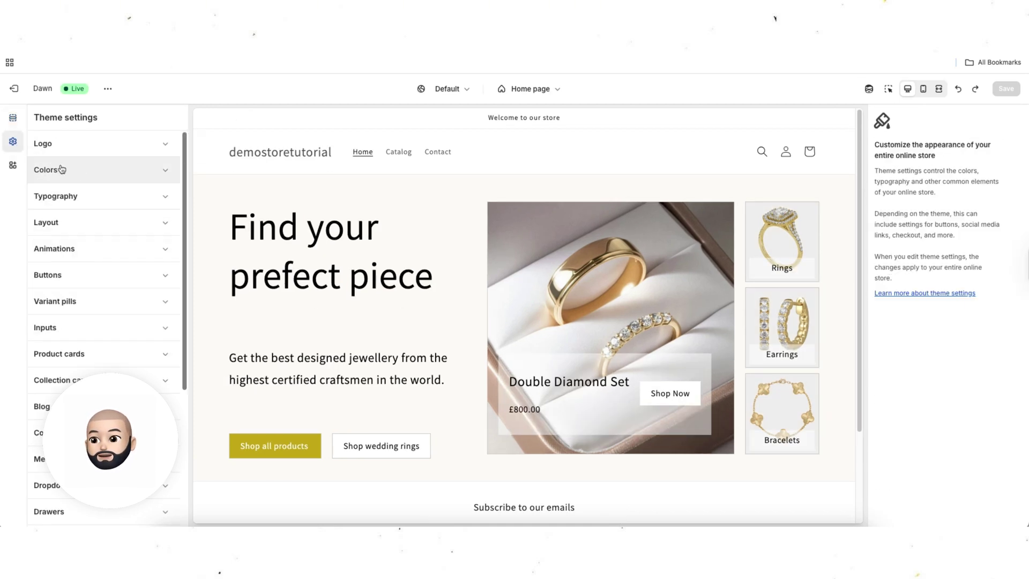
pyautogui.click(94, 197)
pyautogui.click(107, 243)
pyautogui.click(122, 142)
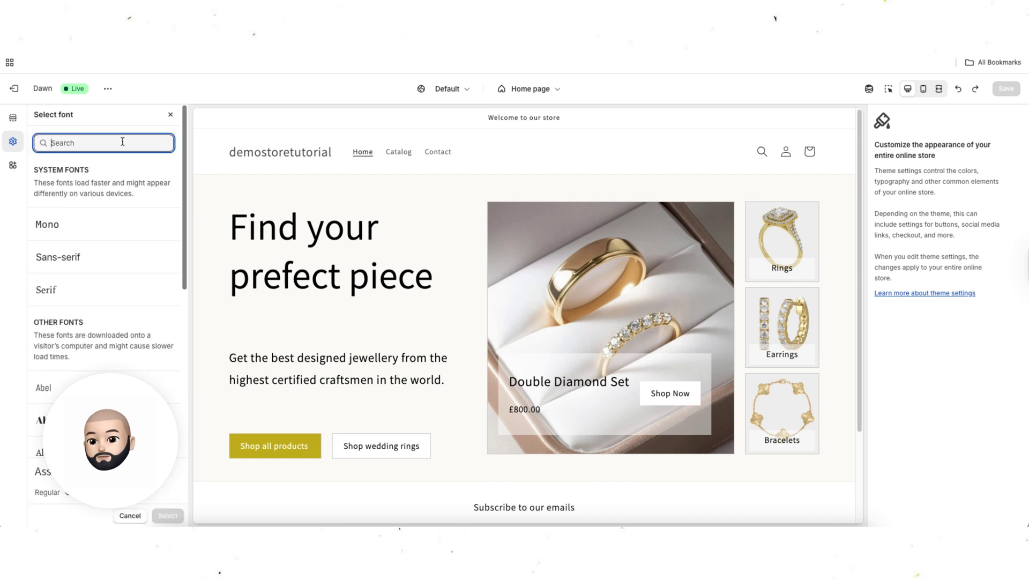
pyautogui.write('bodoni')
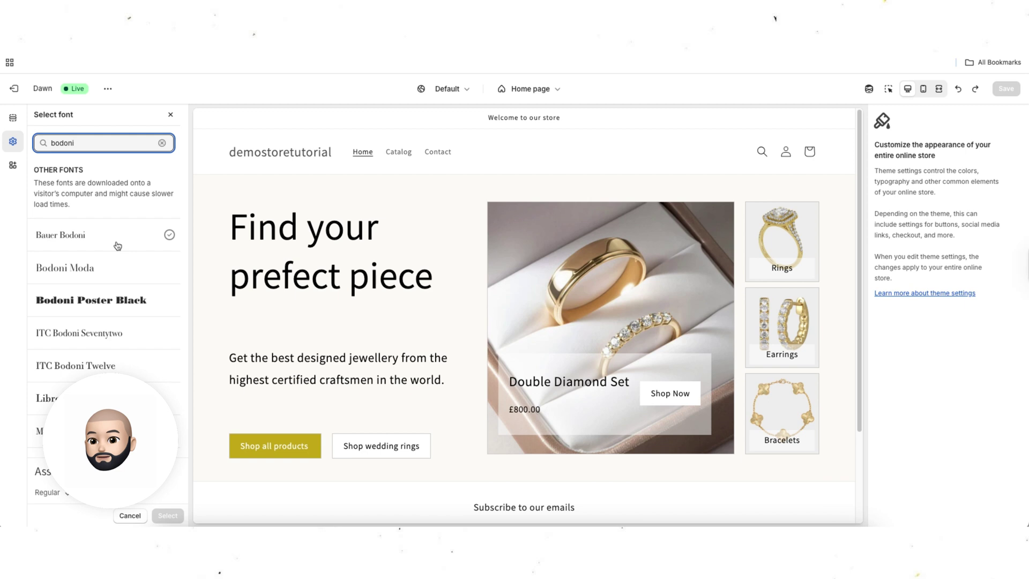
pyautogui.click(112, 268)
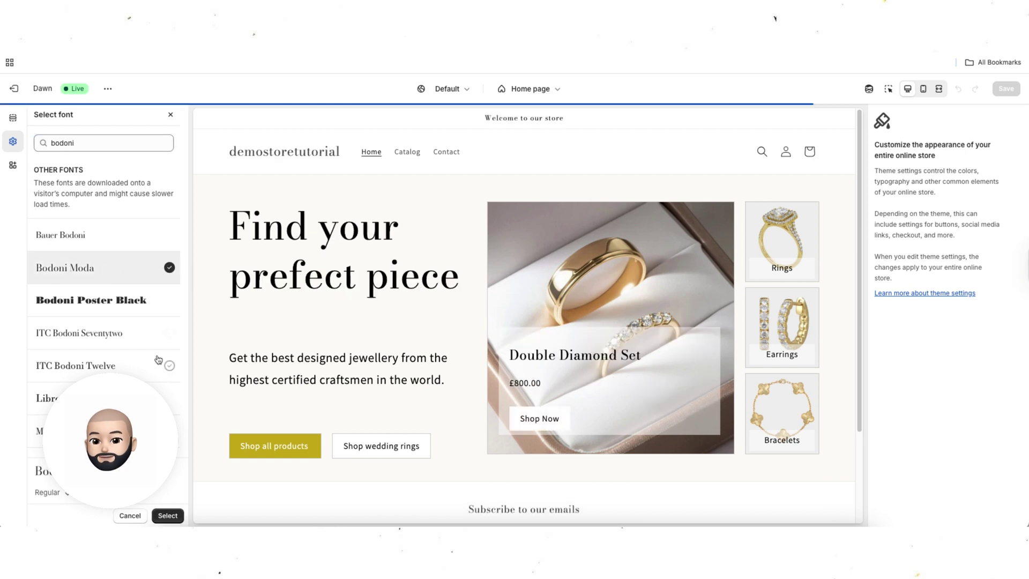
pyautogui.click(168, 516)
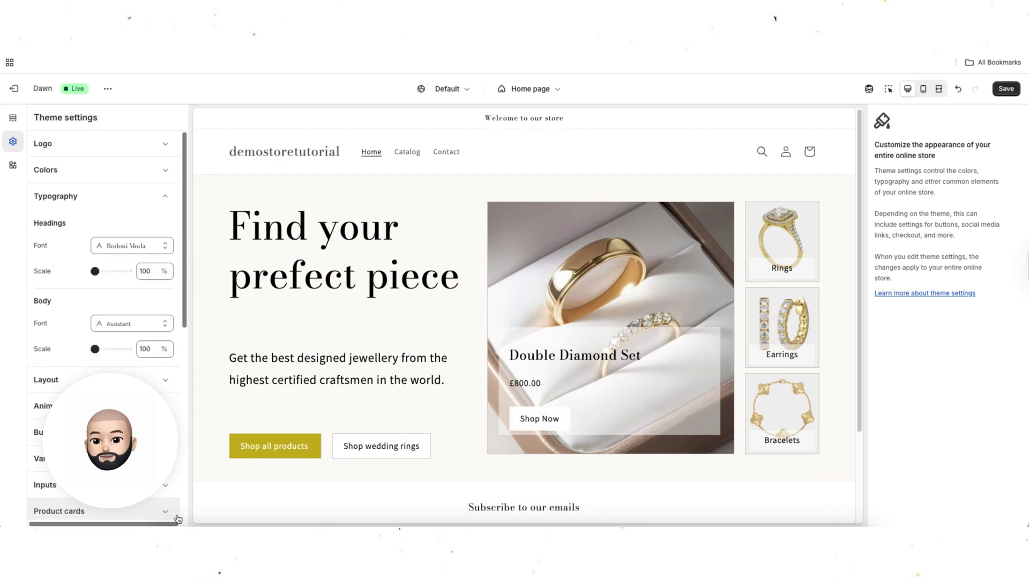
# Set the live theme's body font to Bodoni Moda
pyautogui.click(141, 326)
pyautogui.click(93, 144)
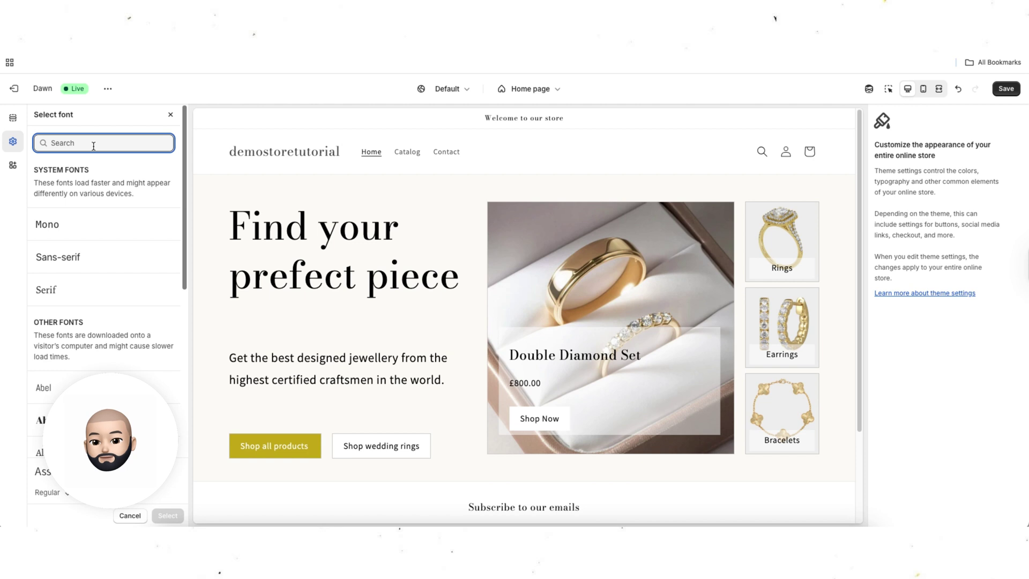
pyautogui.write('bodon')
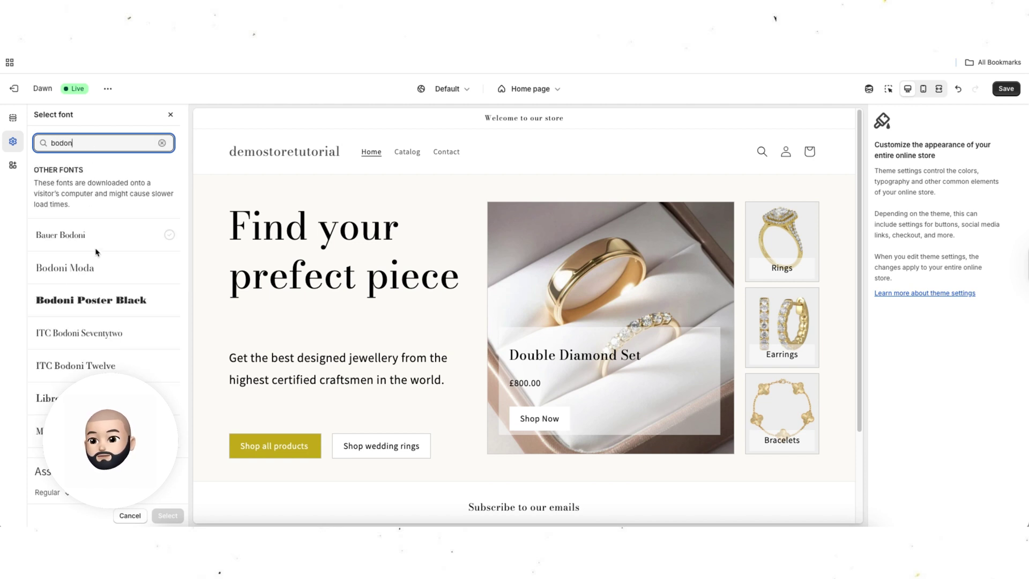
pyautogui.click(96, 275)
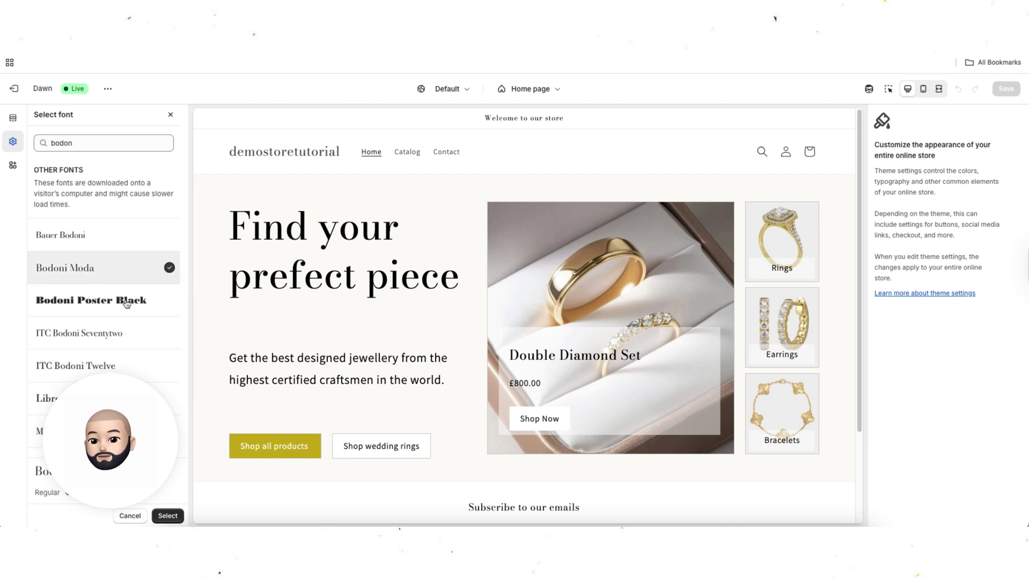
pyautogui.click(180, 516)
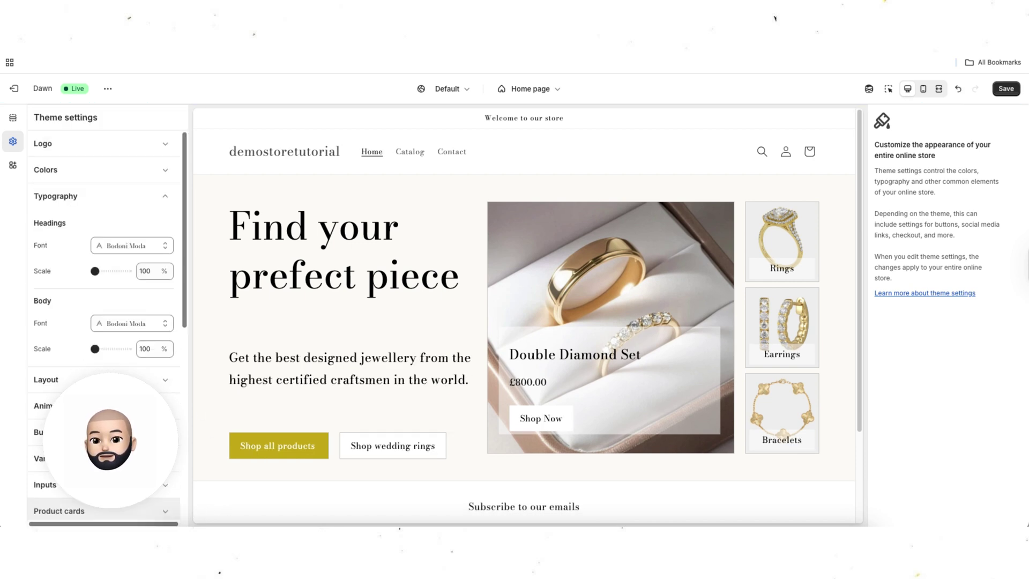
# Return to the home page sections and view the list of sections that can be added to the template
pyautogui.click(20, 123)
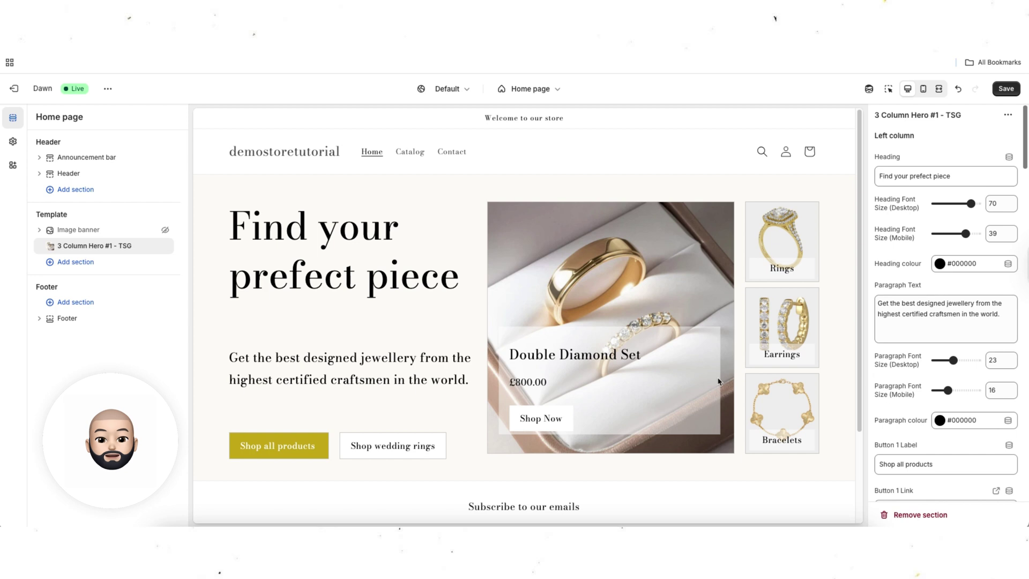
pyautogui.click(103, 261)
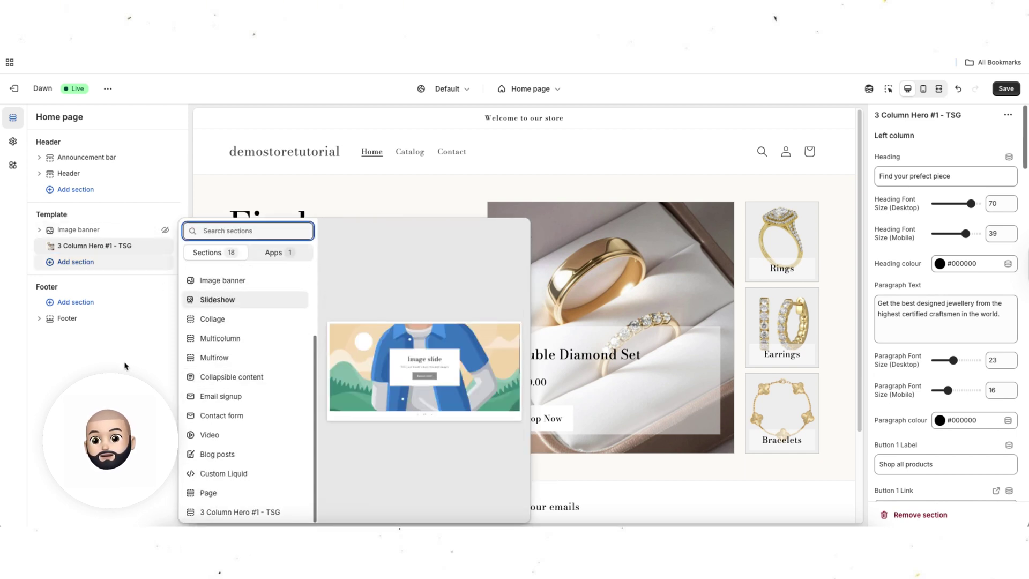
pyautogui.click(652, 262)
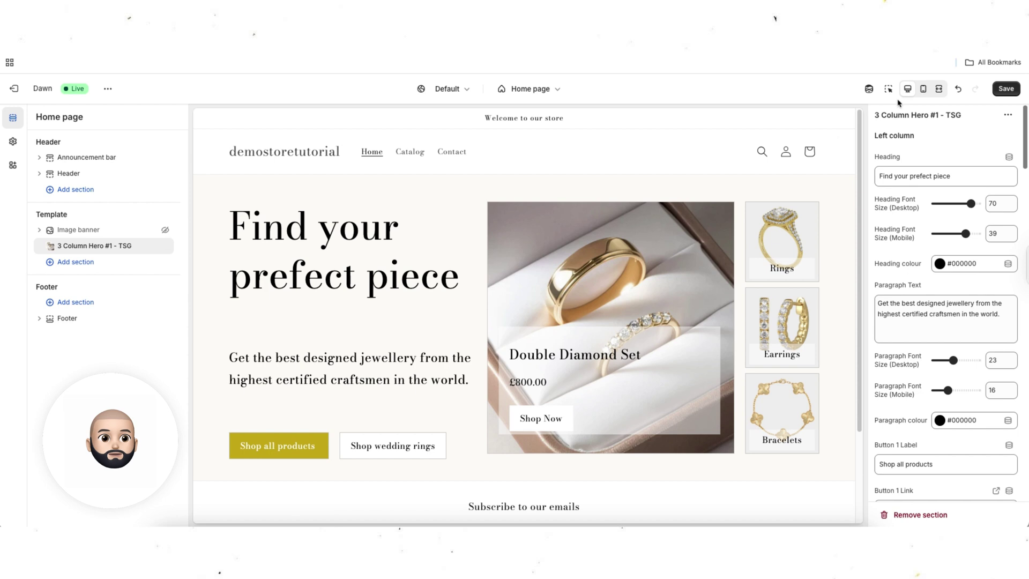
# Preview the home page in mobile view and examine the hero section's heading, buttons, product overlay and collection images
pyautogui.click(922, 89)
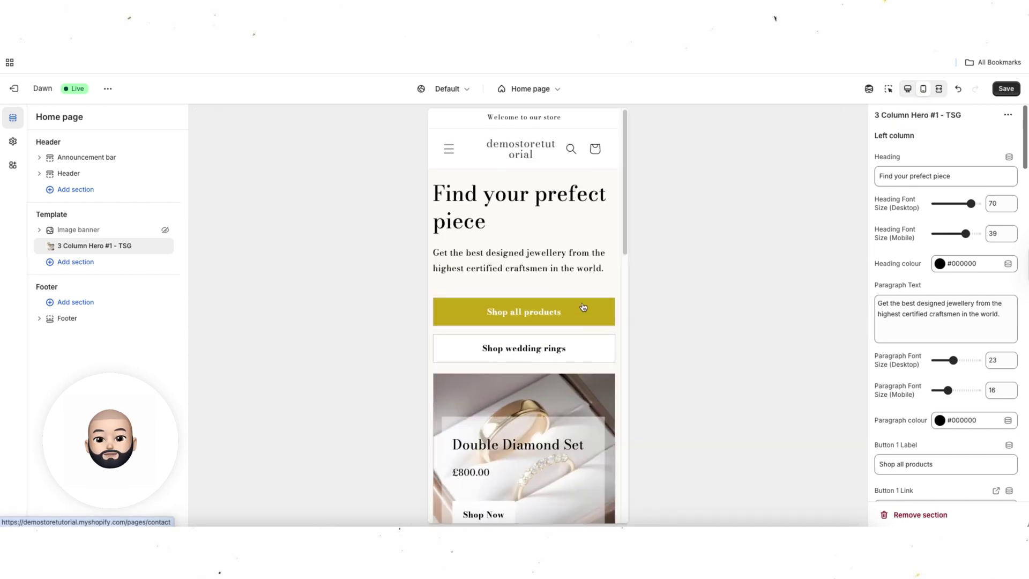
pyautogui.scroll(-3, 584, 310)
pyautogui.scroll(3, 511, 285)
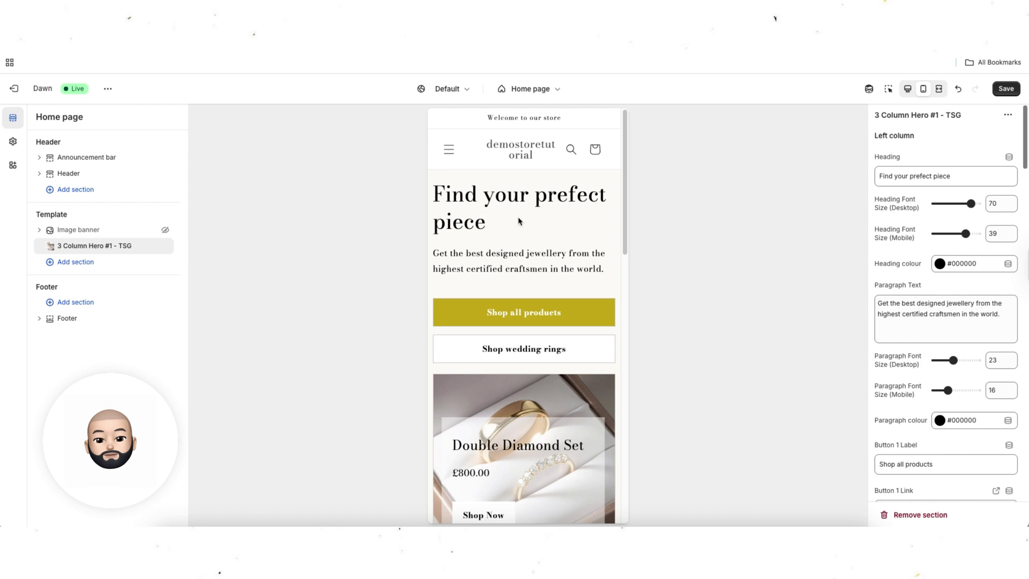
pyautogui.scroll(-2, 569, 316)
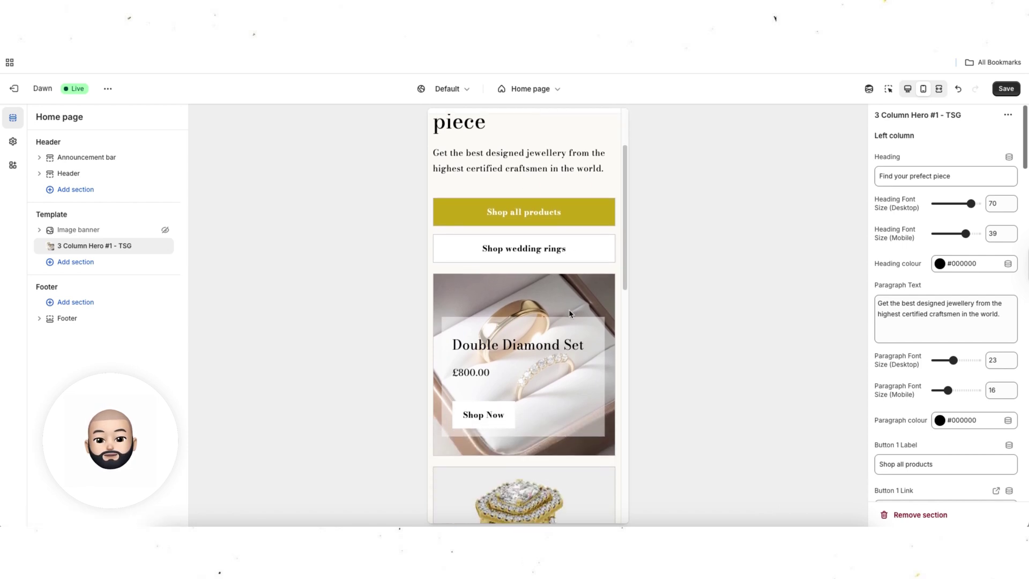
pyautogui.scroll(-1, 570, 313)
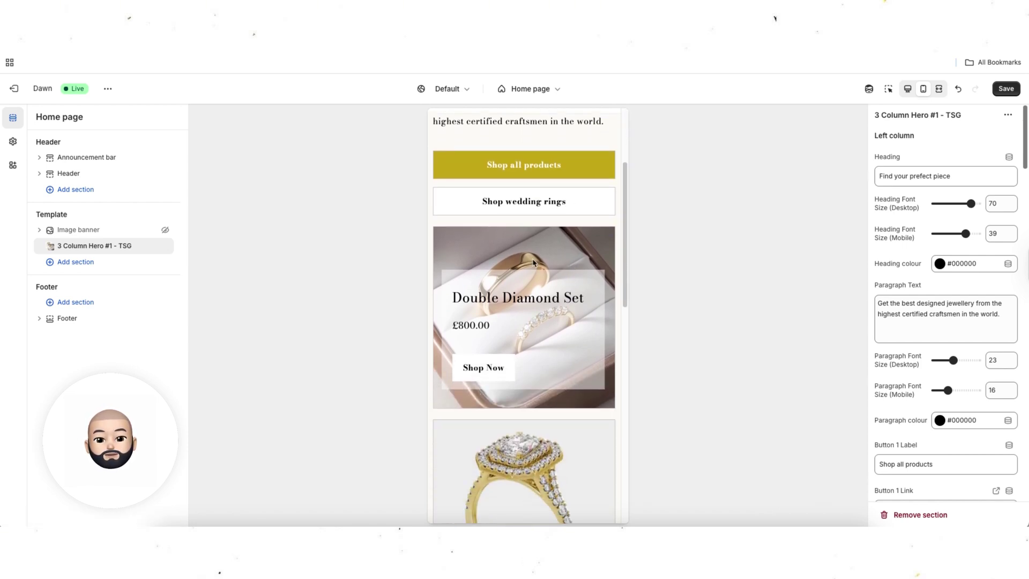
pyautogui.scroll(-10, 569, 327)
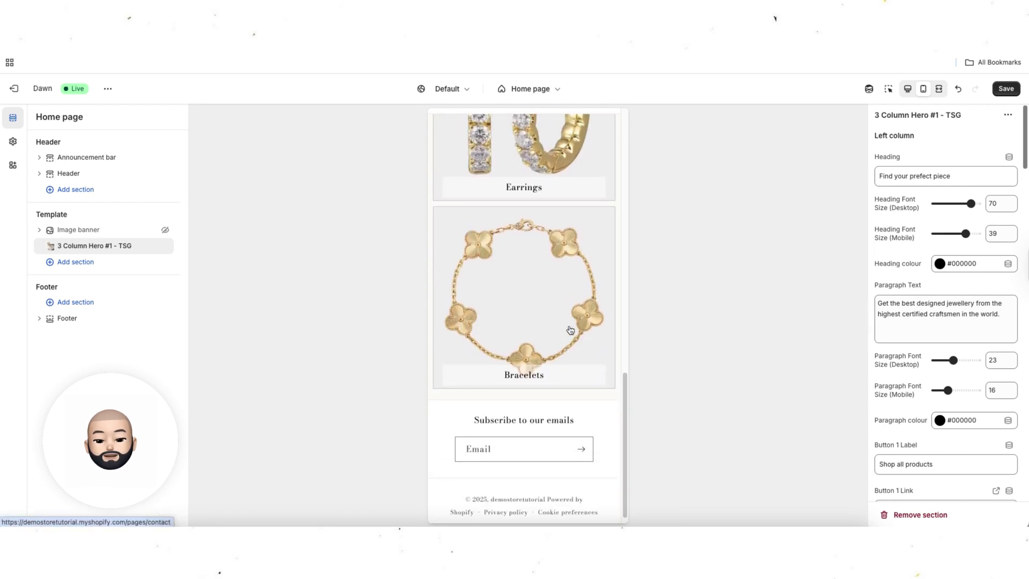
pyautogui.scroll(12, 569, 329)
pyautogui.scroll(-10, 569, 329)
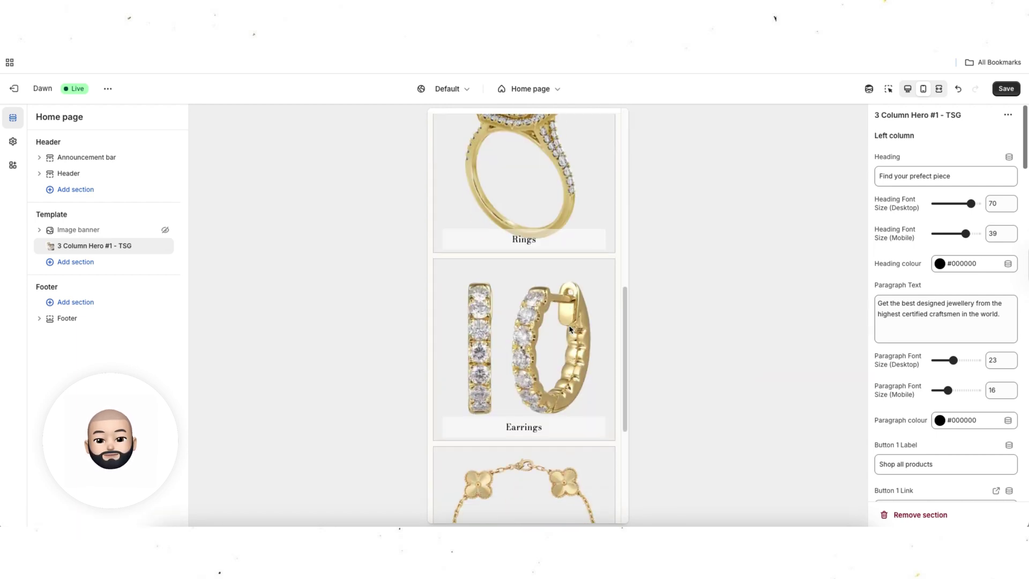
pyautogui.scroll(10, 570, 329)
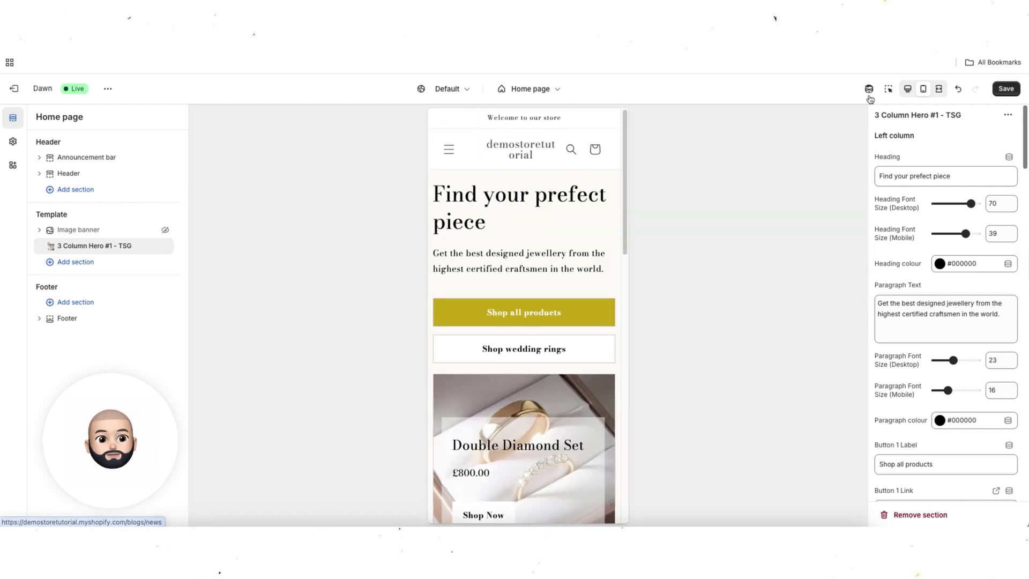
# Return the preview to desktop view and review the home page and the hero section's settings
pyautogui.click(908, 89)
pyautogui.scroll(-2, 805, 368)
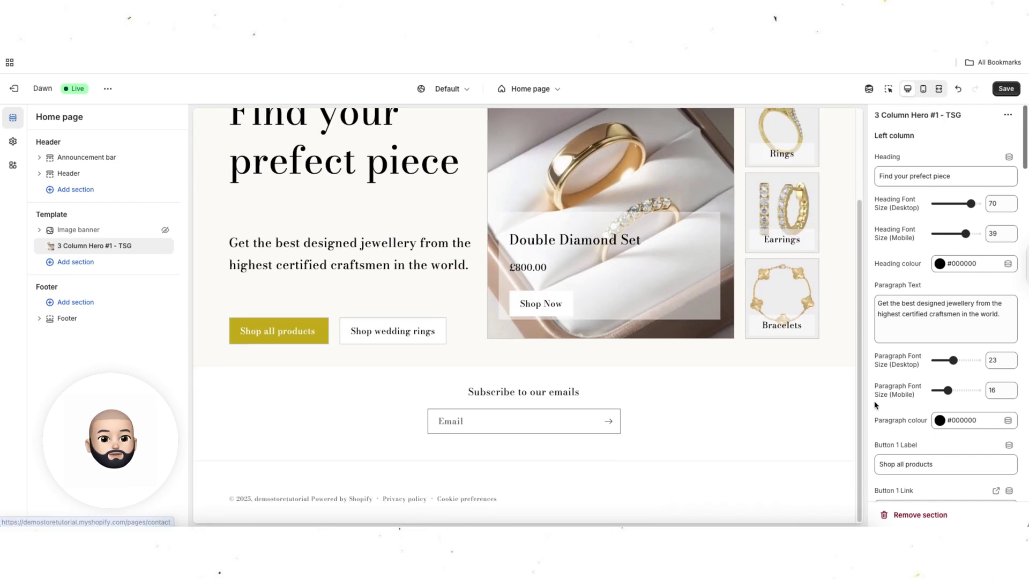
pyautogui.scroll(-6, 883, 314)
pyautogui.scroll(6, 883, 314)
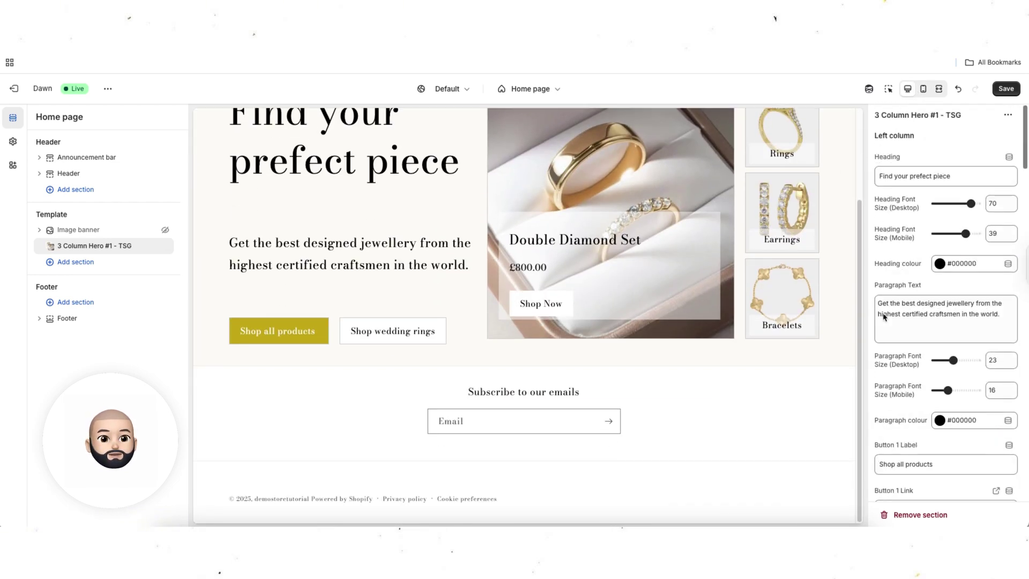
pyautogui.scroll(2, 739, 332)
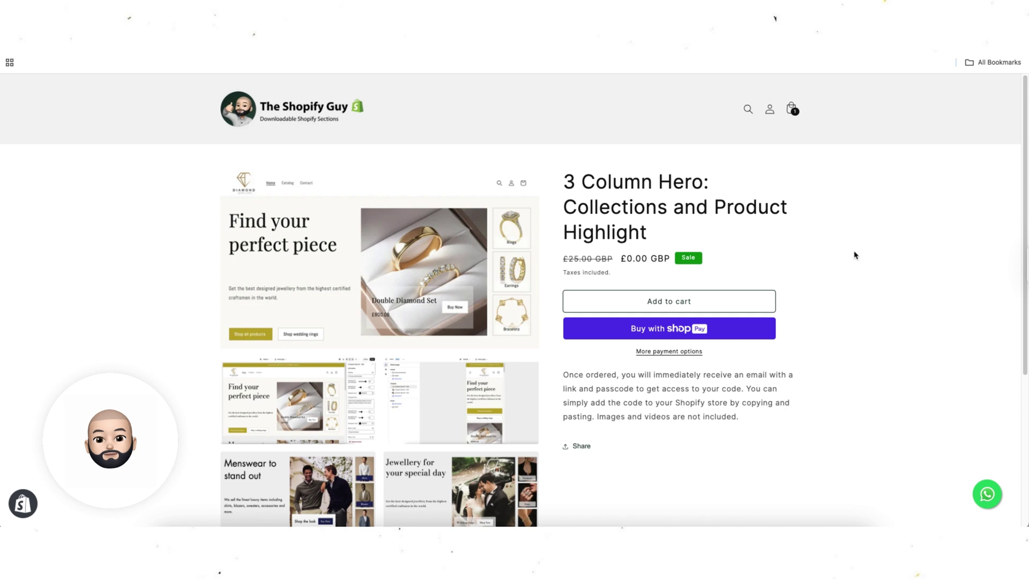
# On The Shopify Guy store, review the "3 Column Hero: Collections and Product Highlight" product page, including its images, description and sale price
pyautogui.scroll(-5, 862, 392)
pyautogui.scroll(5, 861, 393)
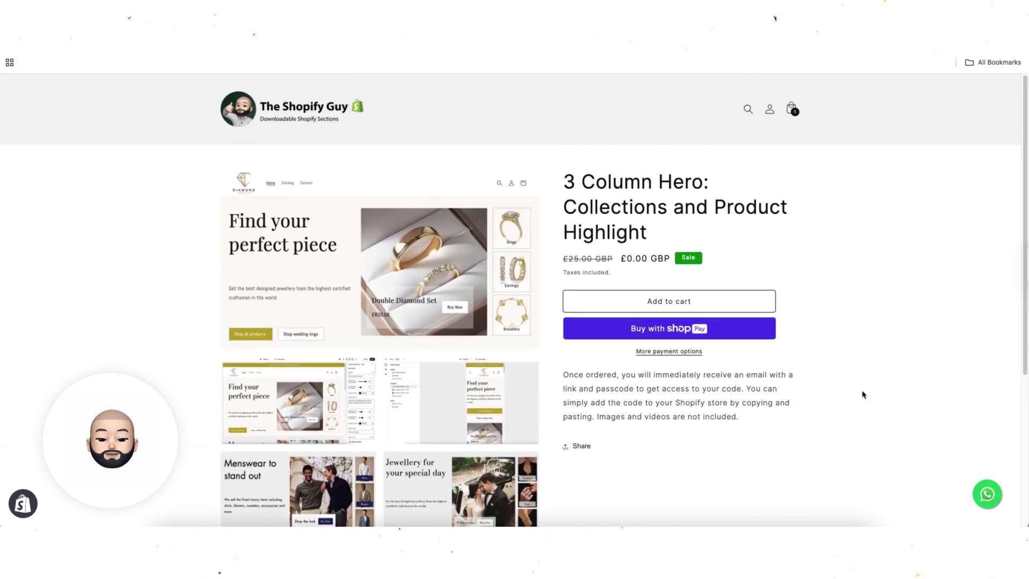
pyautogui.scroll(-2, 862, 395)
pyautogui.scroll(1, 863, 395)
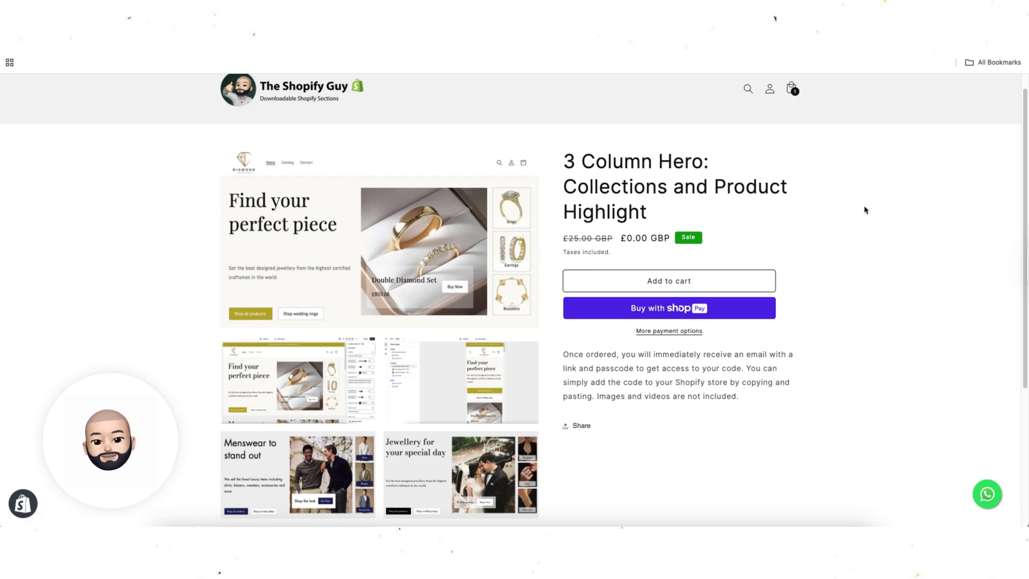
pyautogui.scroll(1, 868, 209)
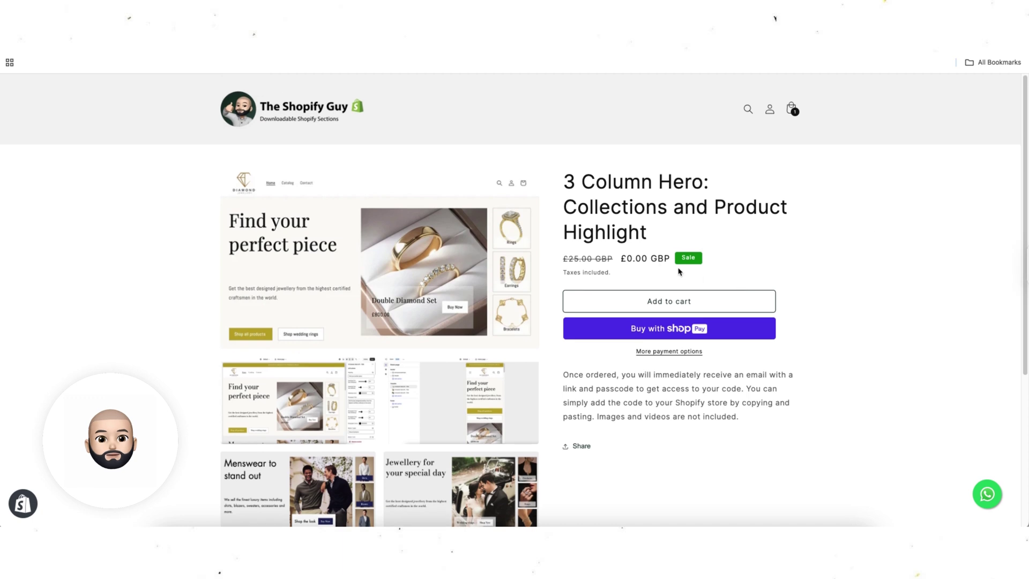
pyautogui.moveTo(620, 259); pyautogui.dragTo(672, 259)
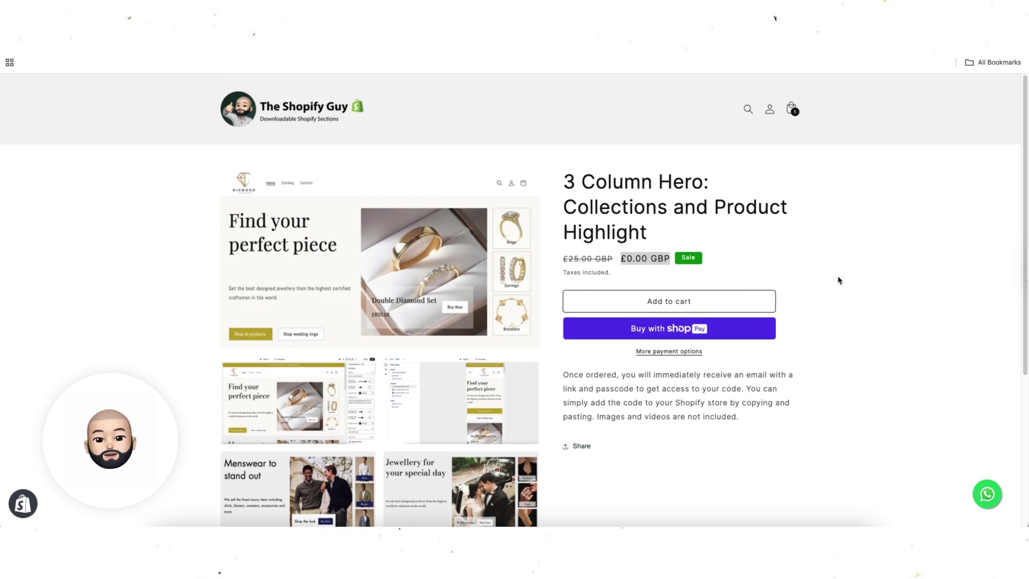
pyautogui.click(870, 305)
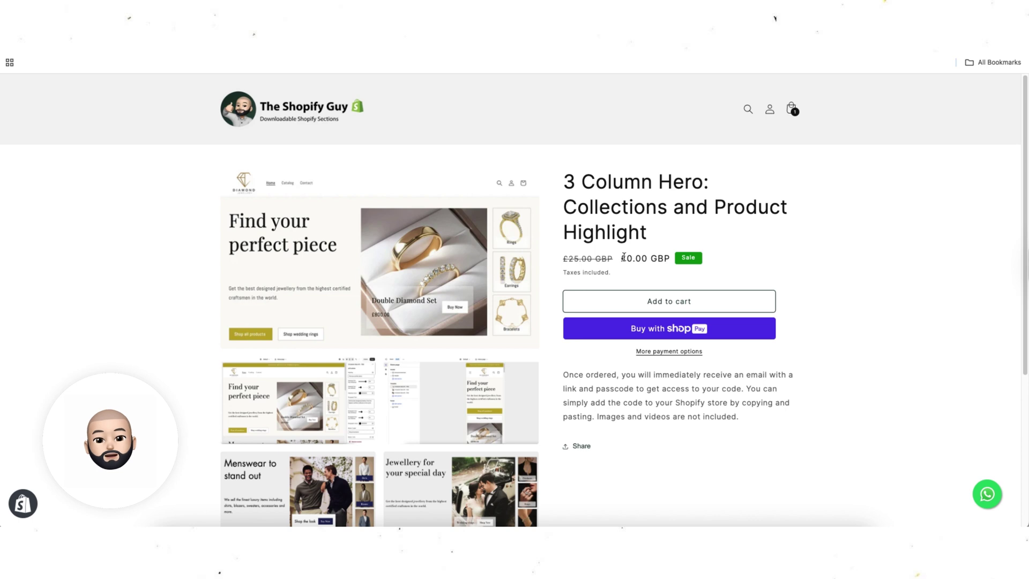
pyautogui.moveTo(631, 258); pyautogui.dragTo(666, 260)
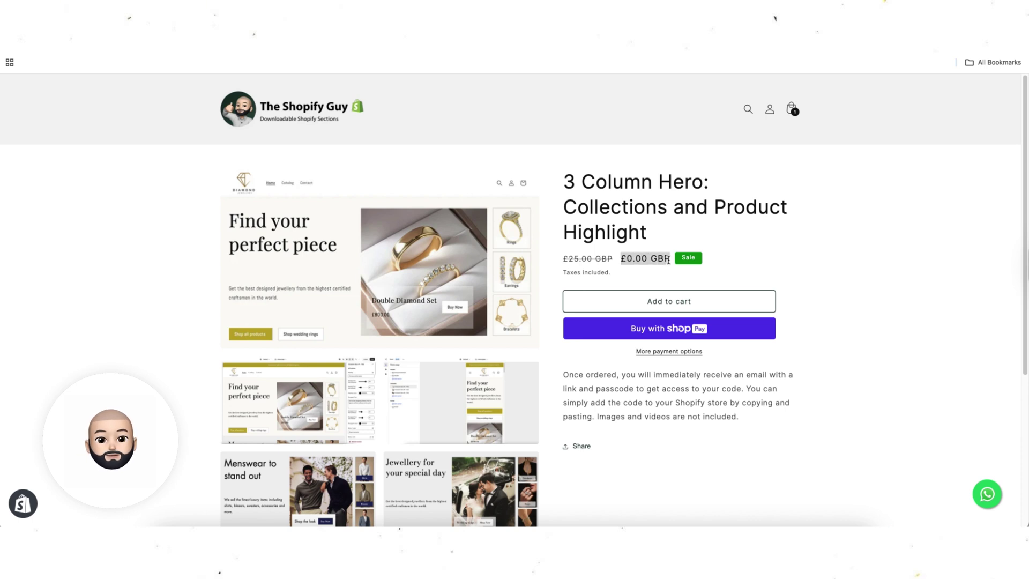
pyautogui.click(748, 262)
pyautogui.moveTo(669, 258); pyautogui.dragTo(616, 263)
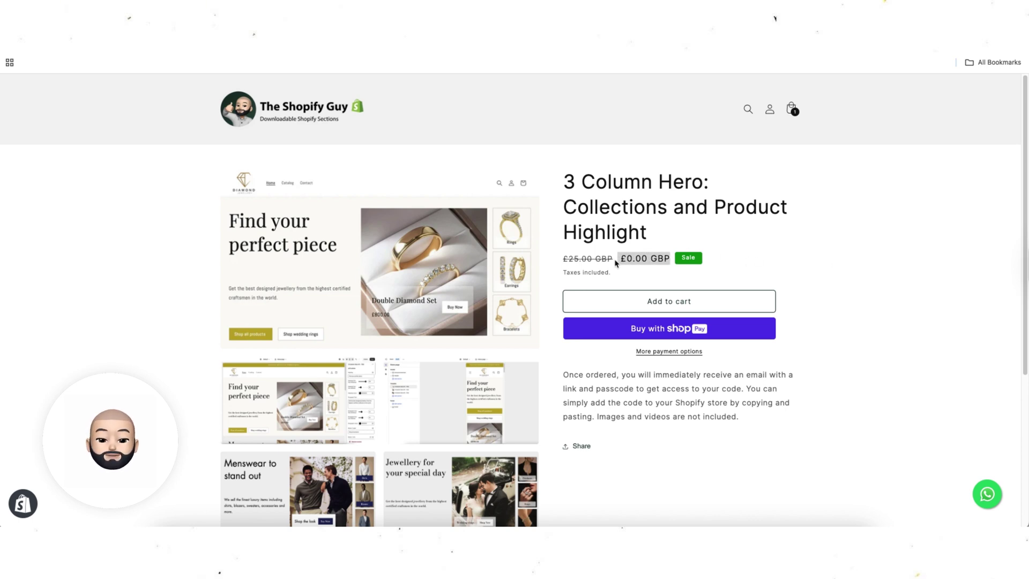
pyautogui.click(622, 261)
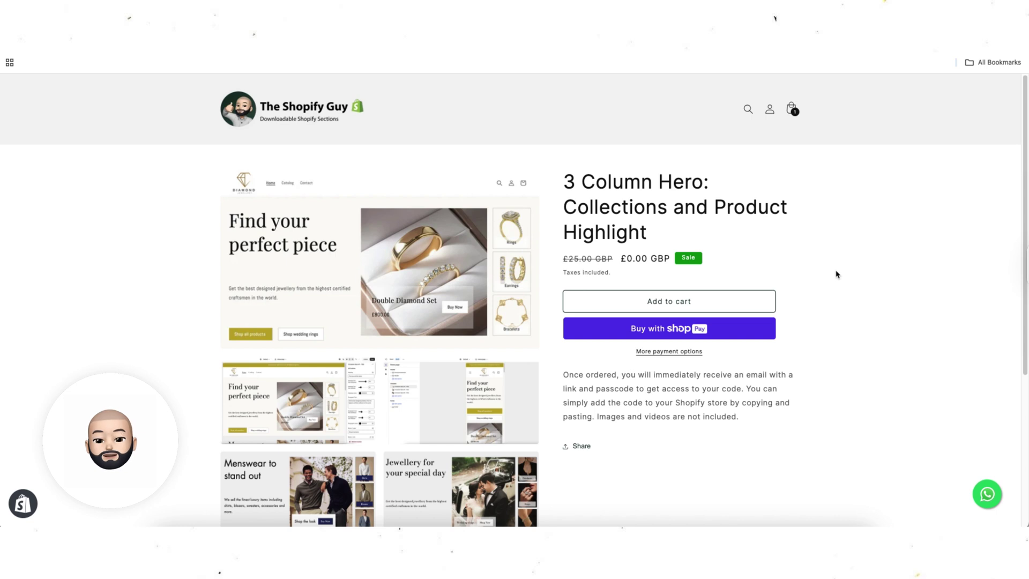